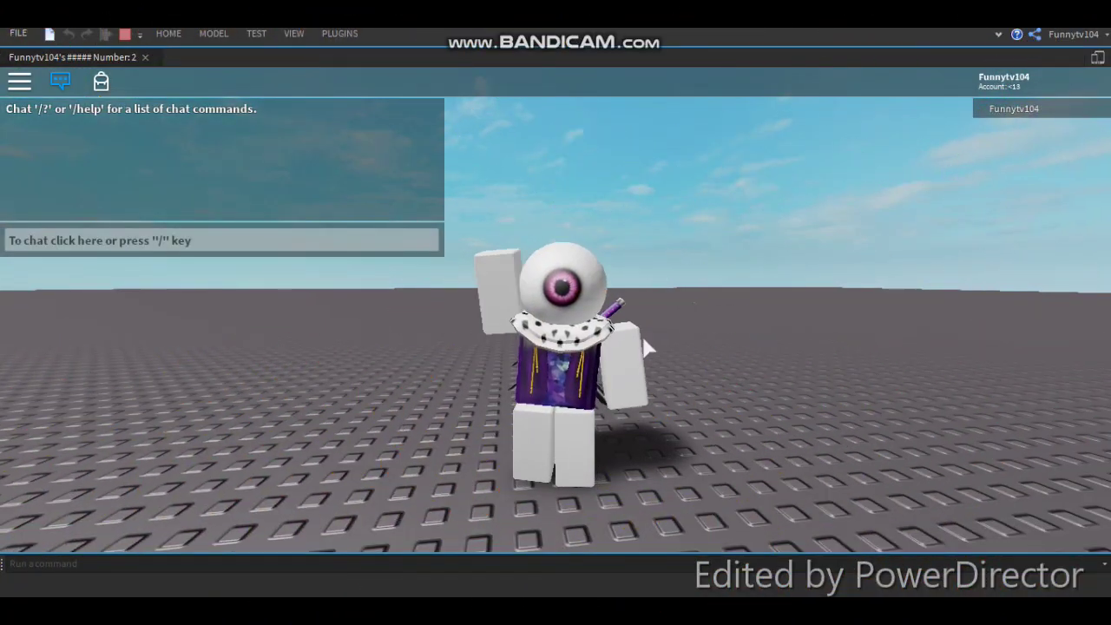
Hide the chat and walk the character around to examine the yellow particle effect in the play test
left_click(68, 80)
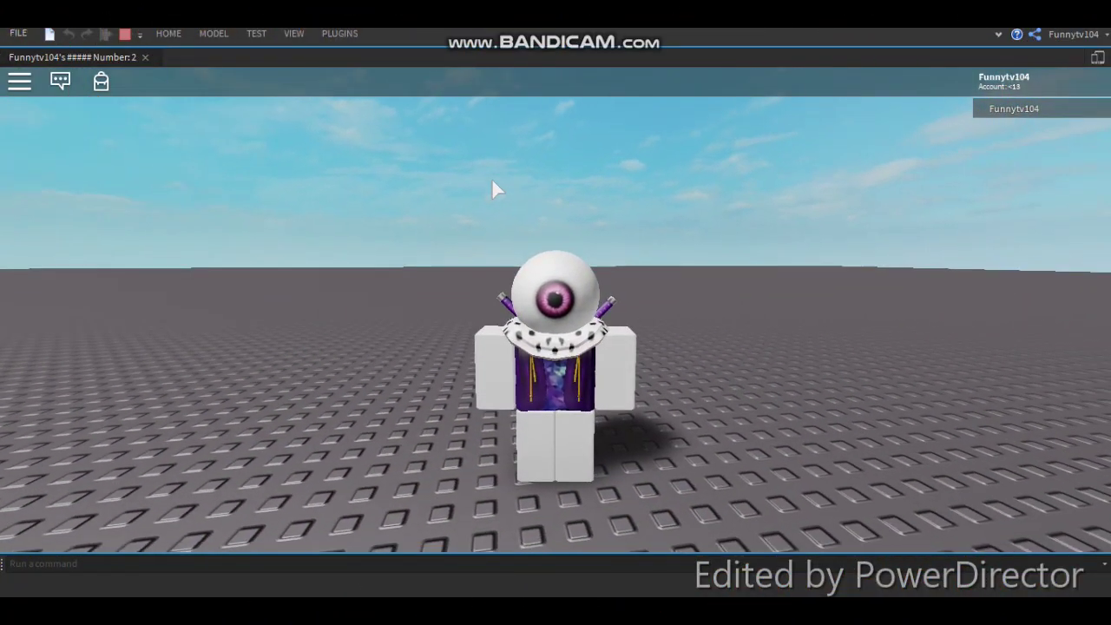
key("s")
right_click_drag(491, 179, 577, 183)
key("w")
key("d")
key("s")
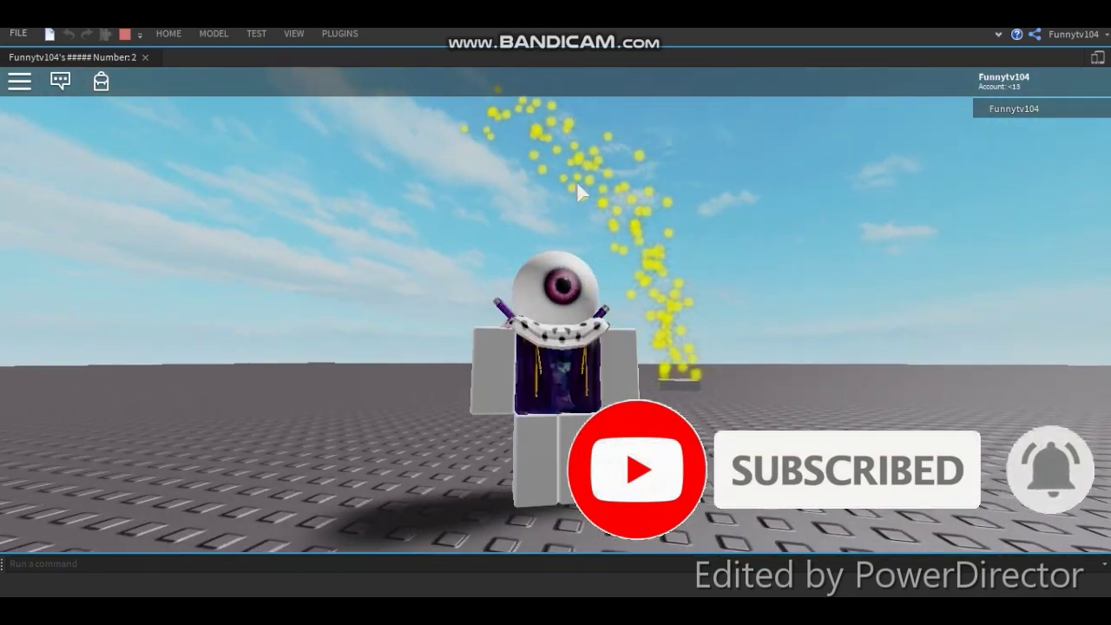
key("d")
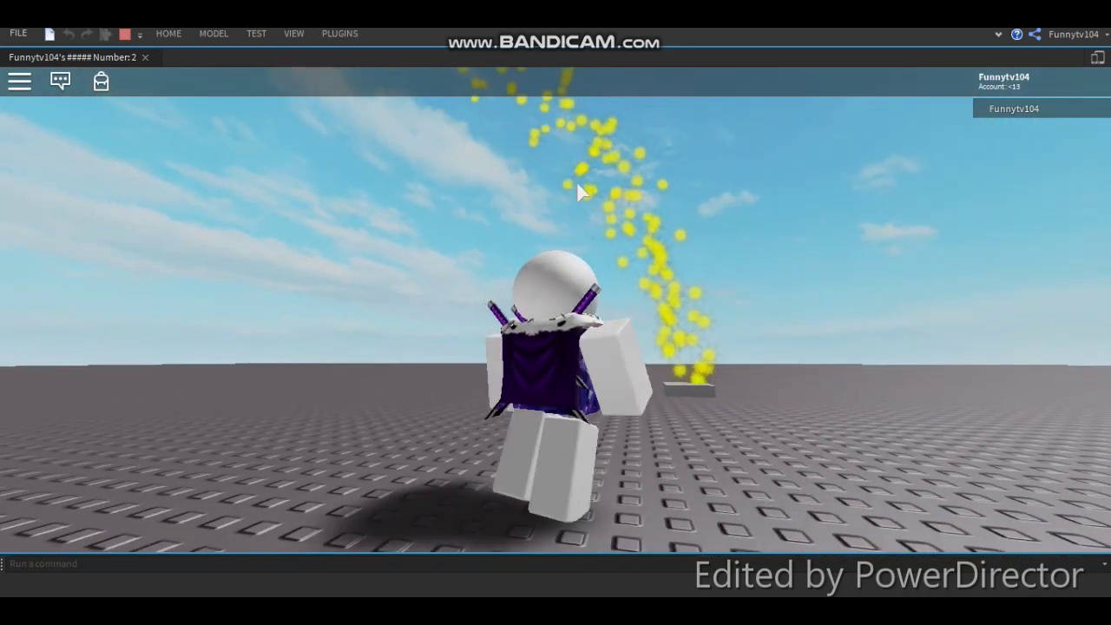
key("w")
right_click_drag(687, 257, 686, 256)
key("a")
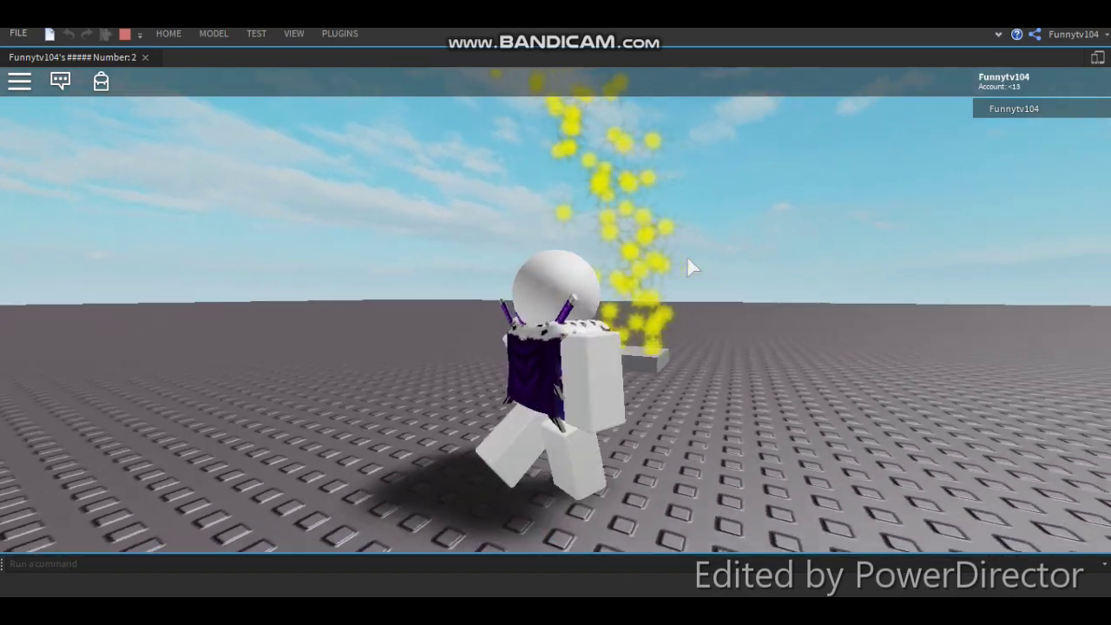
key("s")
key("a")
key("s")
key("a")
right_click_drag(835, 338, 835, 338)
key("s")
key("w")
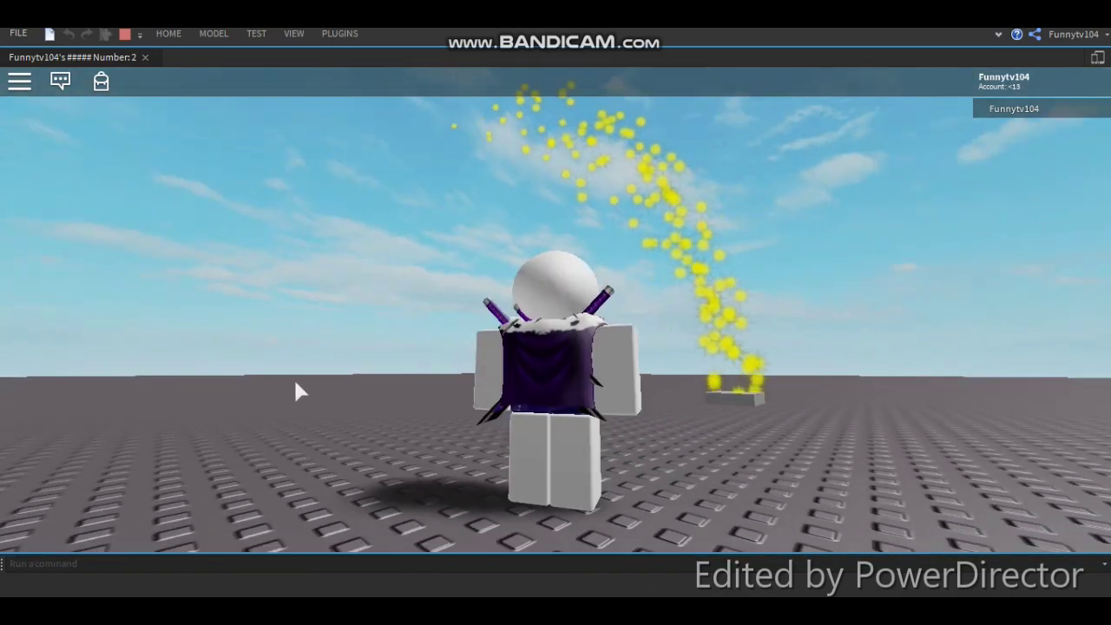
key("s")
right_click_drag(553, 393, 553, 393)
right_click_drag(682, 294, 682, 294)
key("w")
key("a")
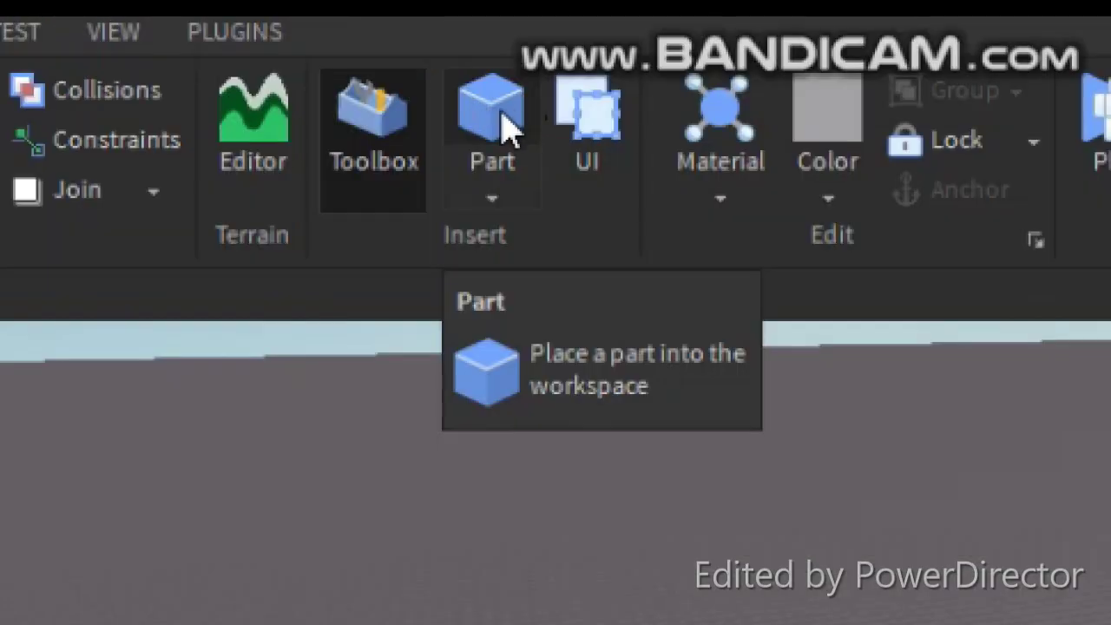
Insert a block part into the workspace and select it on the baseplate
left_click(492, 128)
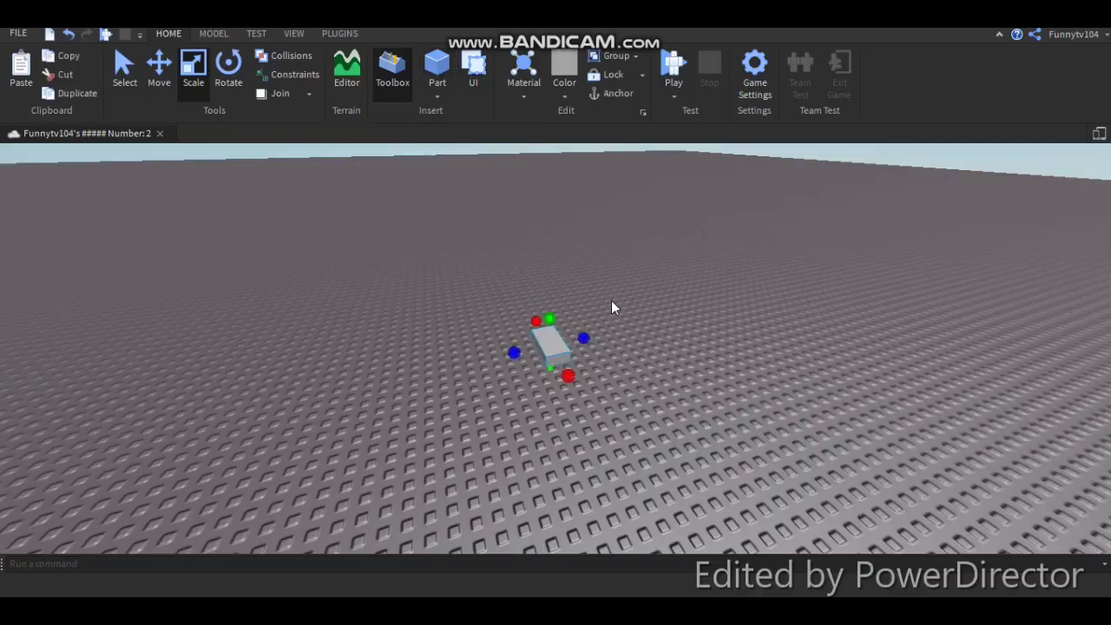
scroll(611, 301, "up", 5)
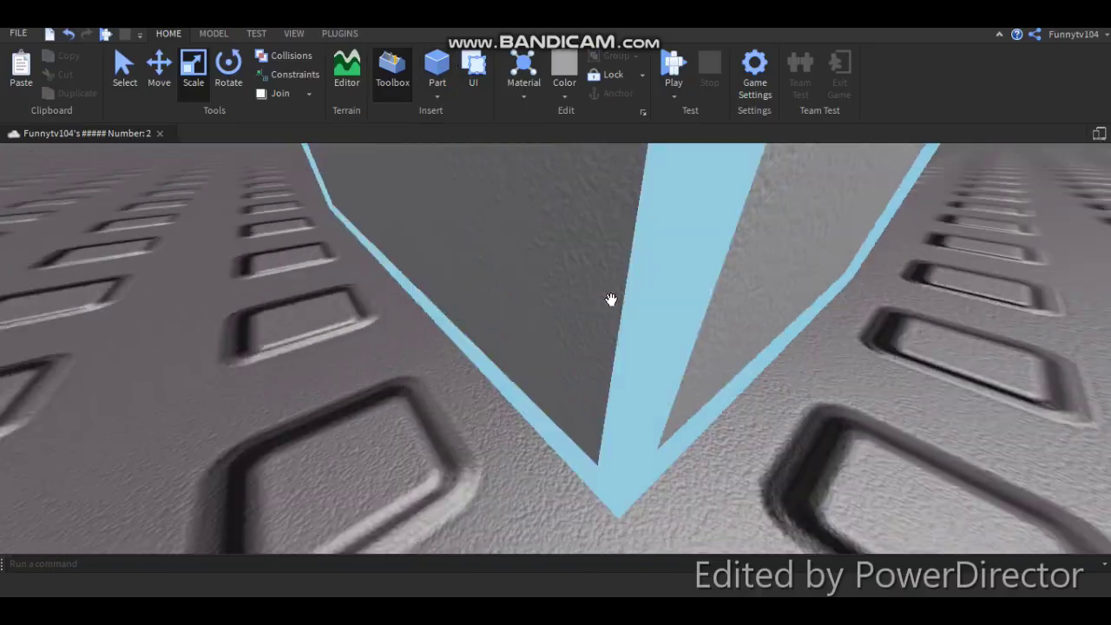
scroll(611, 300, "down", 8)
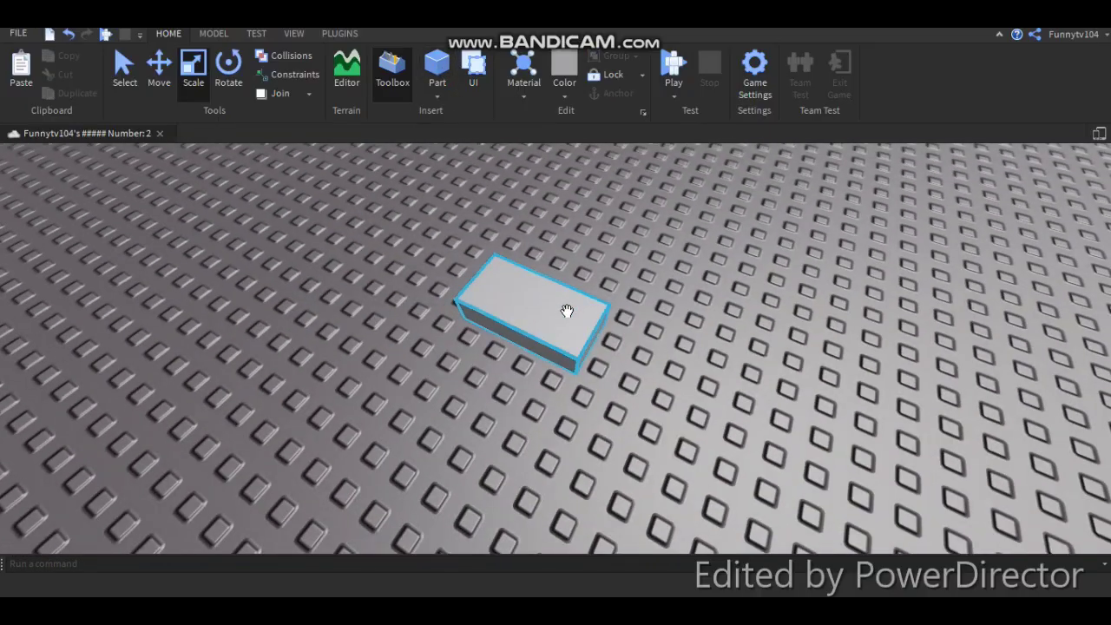
right_click(568, 311)
left_click(552, 279)
right_click_drag(589, 218, 656, 318)
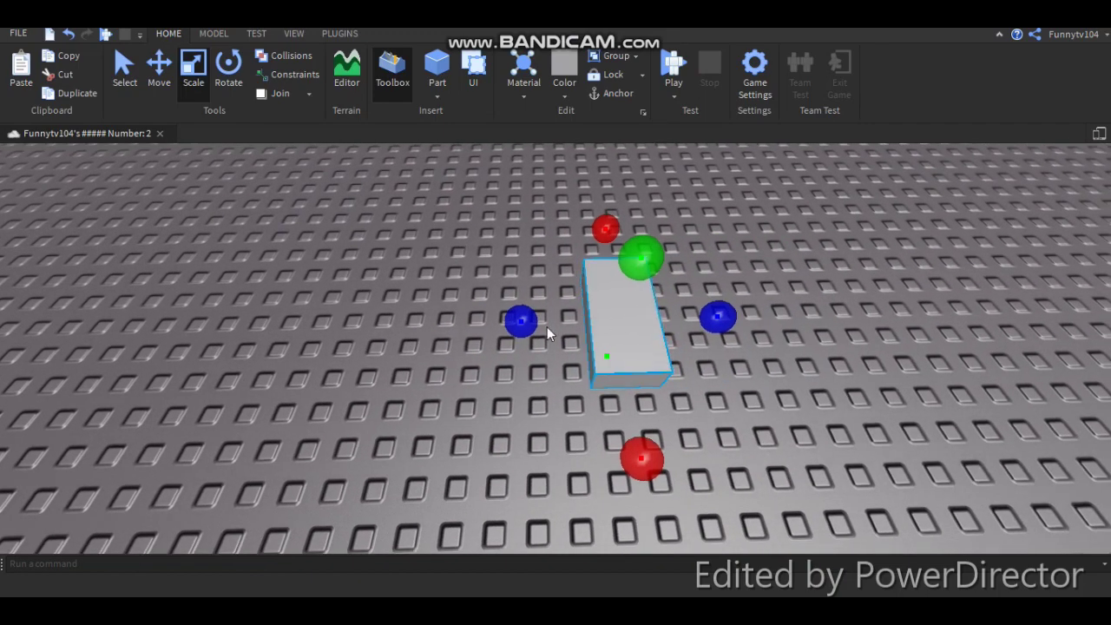
Show the Explorer and Properties windows
left_click(295, 33)
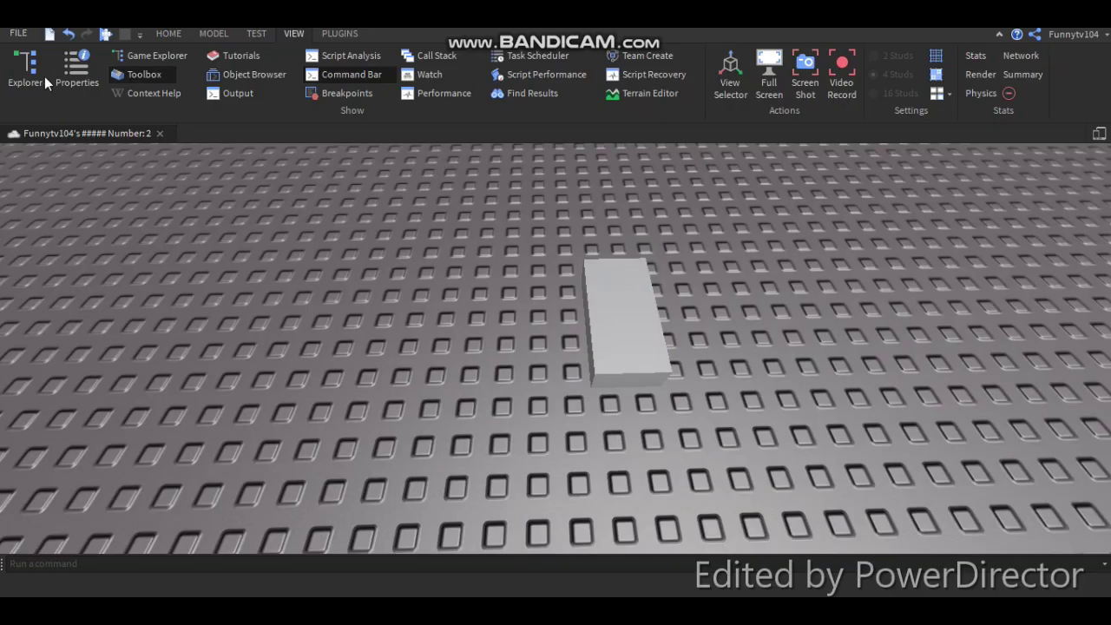
left_click(36, 75)
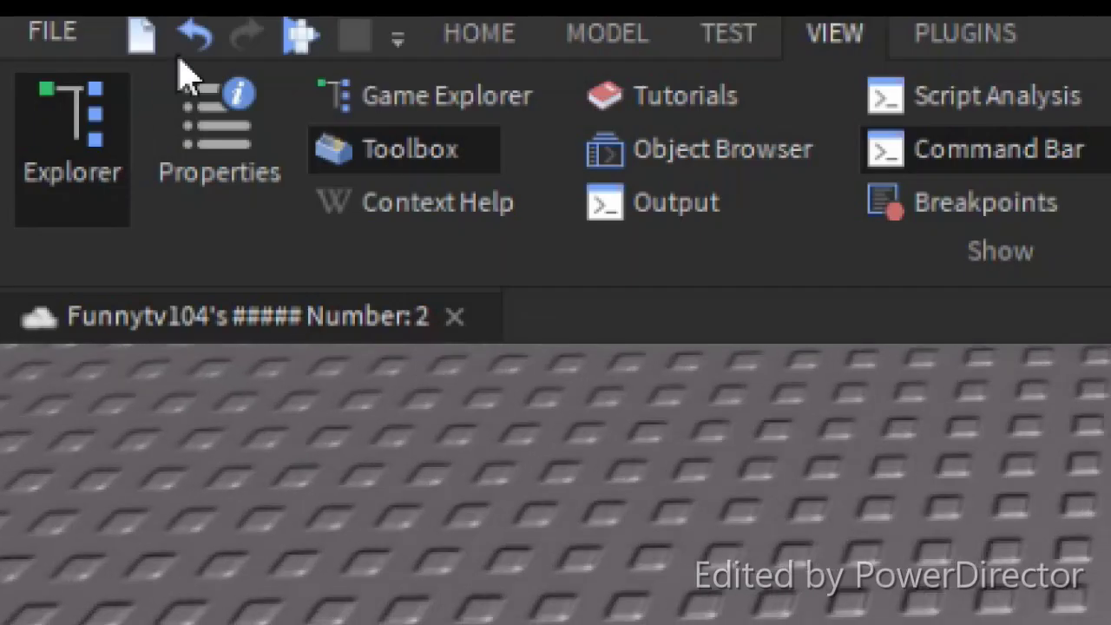
left_click(203, 162)
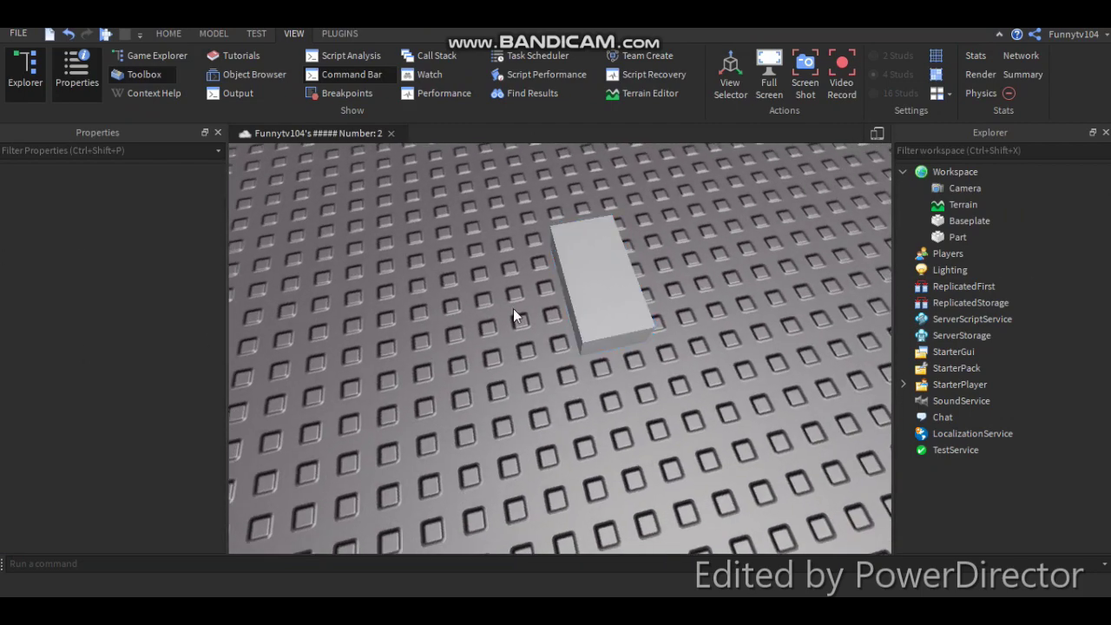
Add a ParticleEmitter object to the part and select the emitter to show its properties
right_click_drag(513, 309, 675, 387)
scroll(665, 325, "up", 4)
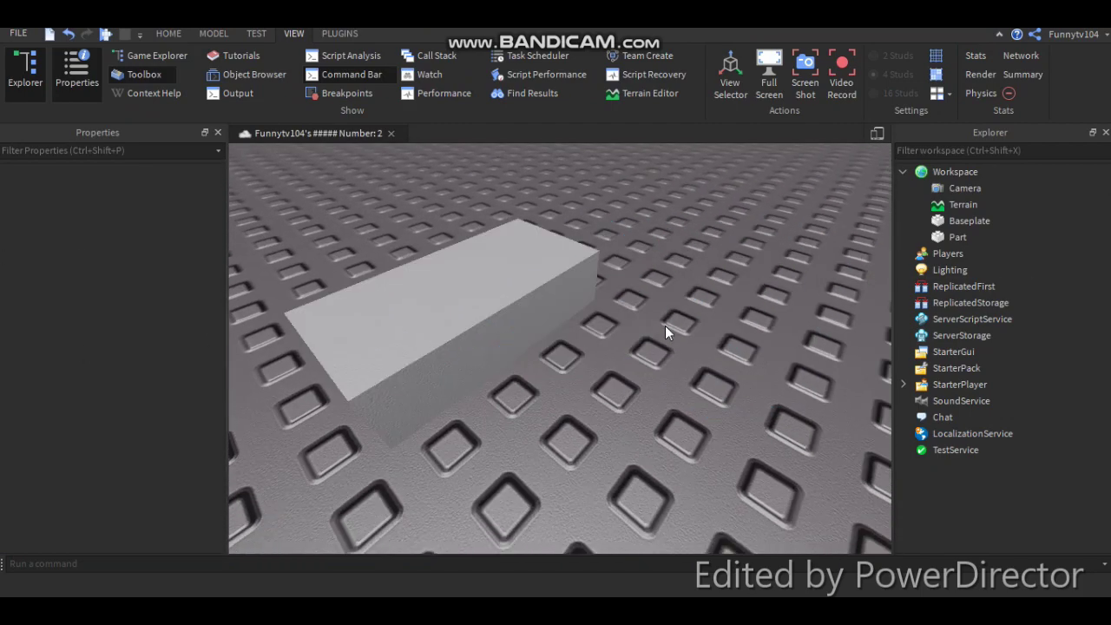
scroll(664, 325, "down", 5)
left_click(958, 238)
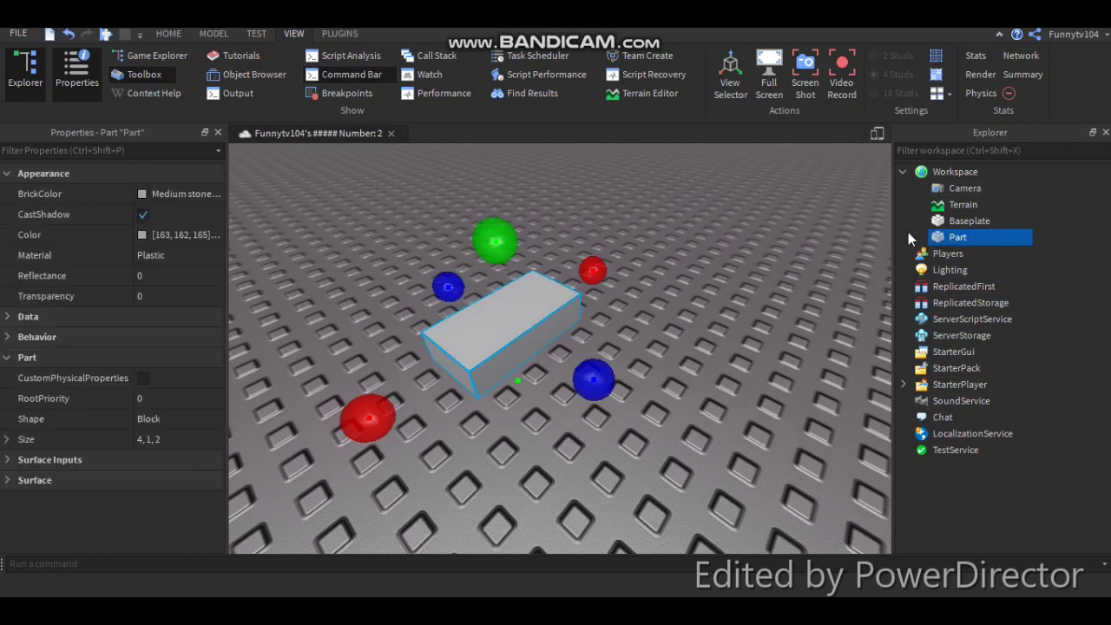
right_click(956, 242)
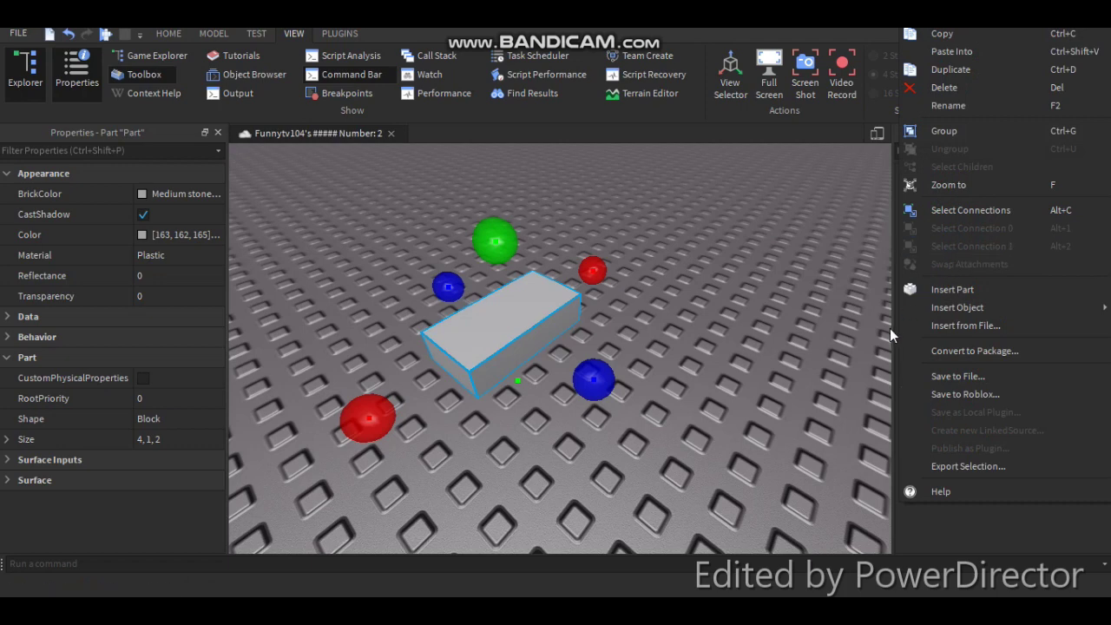
mouse_move(988, 306)
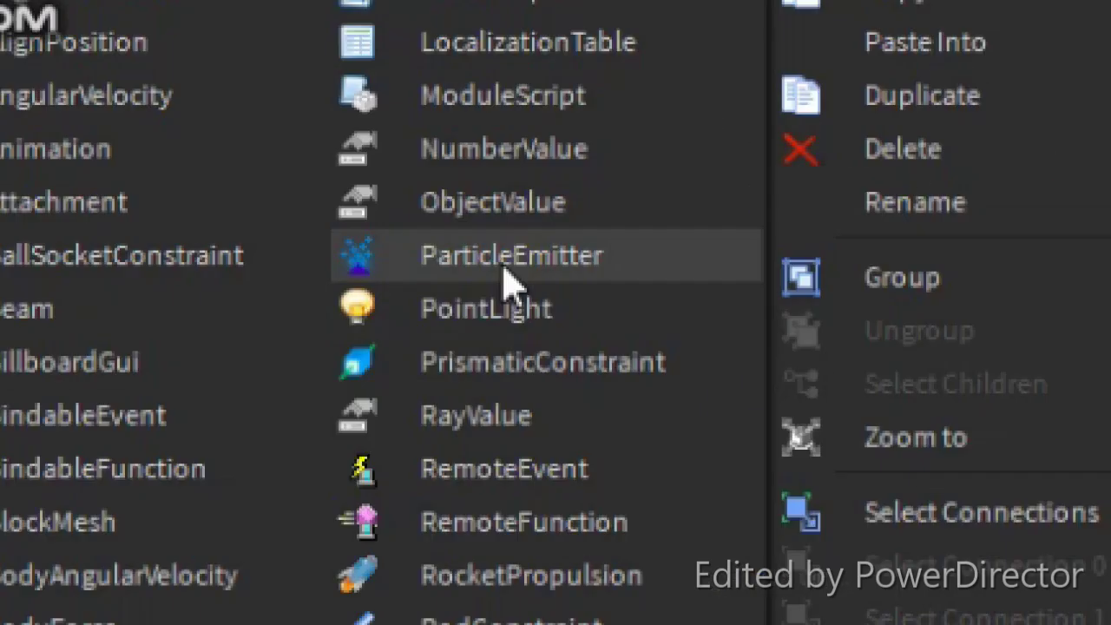
left_click(495, 261)
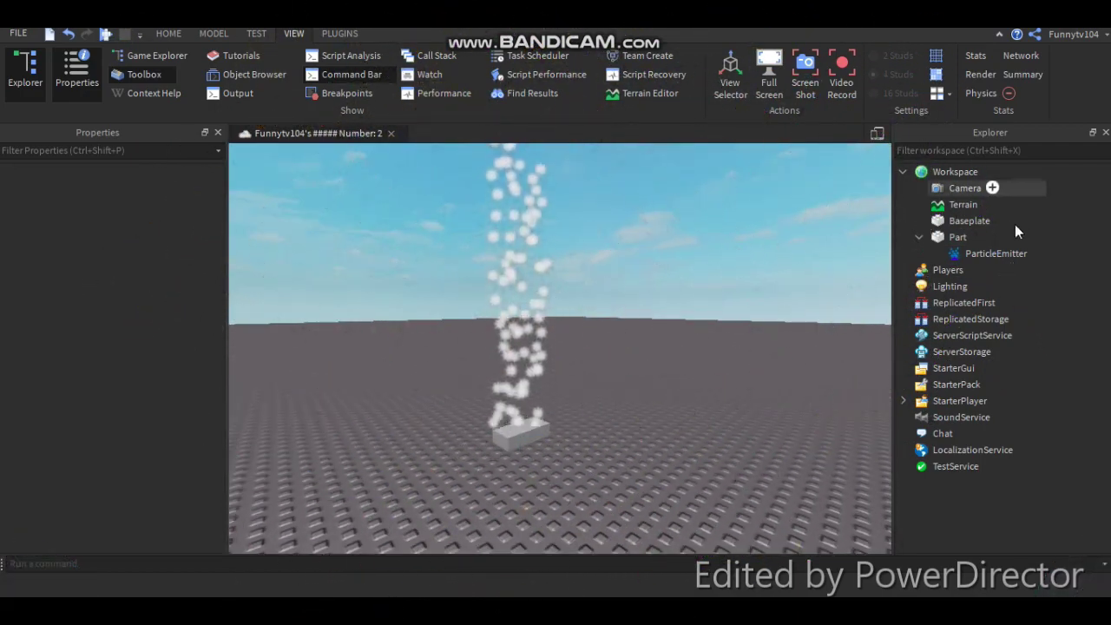
left_click(968, 253)
right_click_drag(623, 509, 622, 501)
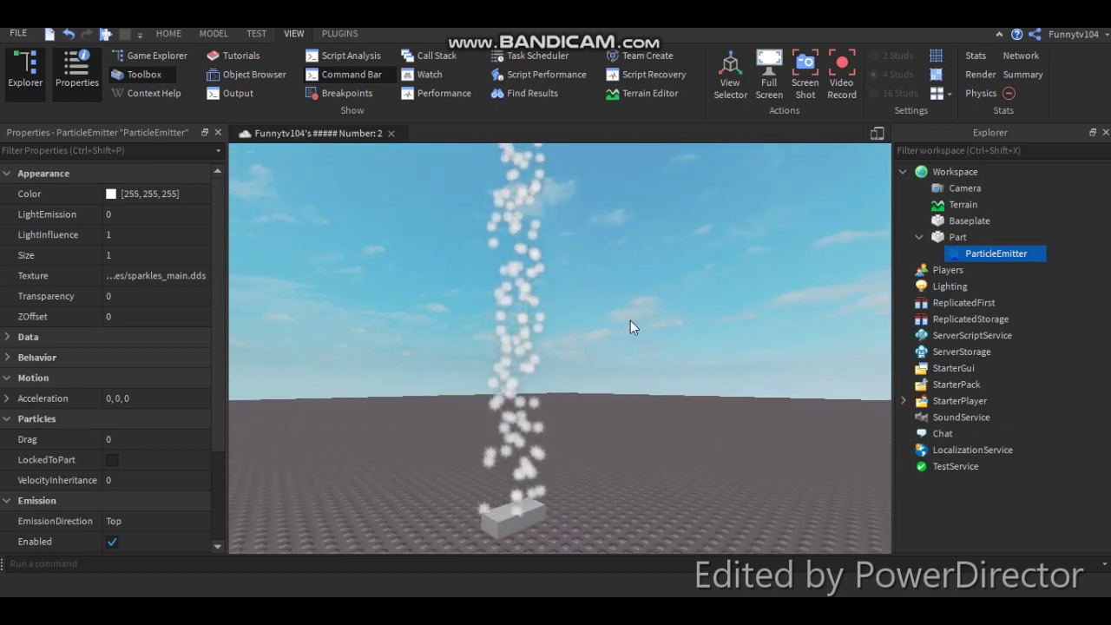
right_click_drag(622, 363, 621, 364)
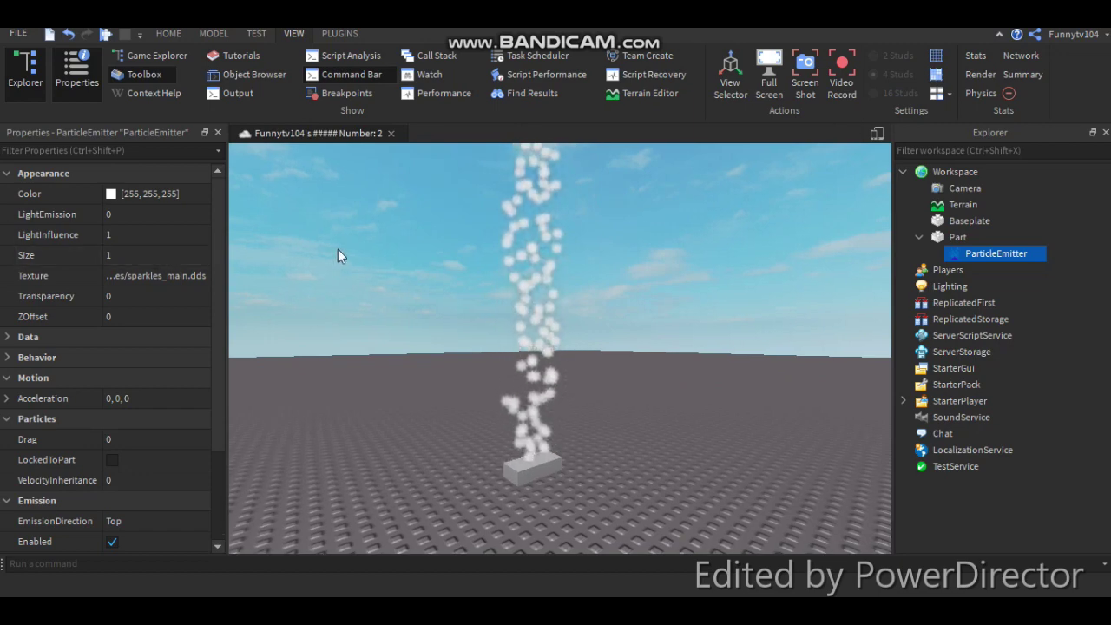
right_click_drag(337, 249, 337, 250)
right_click_drag(742, 342, 669, 334)
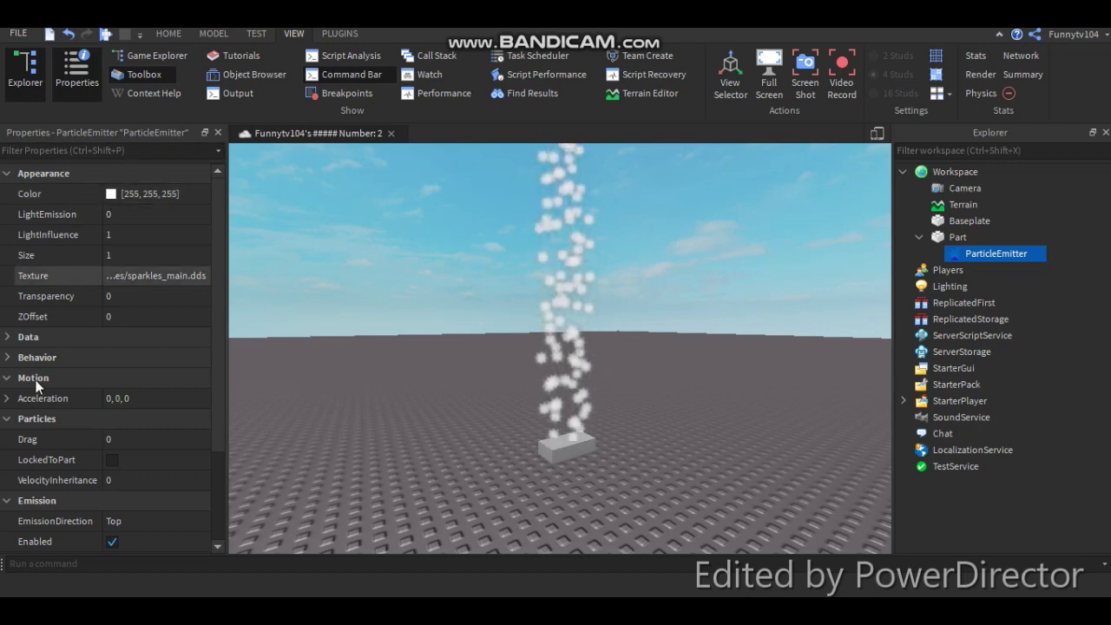
Set the ParticleEmitter's colour to light cyan (85, 255, 255)
left_click(111, 195)
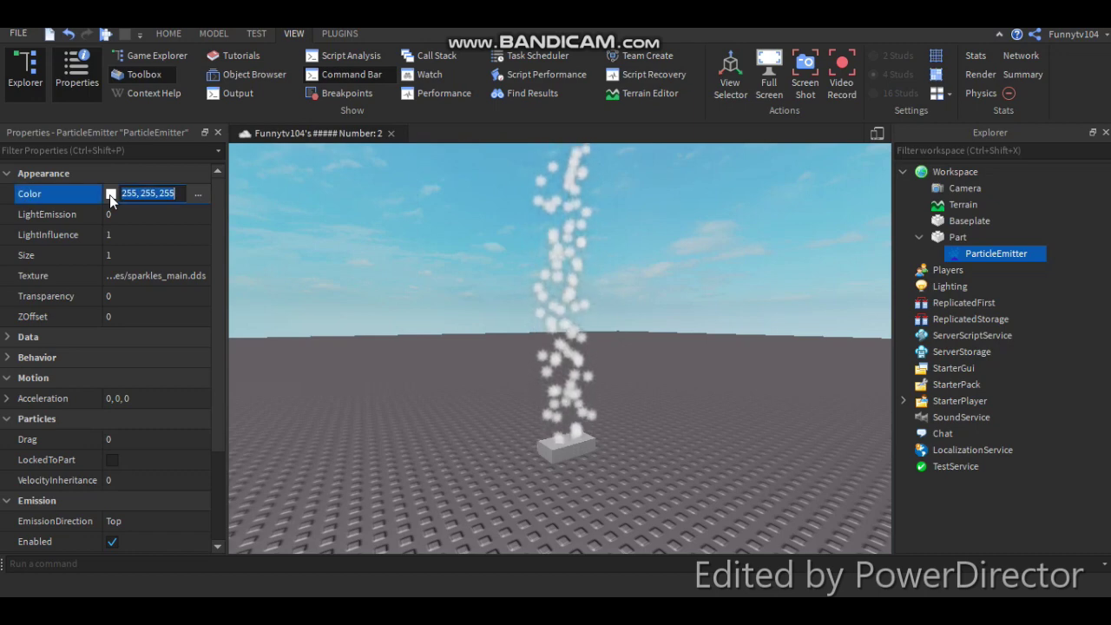
left_click(110, 194)
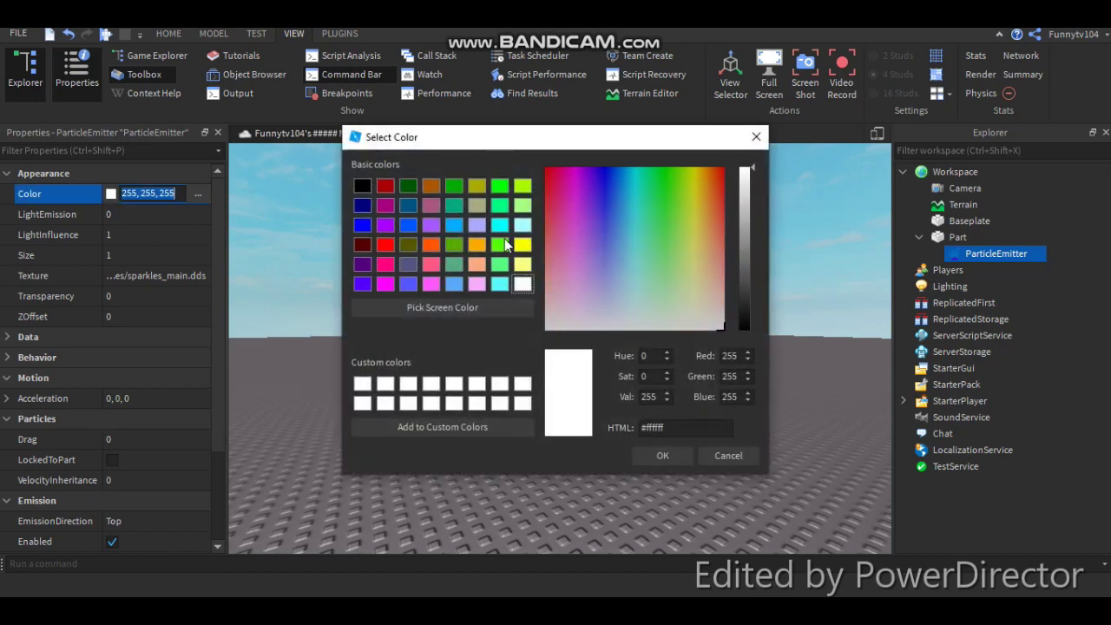
left_click(664, 457)
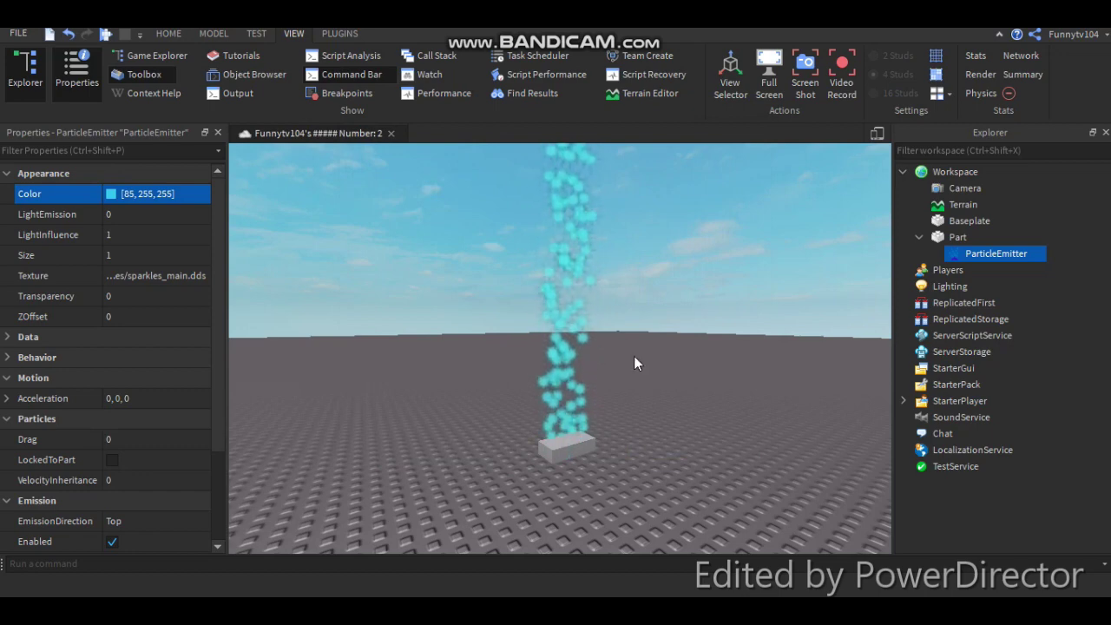
Set the ParticleEmitter's colour to red (255, 0, 0)
left_click(110, 193)
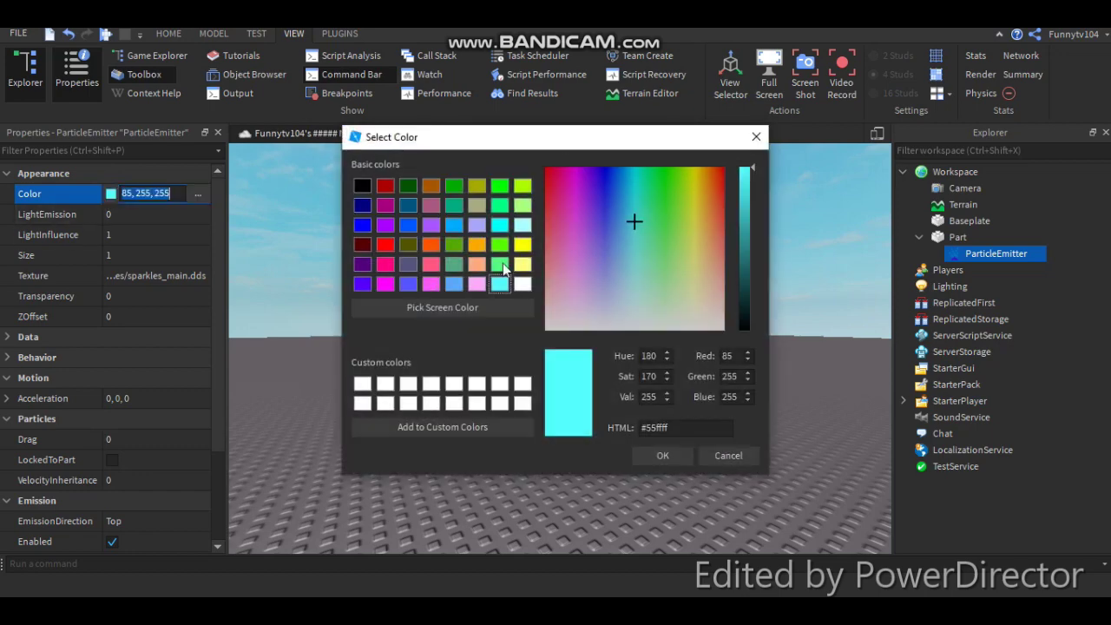
left_click(675, 463)
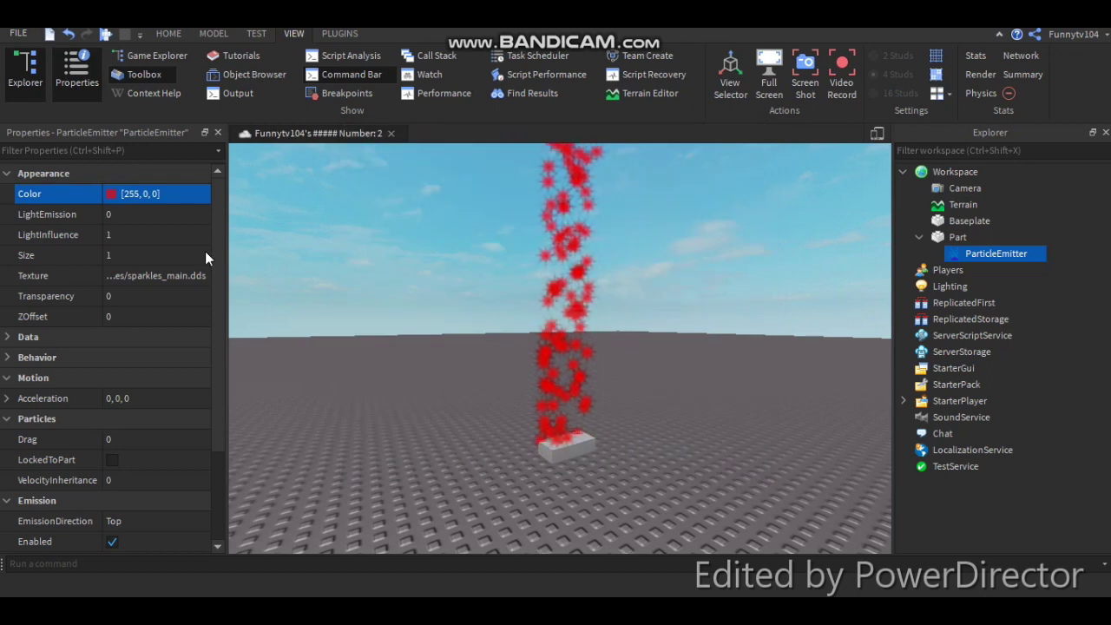
right_click_drag(298, 244, 298, 244)
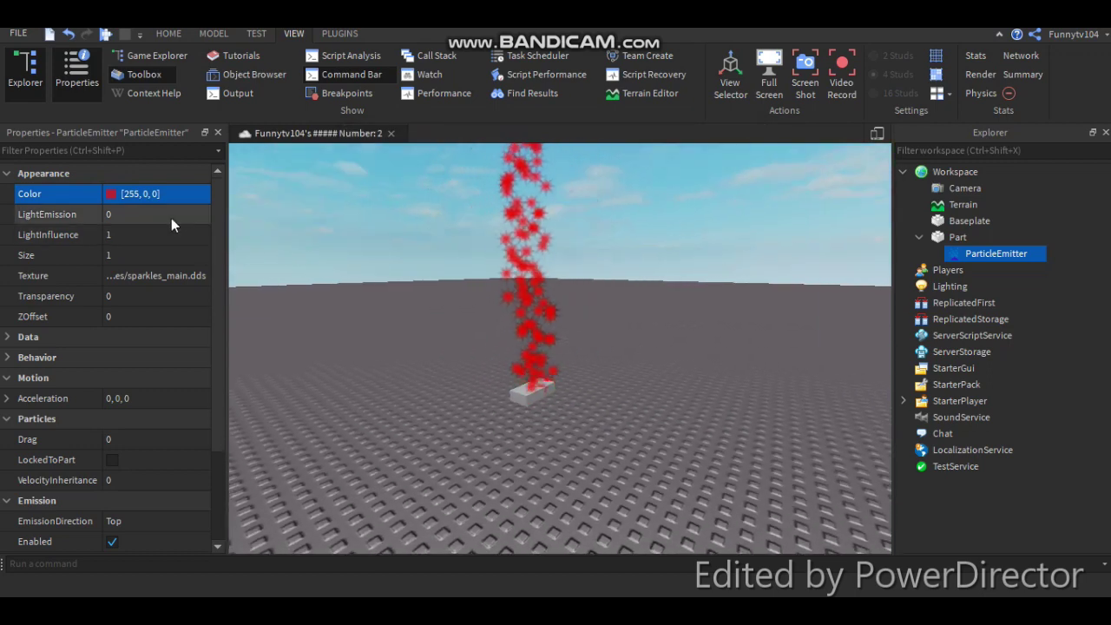
right_click_drag(337, 208, 337, 208)
key("w")
key("s")
key("a")
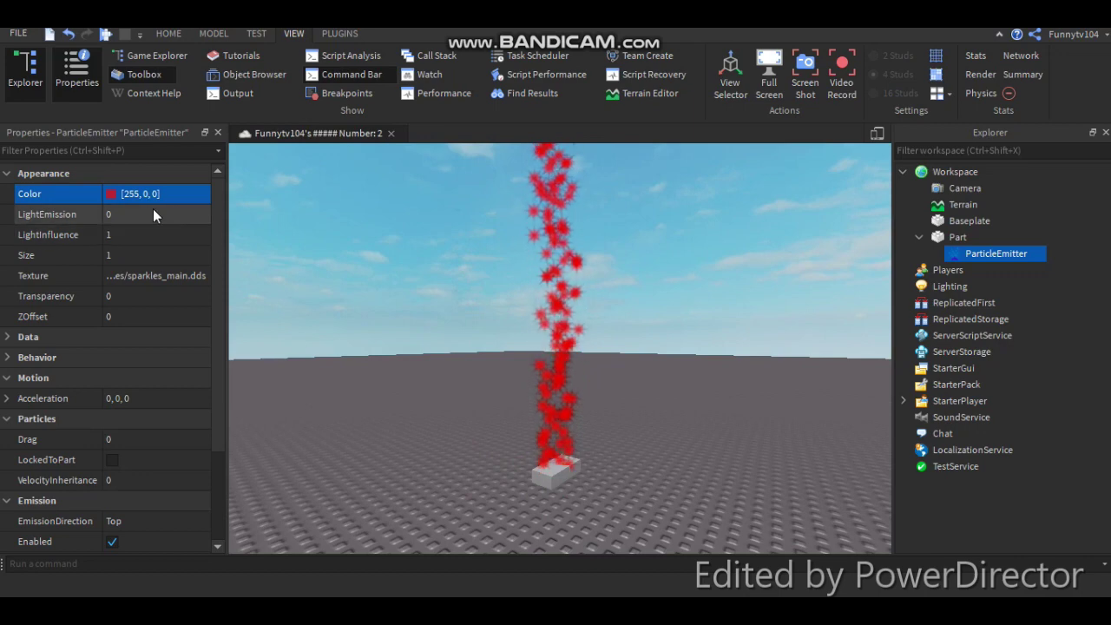
Set the ParticleEmitter's LightEmission to 1, clearing it once for comparison and entering 1 again
left_click(152, 210)
type("1")
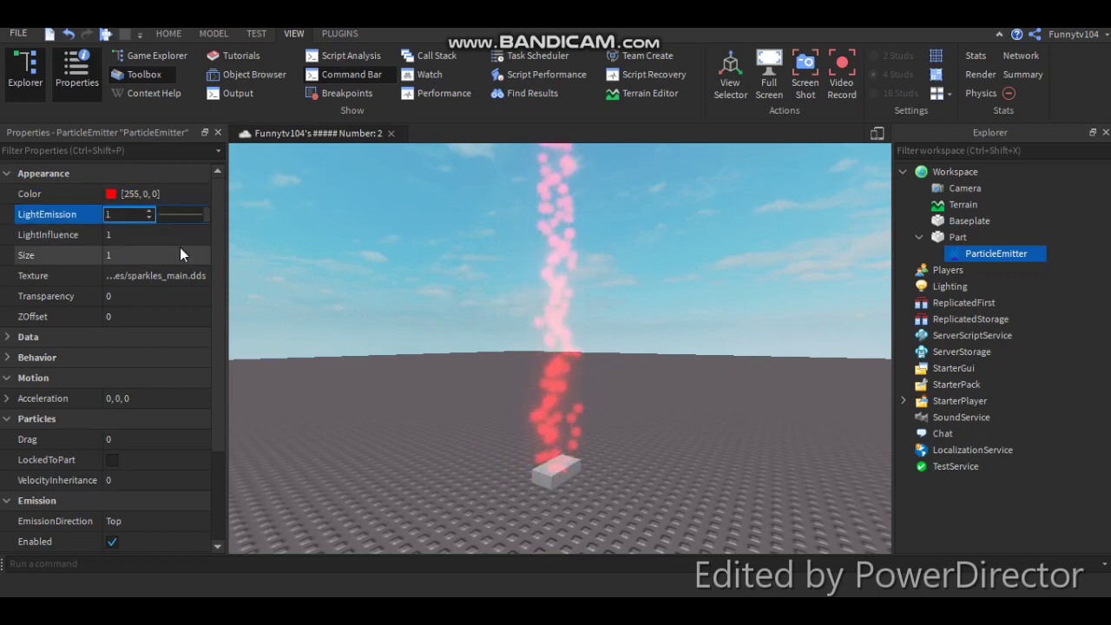
key("BackSpace")
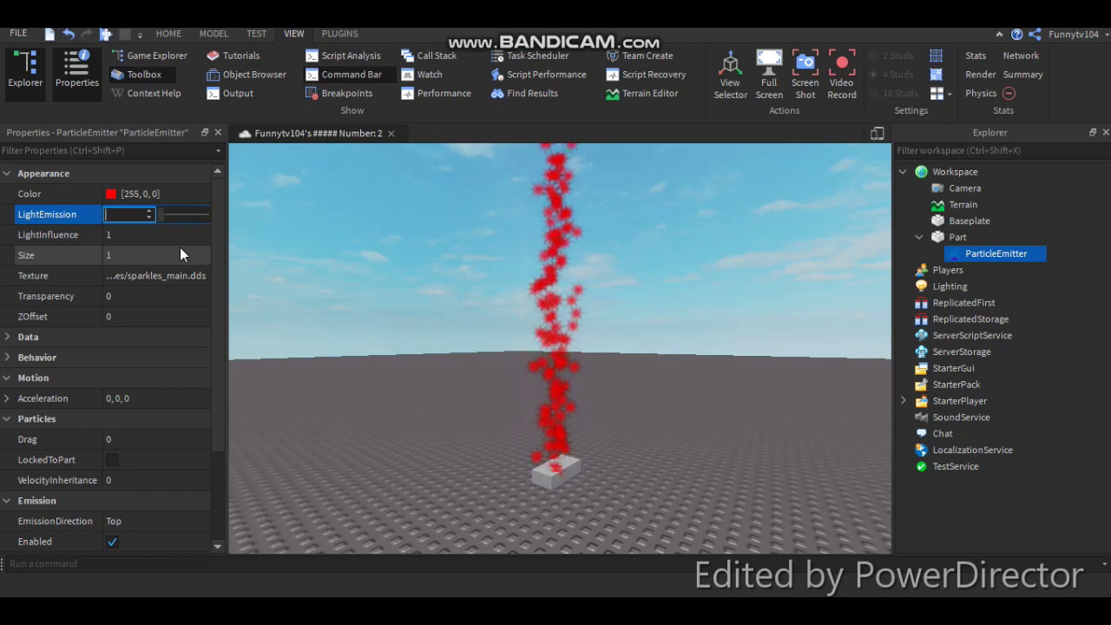
type("1")
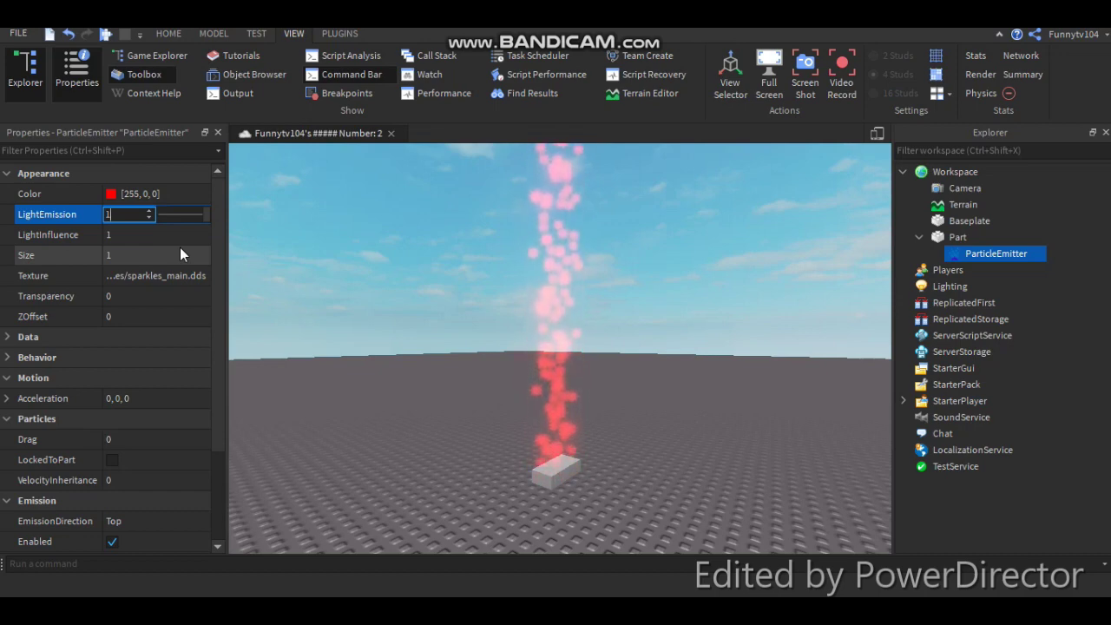
left_click(596, 328)
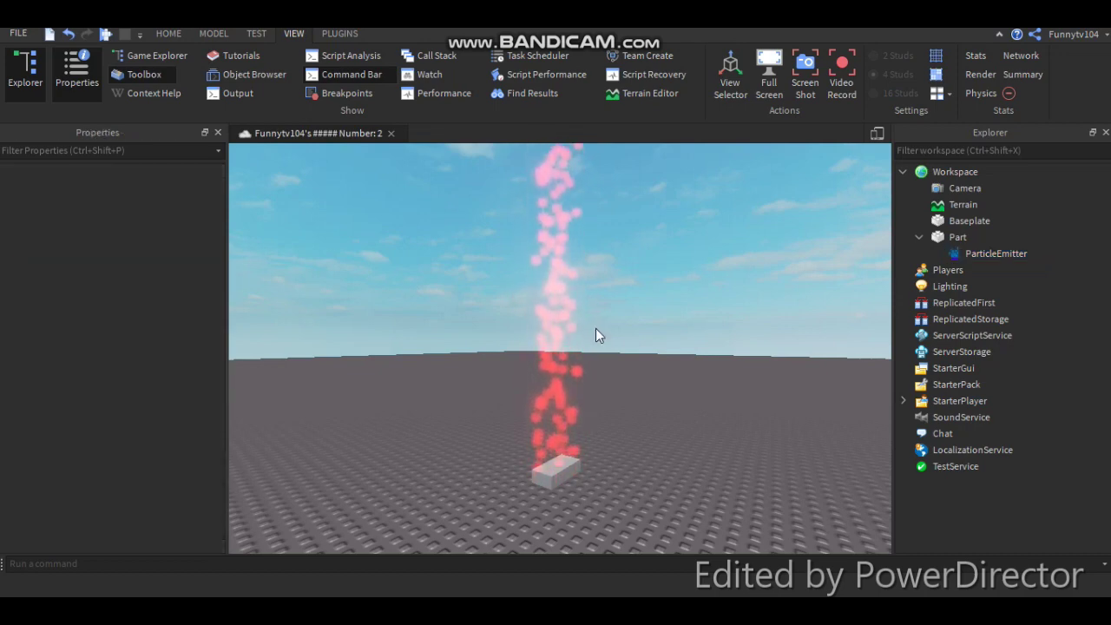
right_click_drag(595, 328, 593, 329)
Reselect the ParticleEmitter and set its LightInfluence to 0
left_click(972, 254)
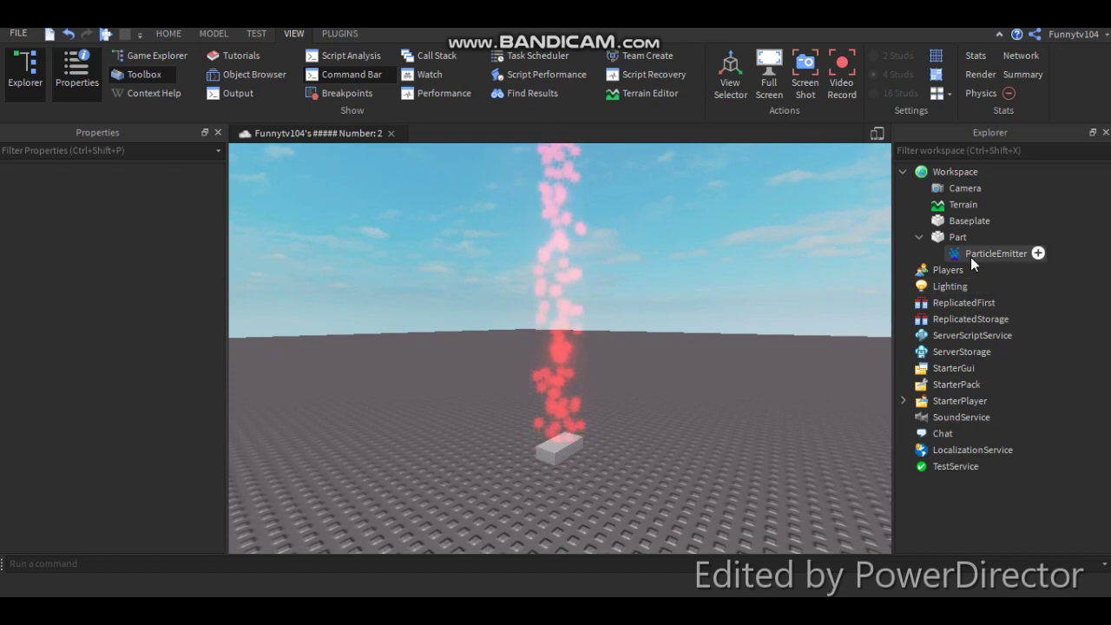
left_click(128, 231)
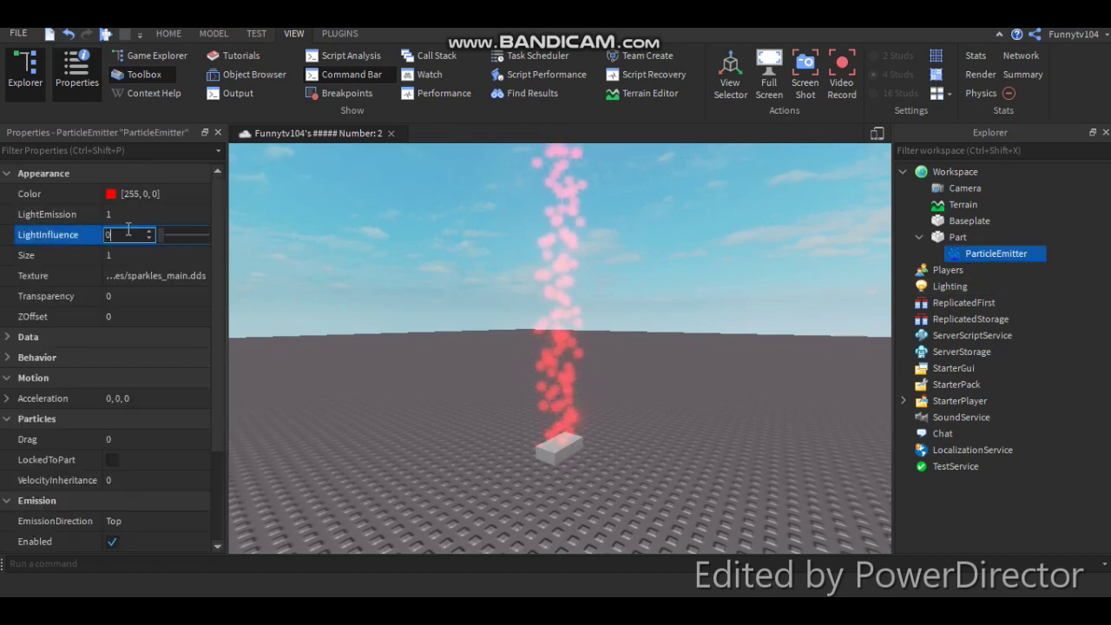
key("w")
right_click_drag(384, 224, 384, 224)
scroll(384, 217, "up", 5)
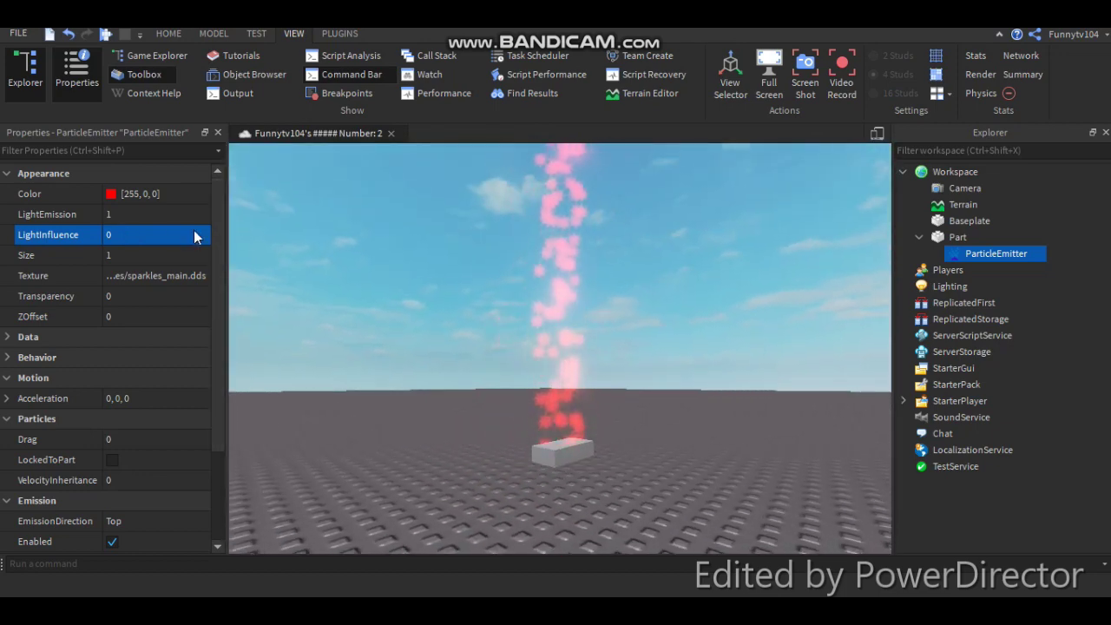
Set the ParticleEmitter's LightEmission to 0
left_click(139, 214)
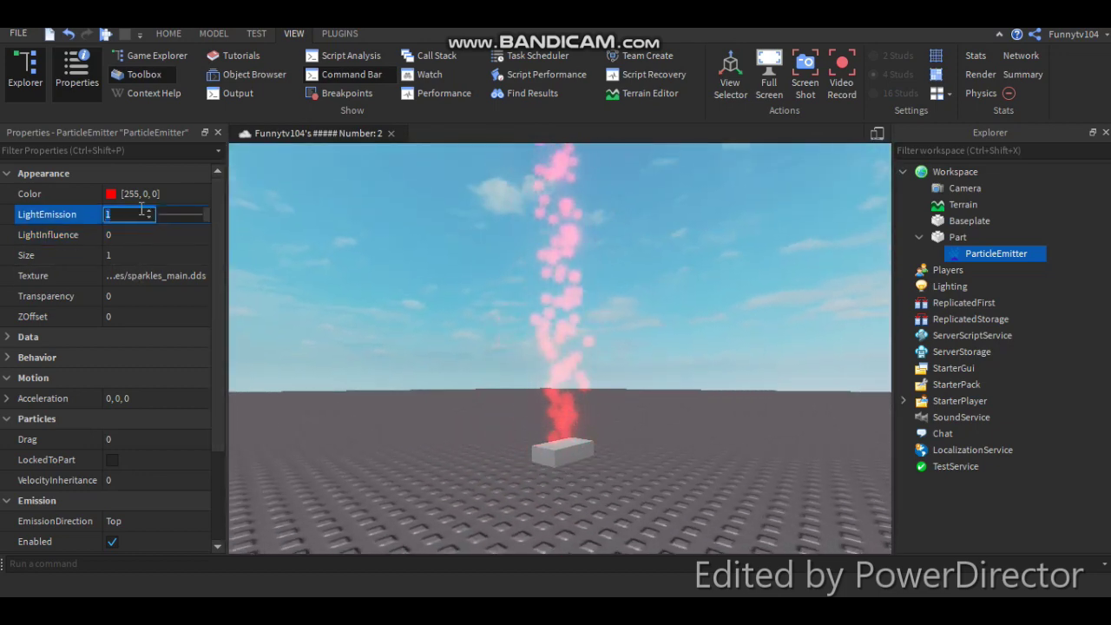
type("0")
key("Return")
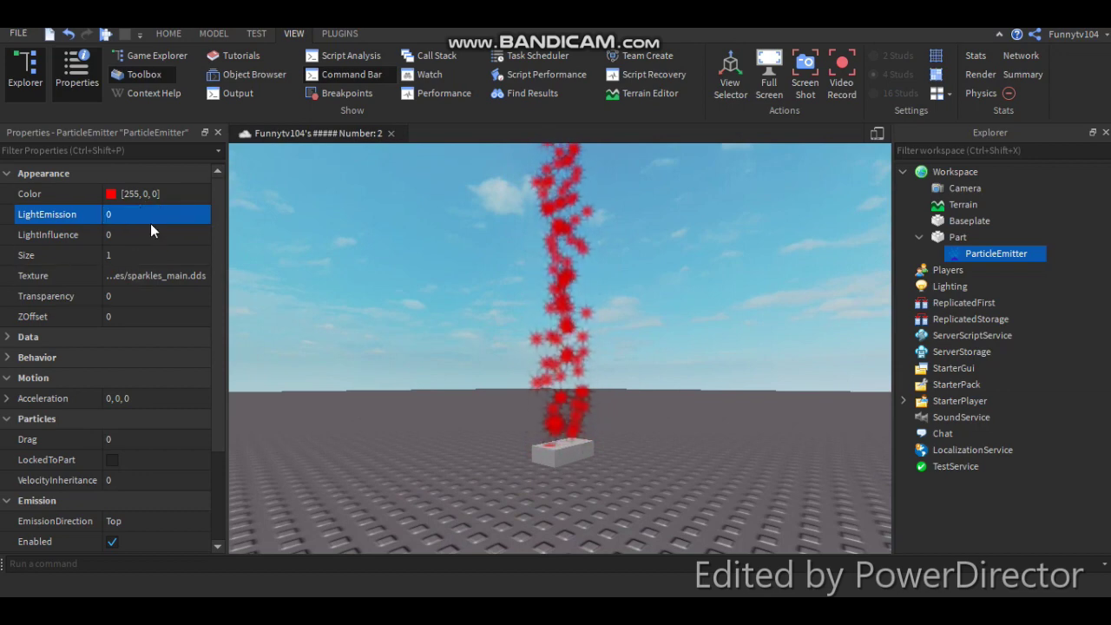
Try to set the ParticleEmitter's Size to 2, and view the particles up close
left_click(149, 252)
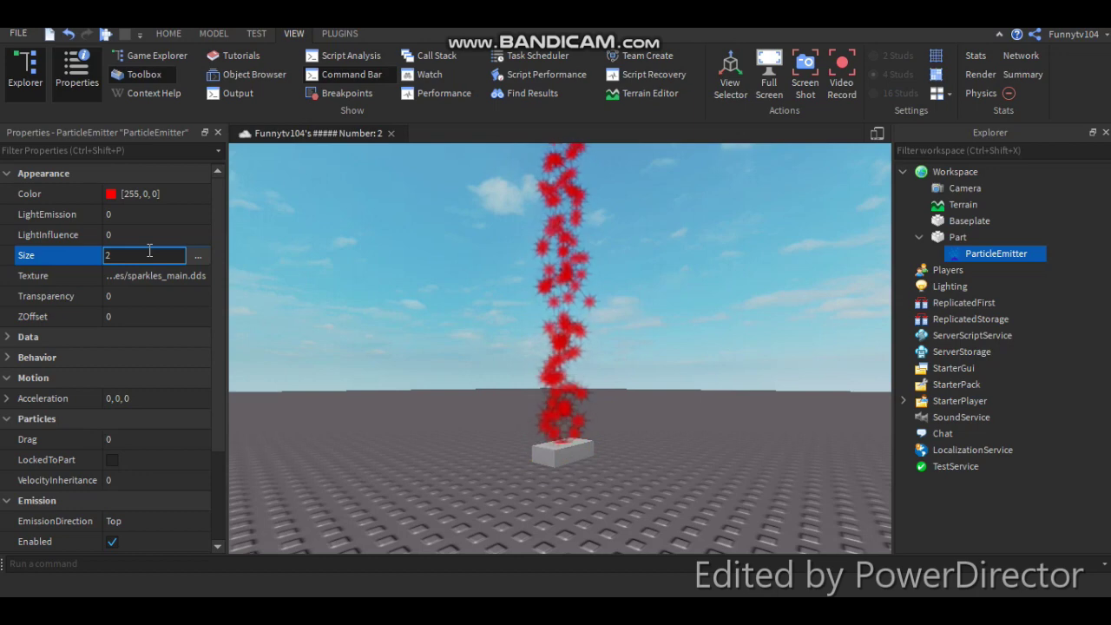
right_click_drag(520, 338, 555, 319)
left_click(554, 319)
key("w")
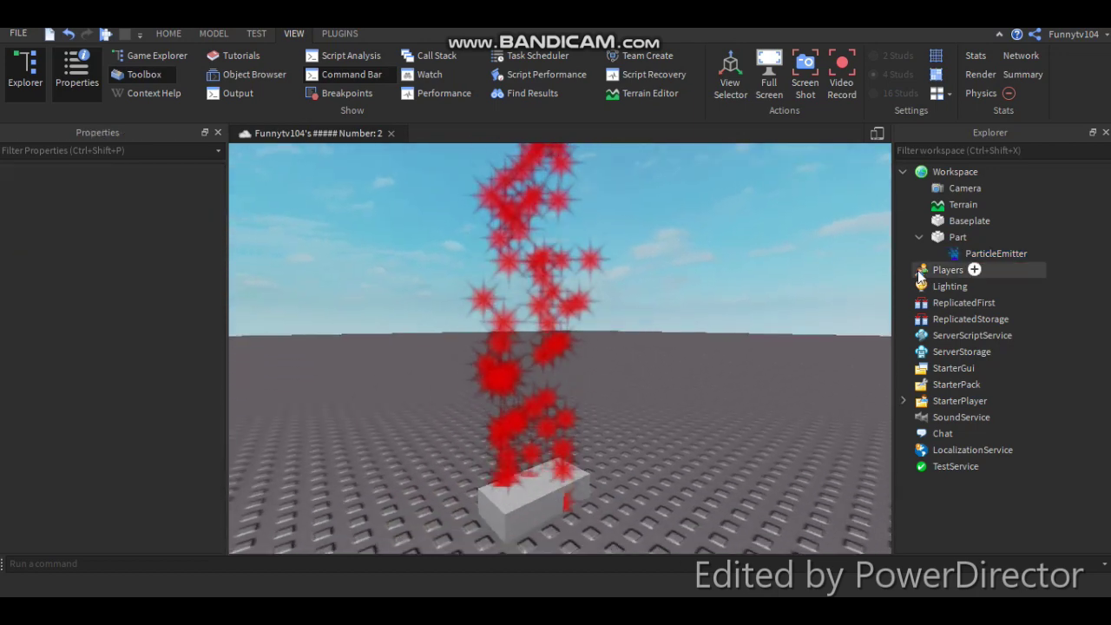
key("s")
Reselect the ParticleEmitter under Part and set its Size to 2
left_click(972, 257)
left_click(246, 264)
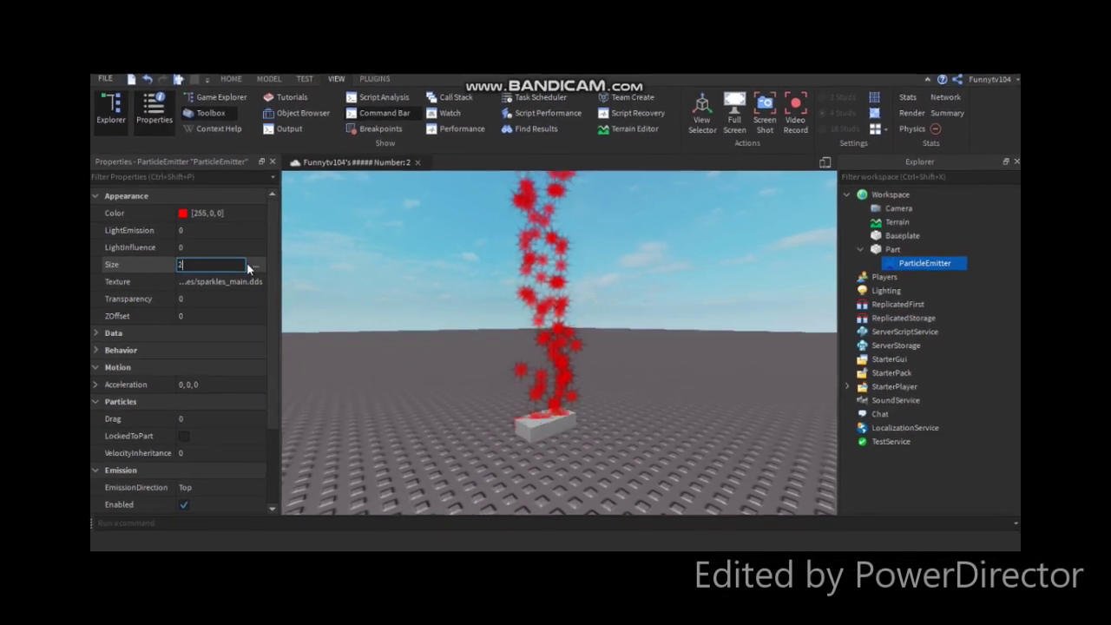
key("BackSpace")
type("1")
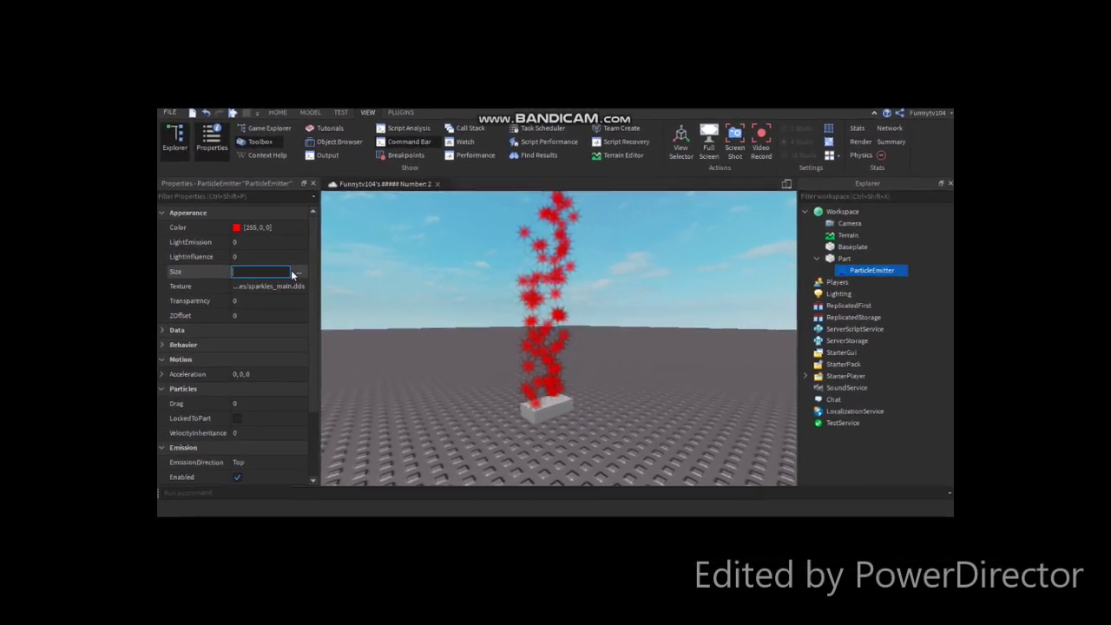
key("Return")
left_click(368, 267)
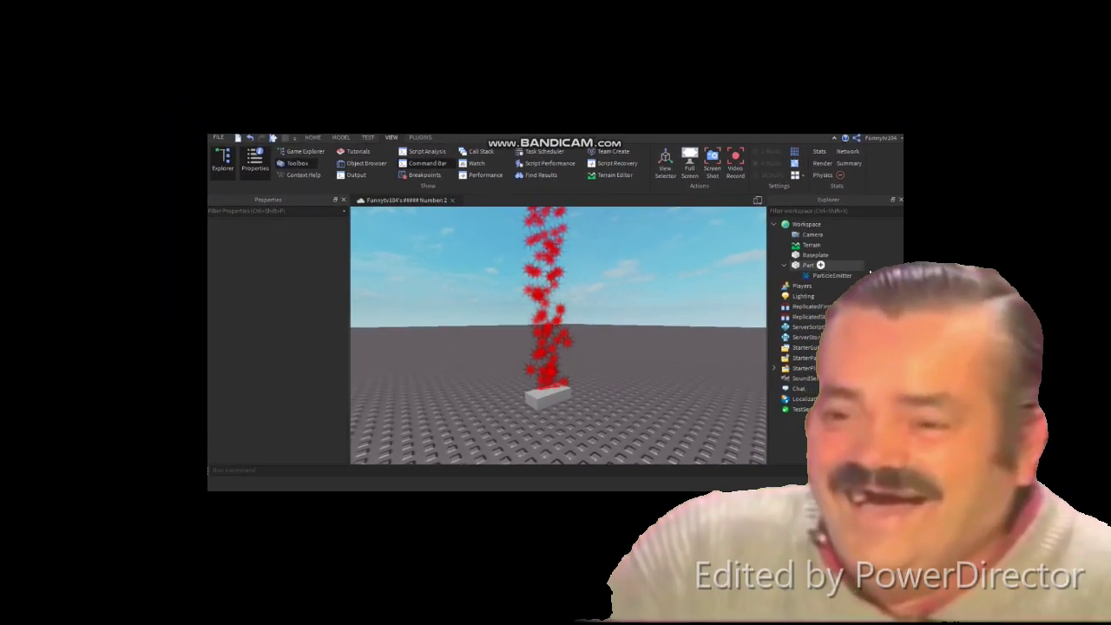
left_click(811, 276)
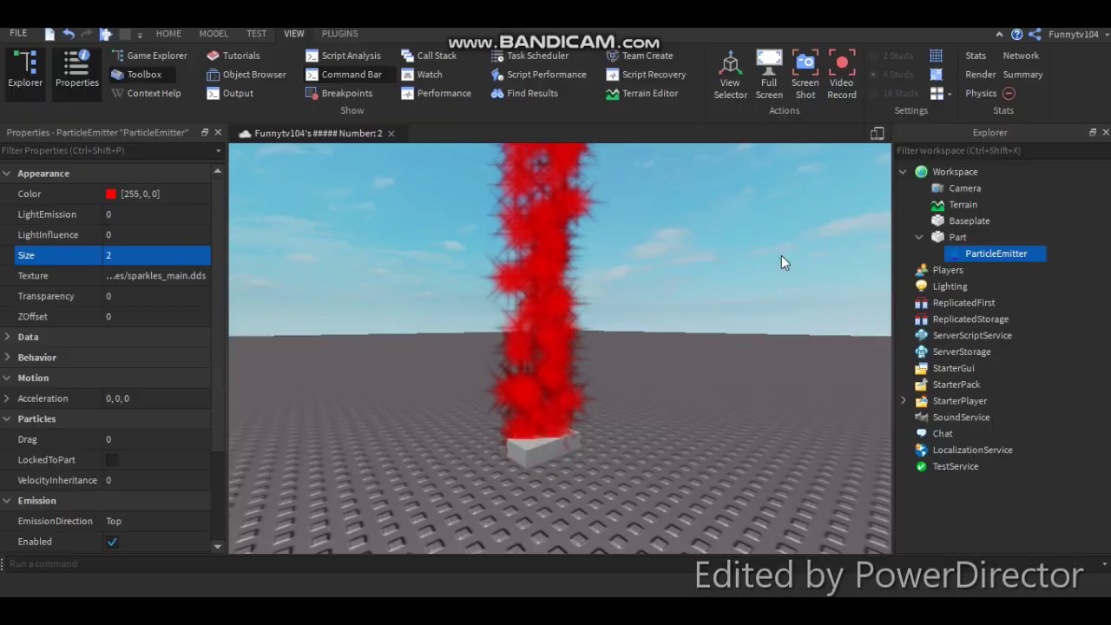
right_click_drag(440, 285, 430, 308)
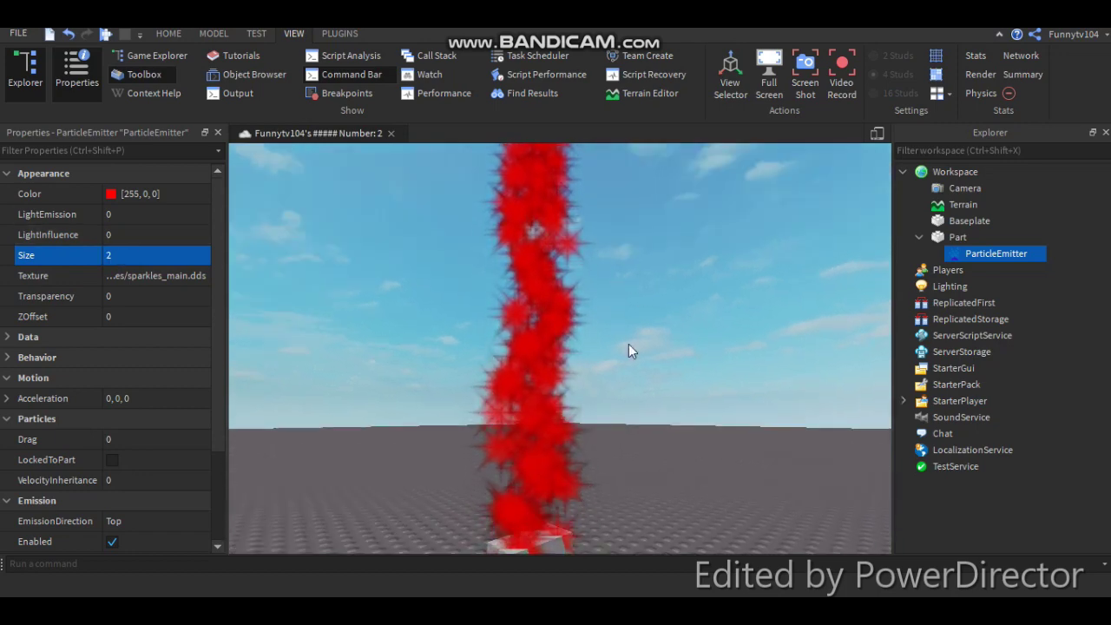
Set the ParticleEmitter's Size to 3
mouse_move(630, 347)
right_mouse_down()
mouse_move(623, 363)
mouse_move(627, 349)
right_mouse_up()
key("s")
left_click(121, 255)
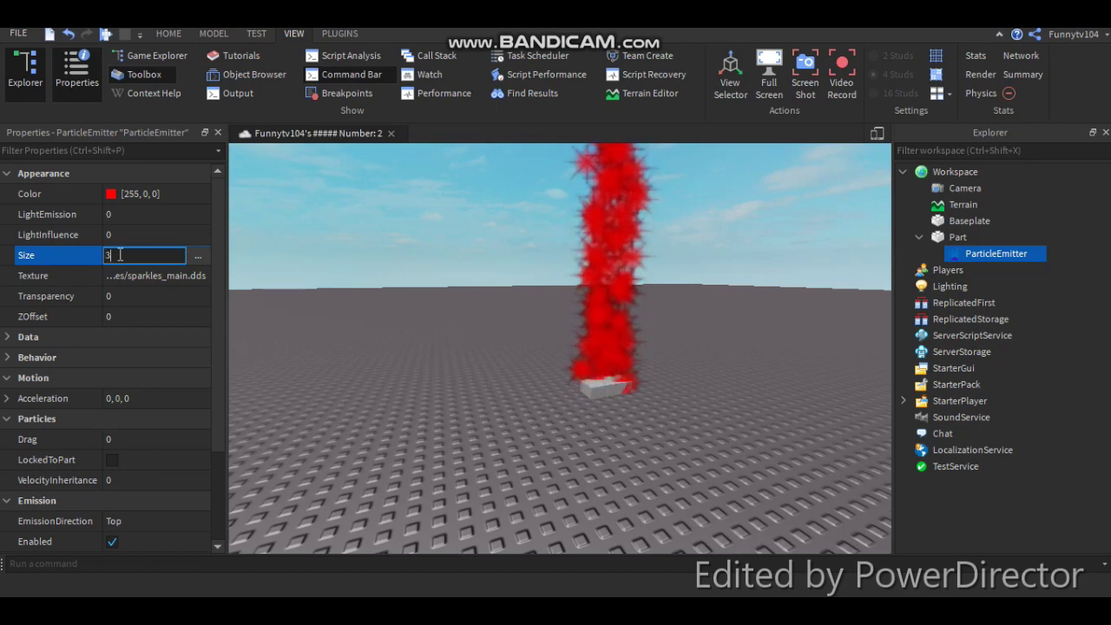
type("3")
key("Return")
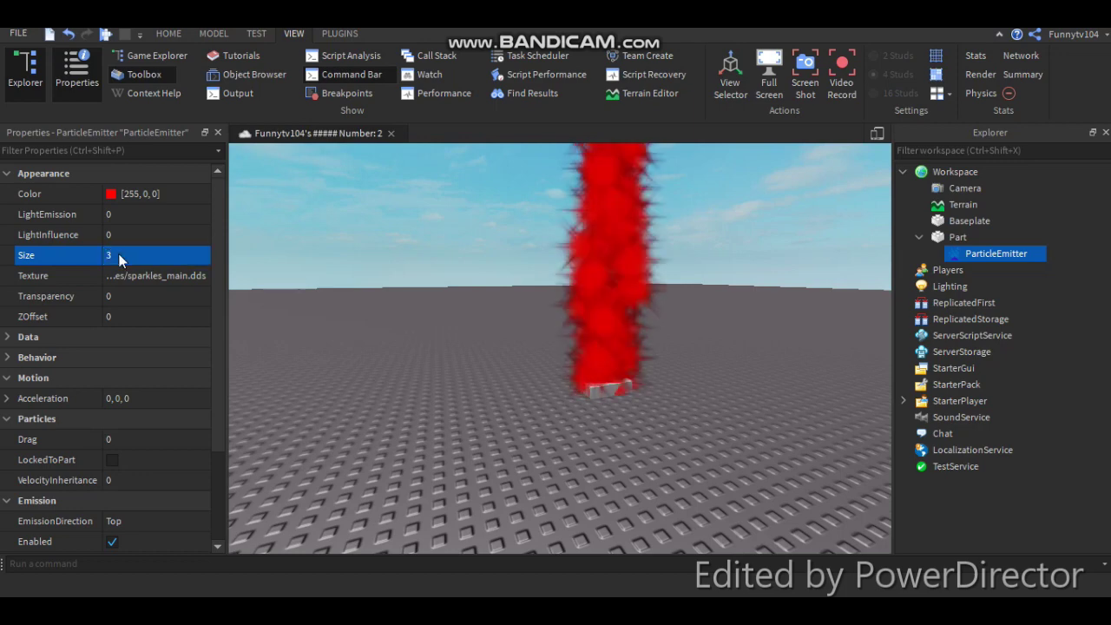
Set the ParticleEmitter's Size to 1.5
right_click_drag(564, 278, 568, 276)
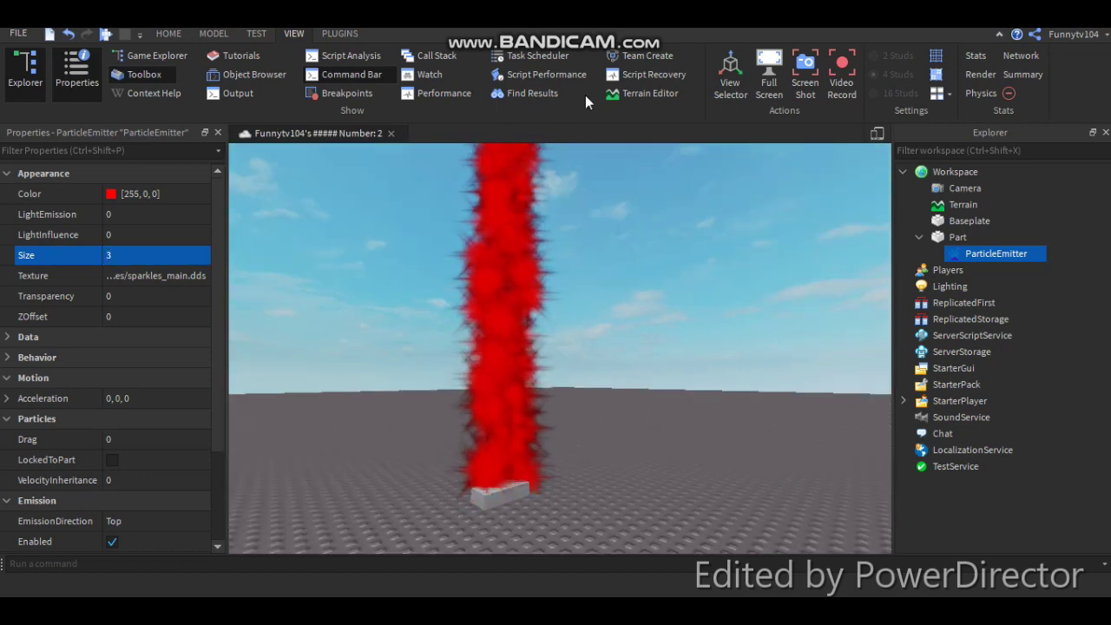
left_click(185, 257)
type("1")
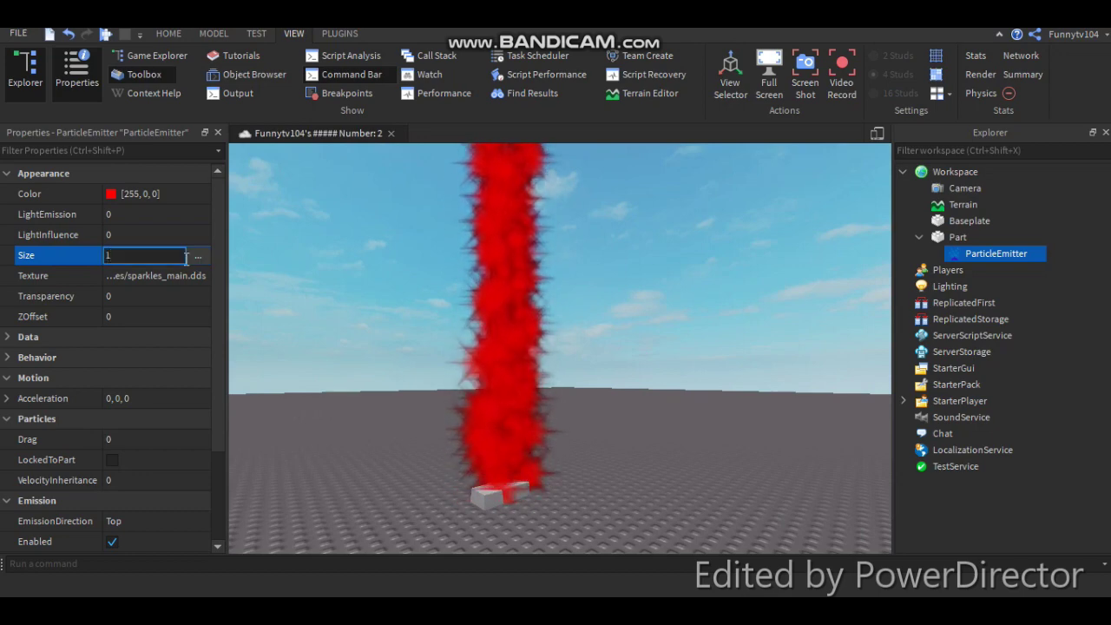
type(".5")
key("Return")
Set the ParticleEmitter's Transparency to 1
right_click_drag(405, 296, 402, 310)
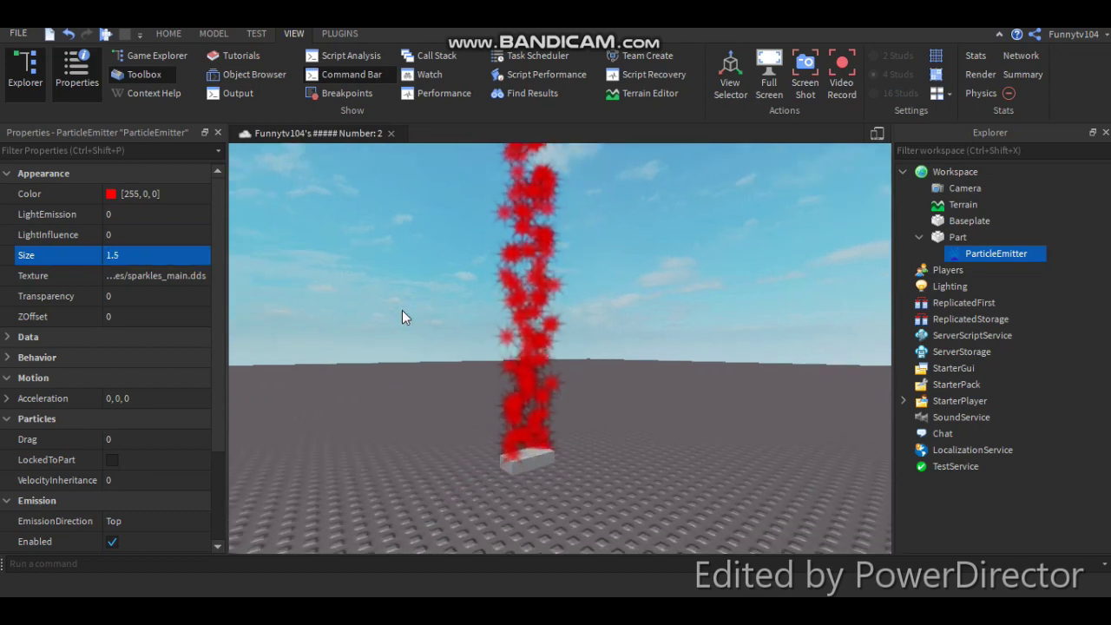
scroll(402, 310, "up", 4)
scroll(402, 310, "down", 5)
left_click(172, 296)
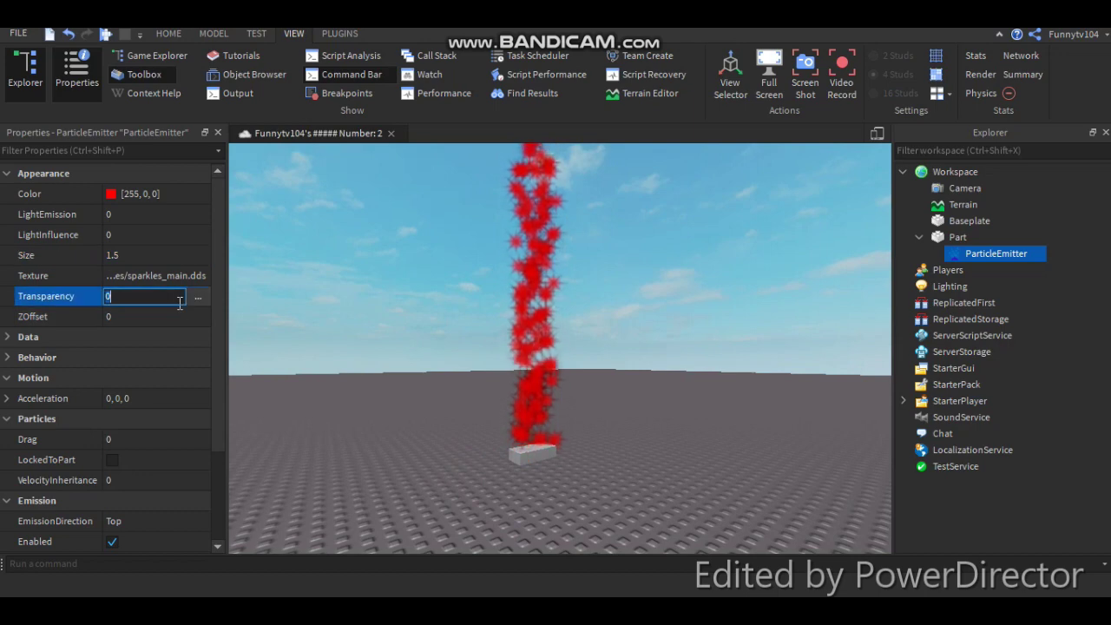
key("BackSpace")
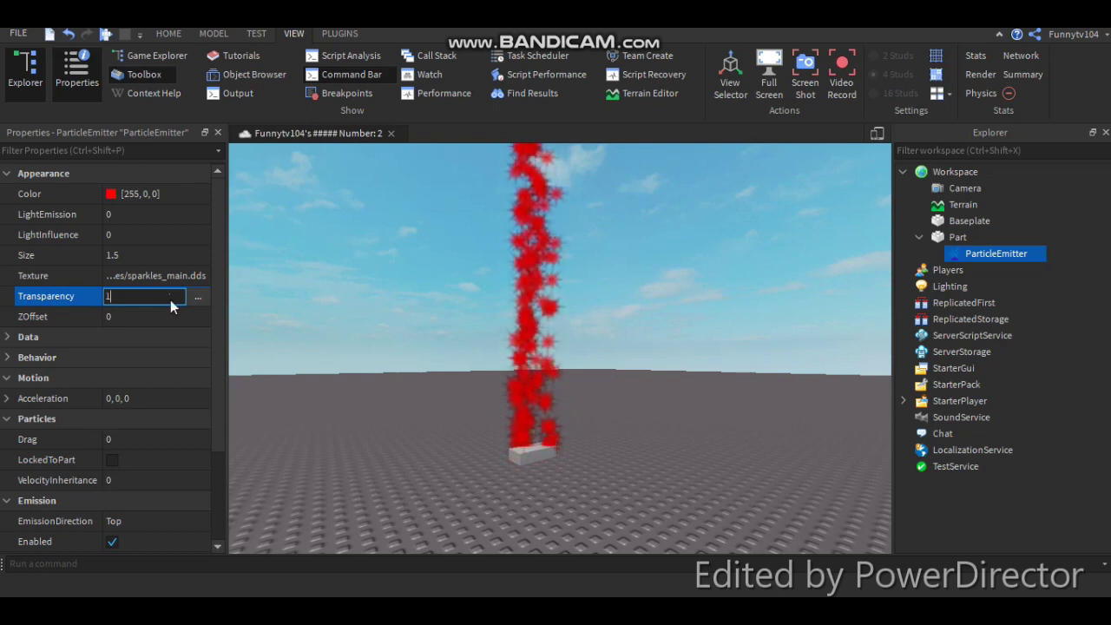
Set the ParticleEmitter's Transparency to 0.5
left_click(171, 299)
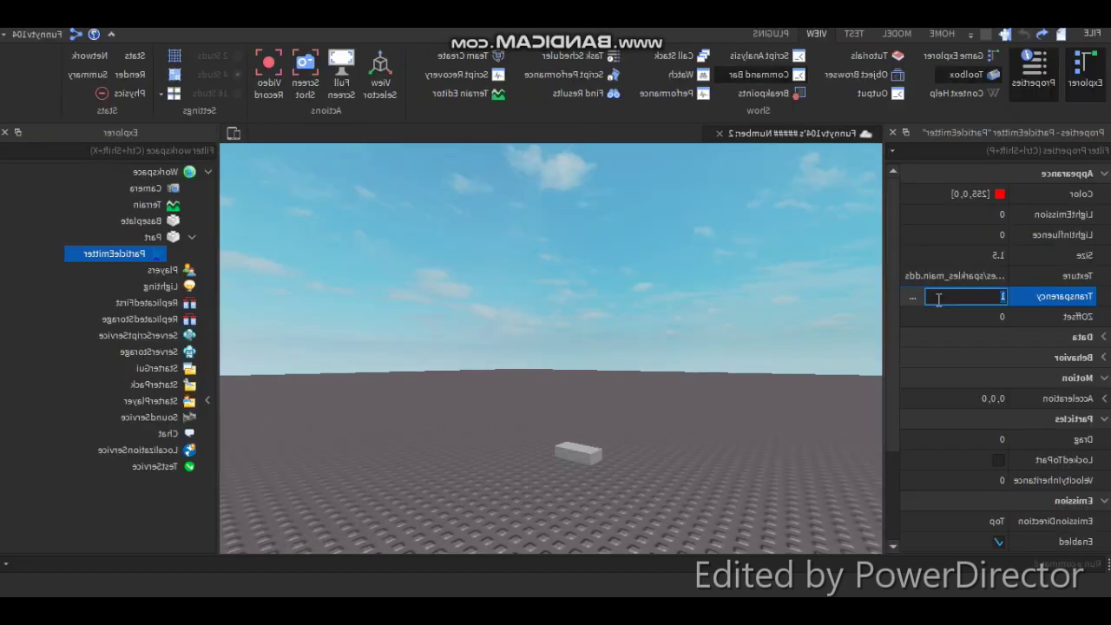
type("0.5")
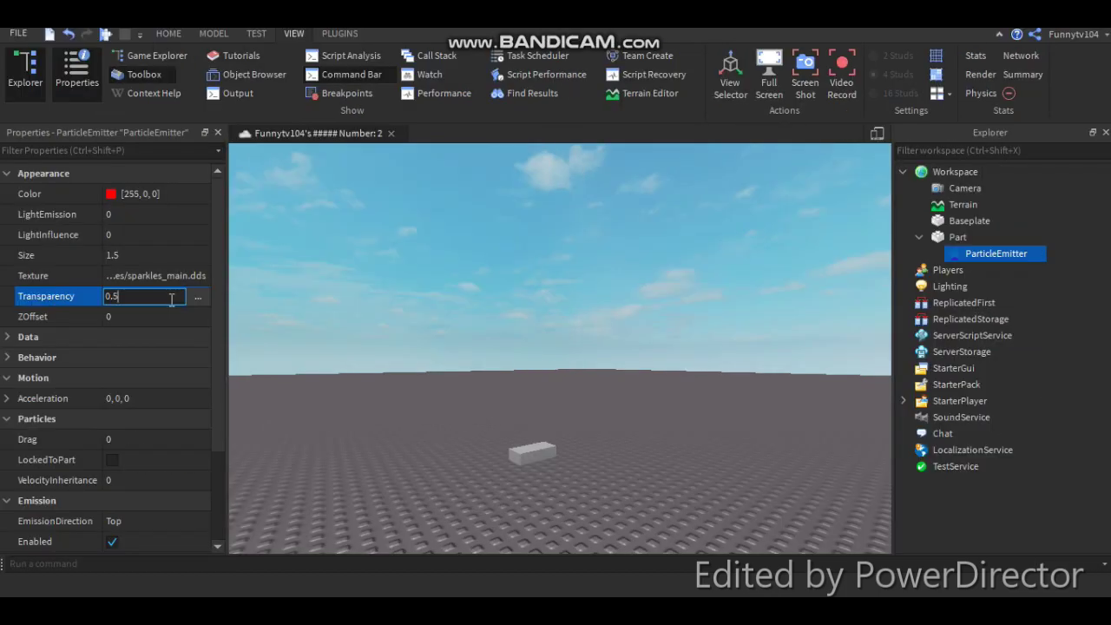
key("Return")
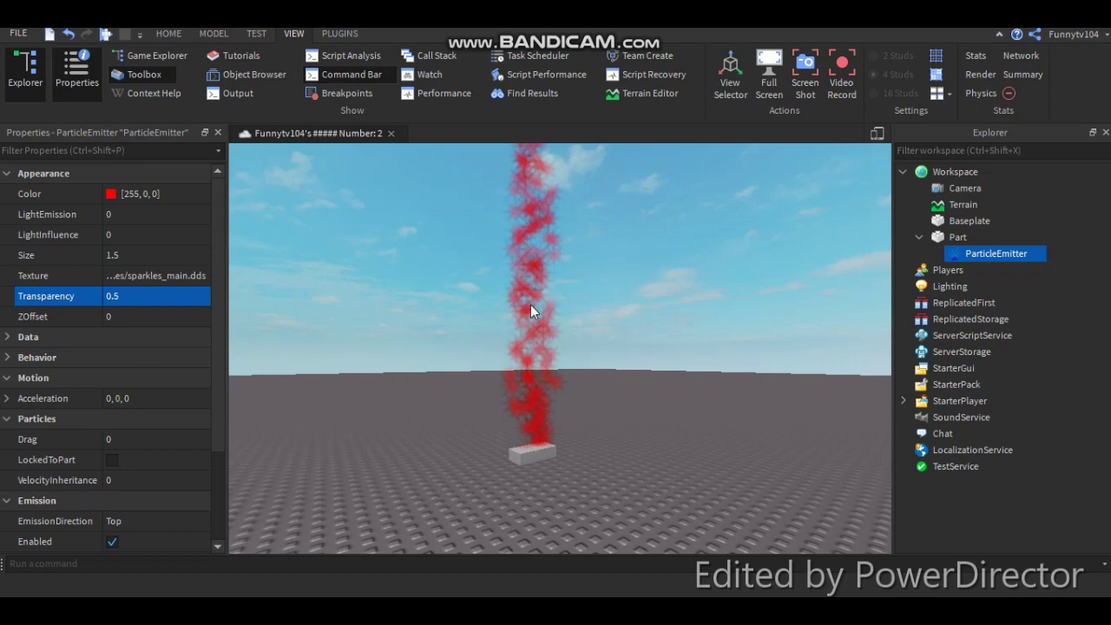
Set the ParticleEmitter's Transparency to 0
scroll(530, 340, "up", 2)
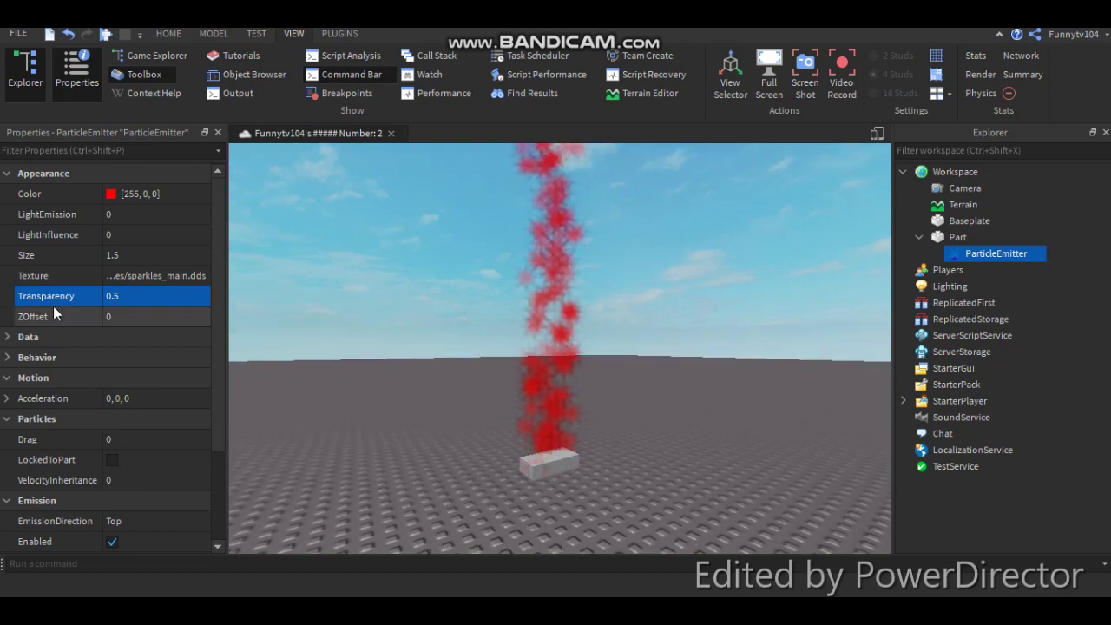
left_click(160, 297)
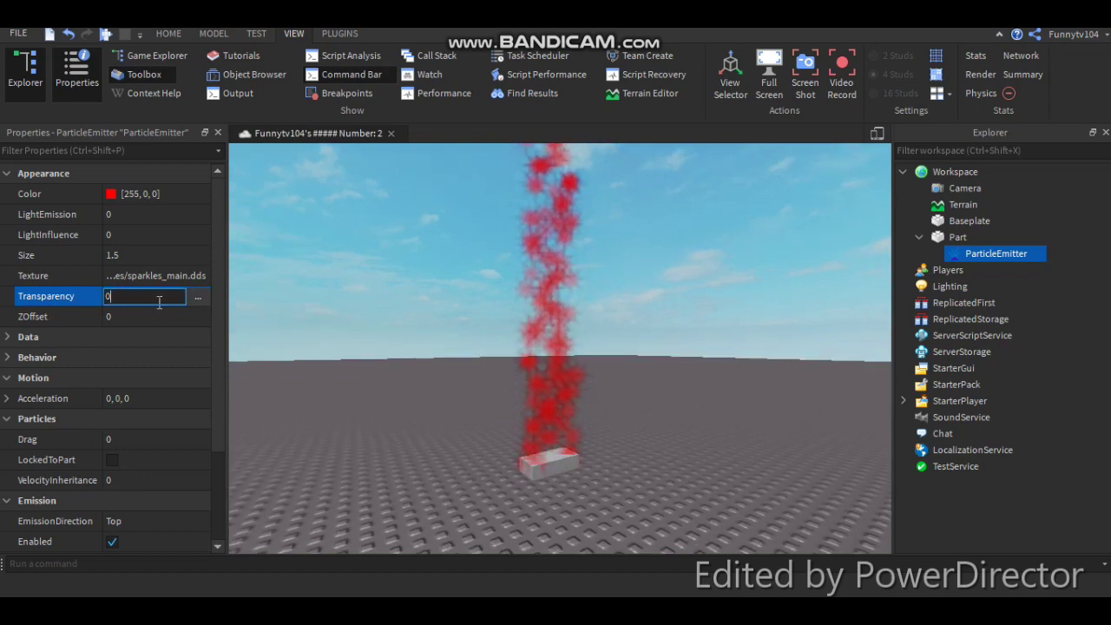
key("Return")
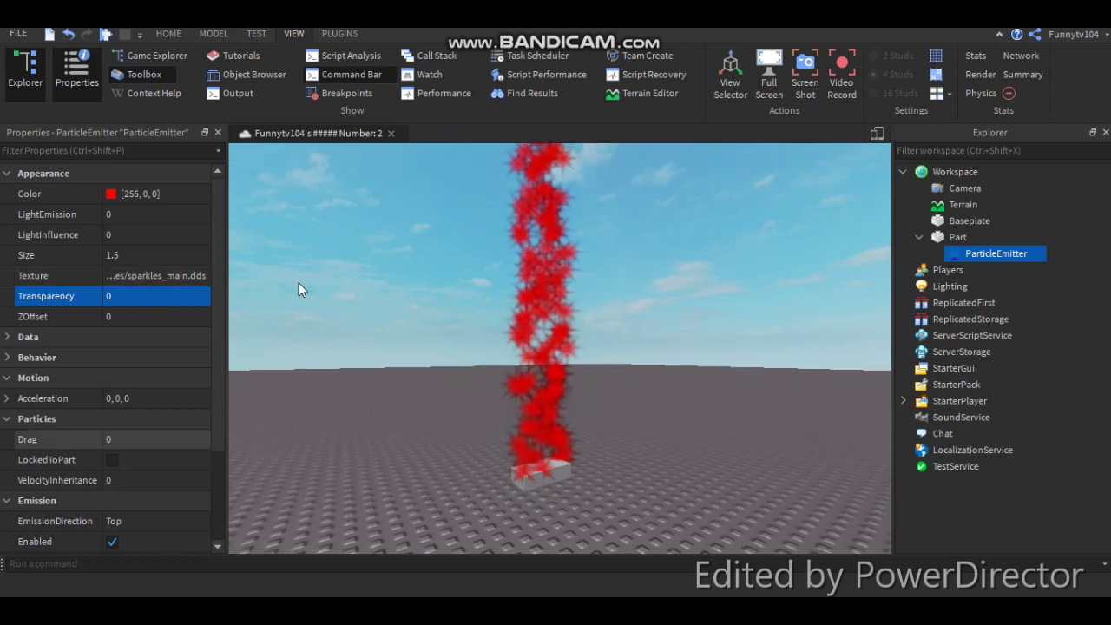
Set the ParticleEmitter's ZOffset to 1
left_click(137, 321)
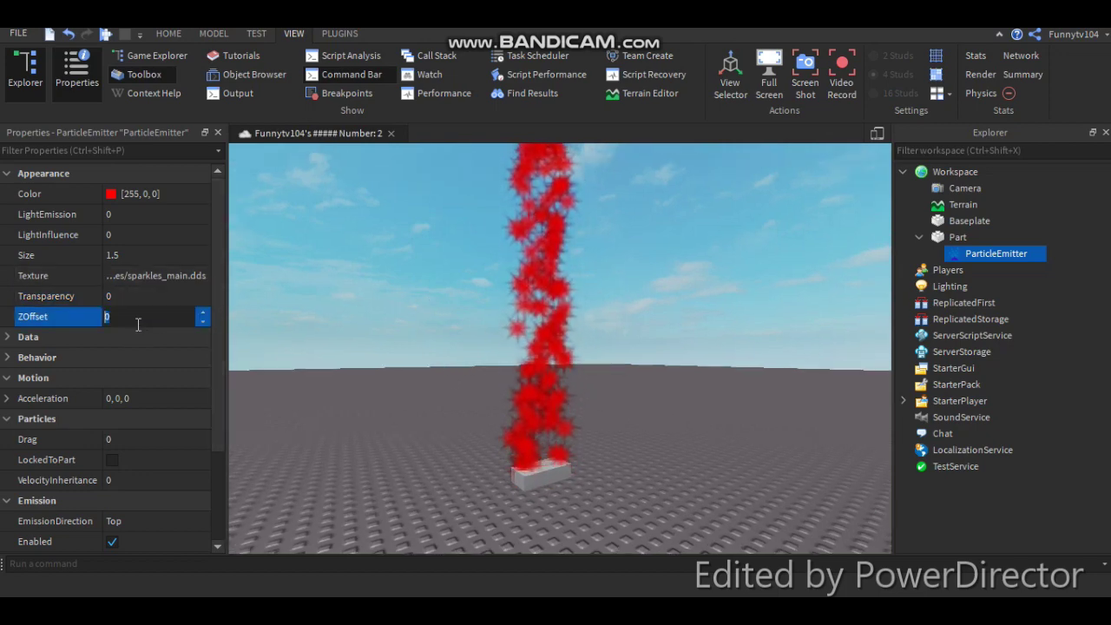
type("1")
key("Return")
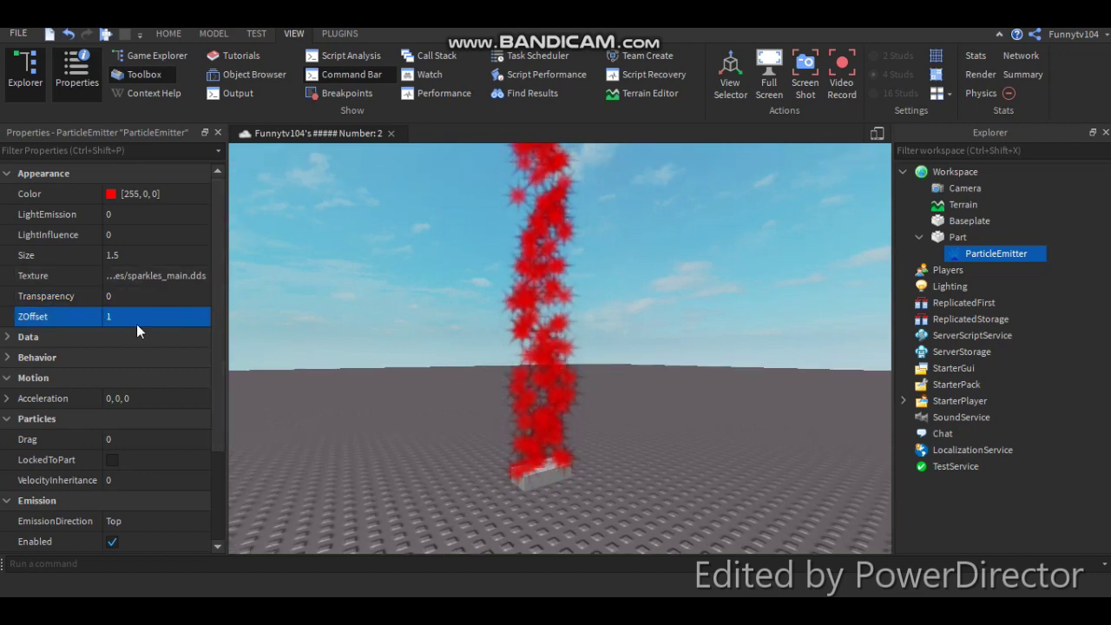
Inspect the upper end of the particle column and set the ParticleEmitter's ZOffset to 5
right_click_drag(378, 300, 382, 256)
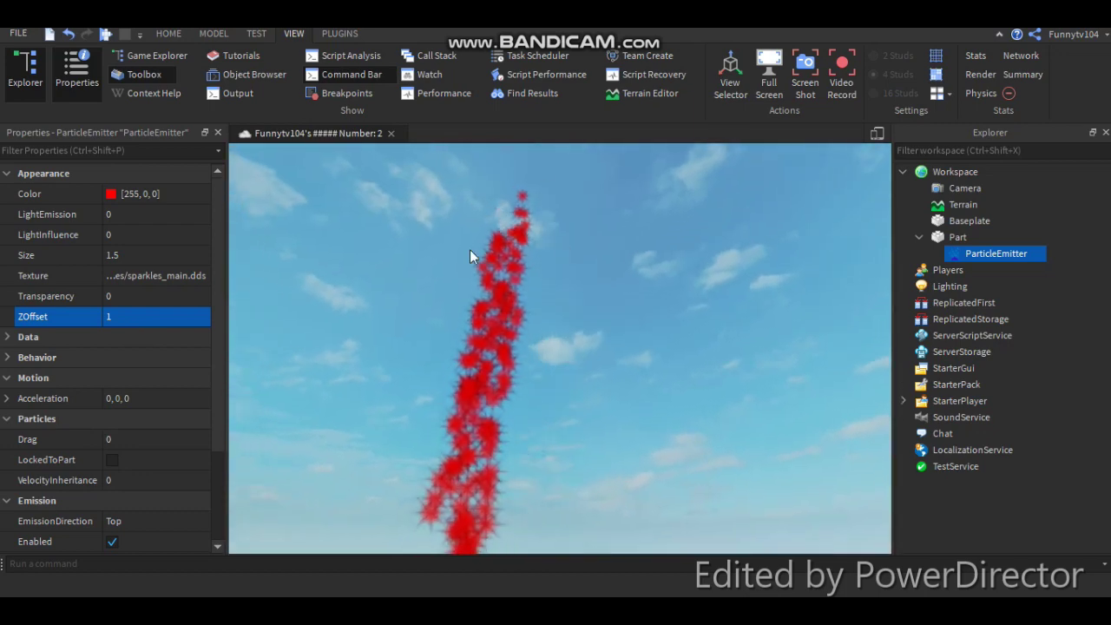
right_click_drag(526, 315, 525, 316)
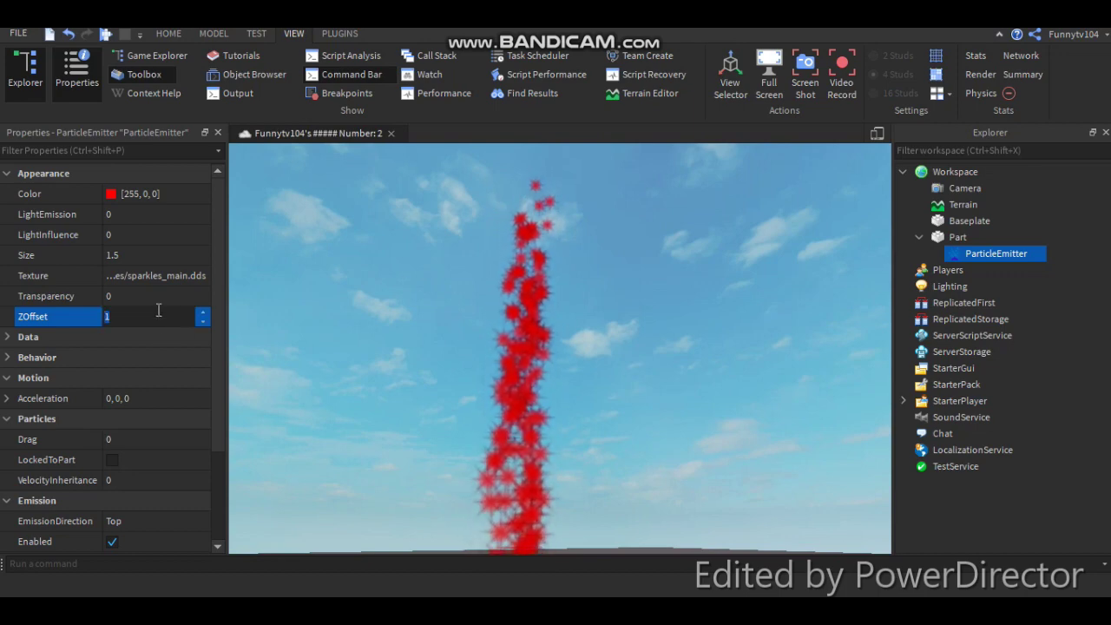
type("5")
key("Return")
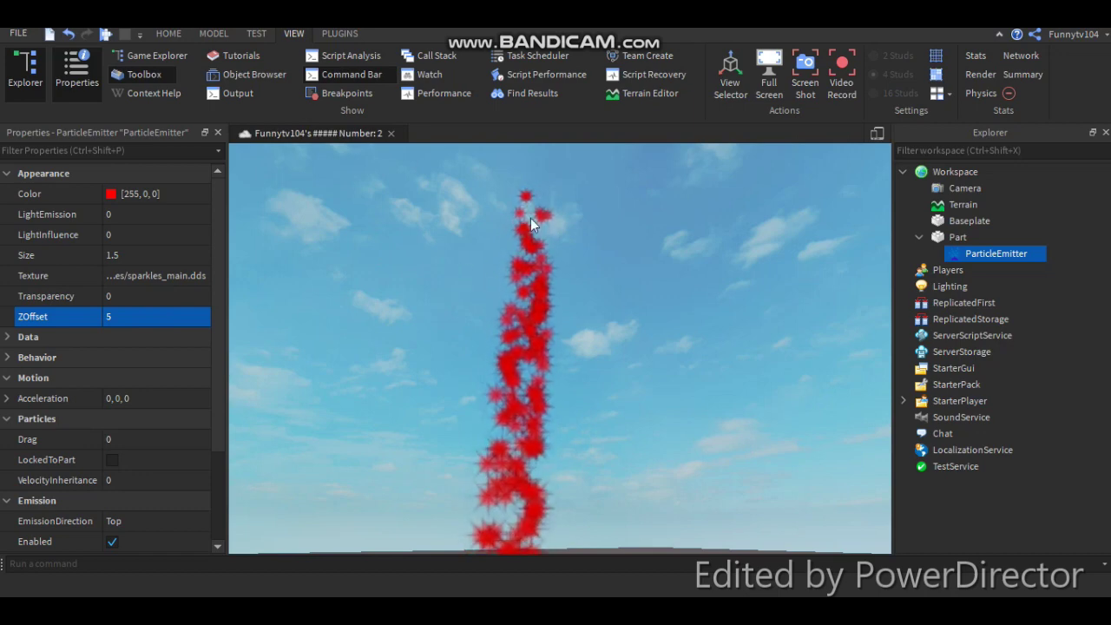
Set the ParticleEmitter's ZOffset to 20
right_click_drag(561, 234, 560, 235)
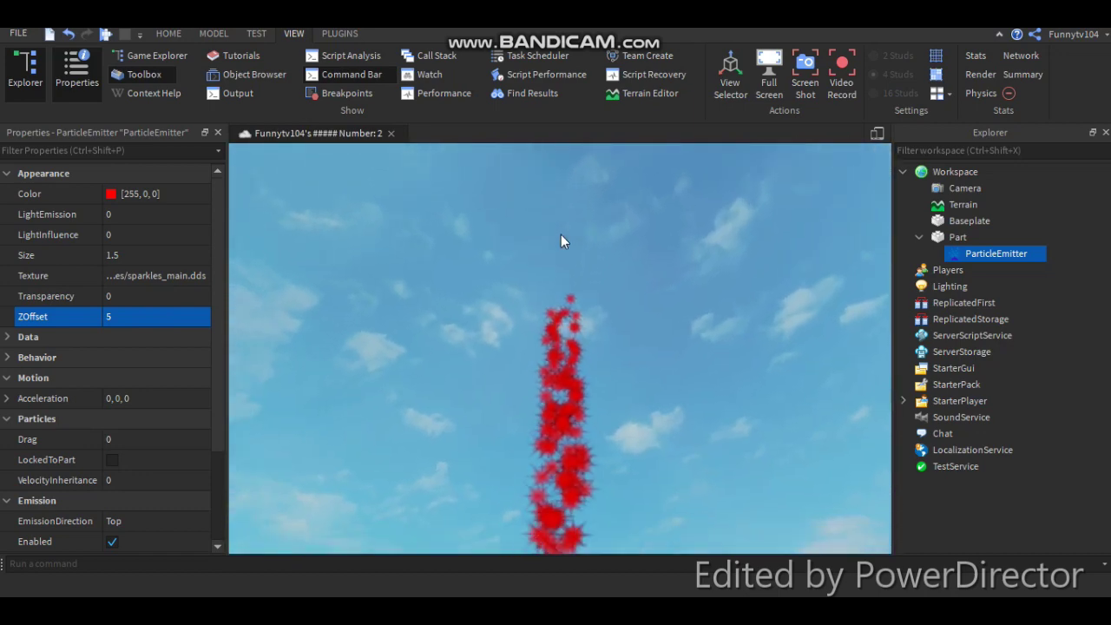
left_click(170, 316)
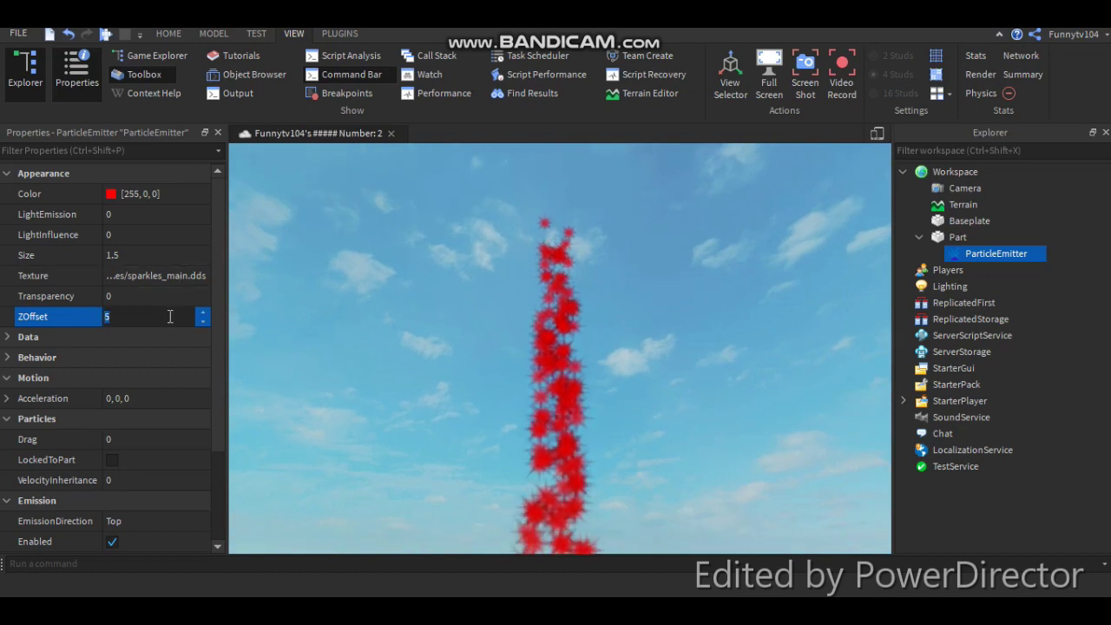
type("20")
key("Return")
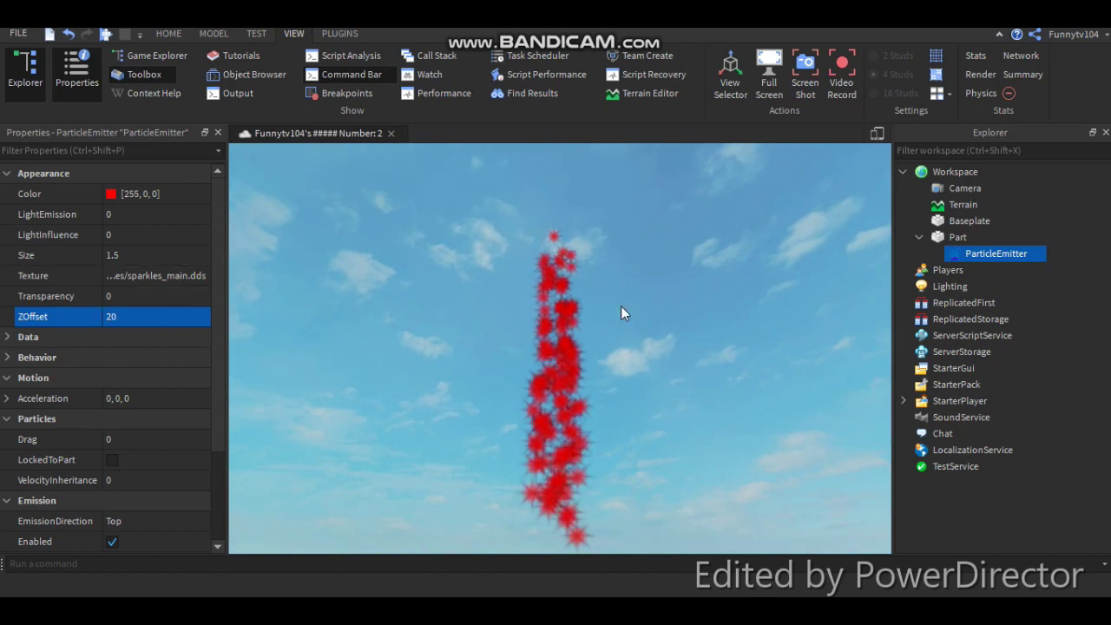
Return to viewing the part and set the ParticleEmitter's ZOffset back to 1
right_click_drag(621, 305, 635, 388)
right_click_drag(631, 459, 656, 491)
left_click(144, 317)
type("1")
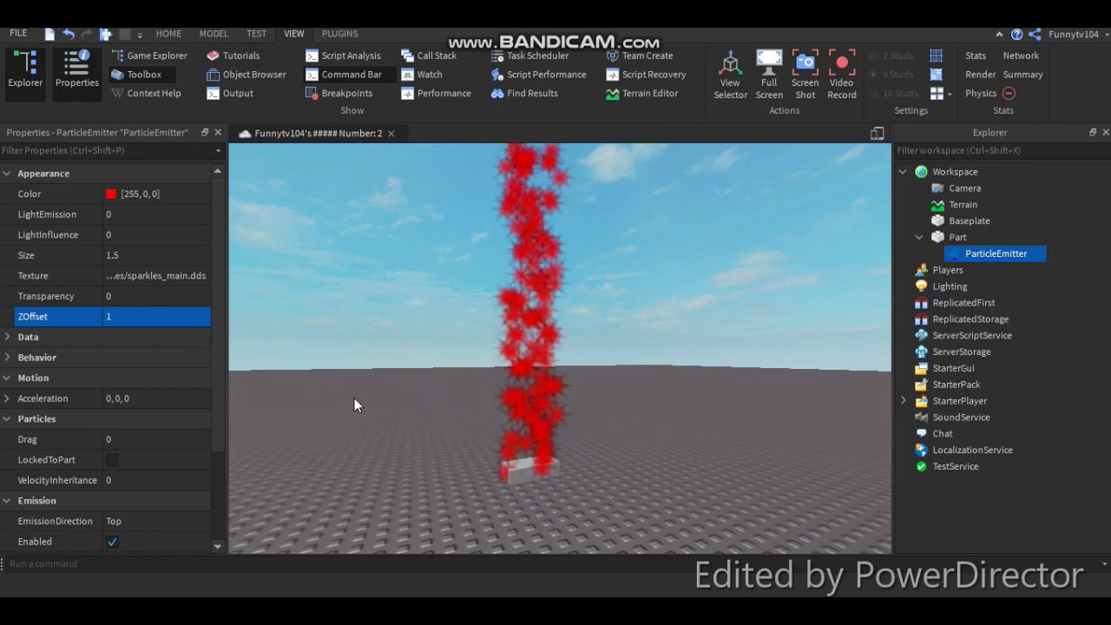
Set the ParticleEmitter's Acceleration to 1, 0, 0
right_click_drag(354, 401, 354, 404)
left_click(153, 398)
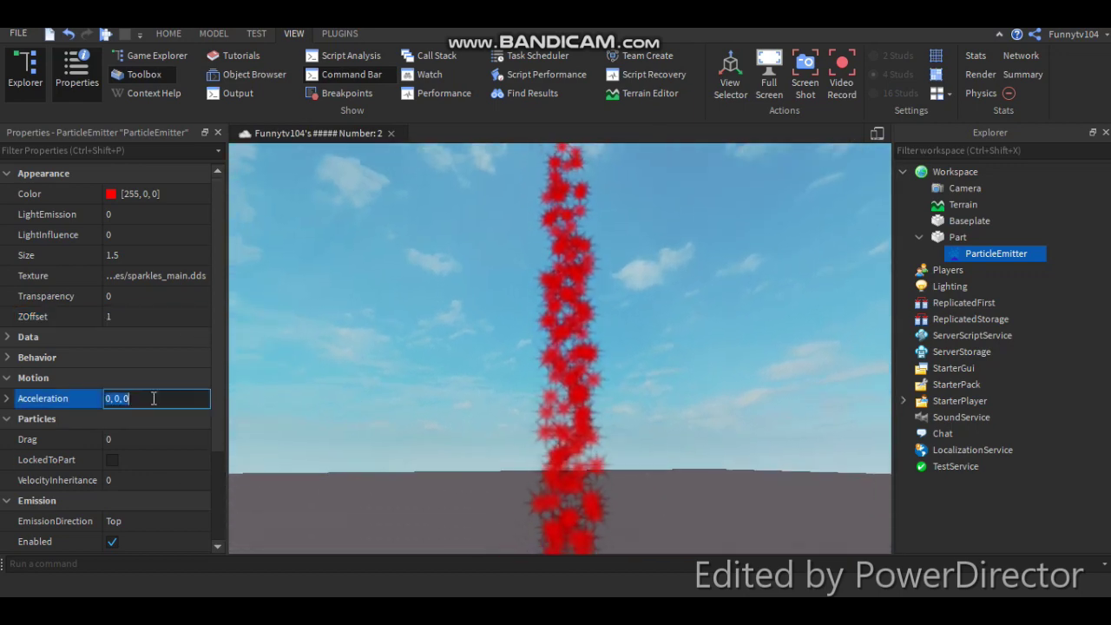
key("BackSpace")
type("1,00,")
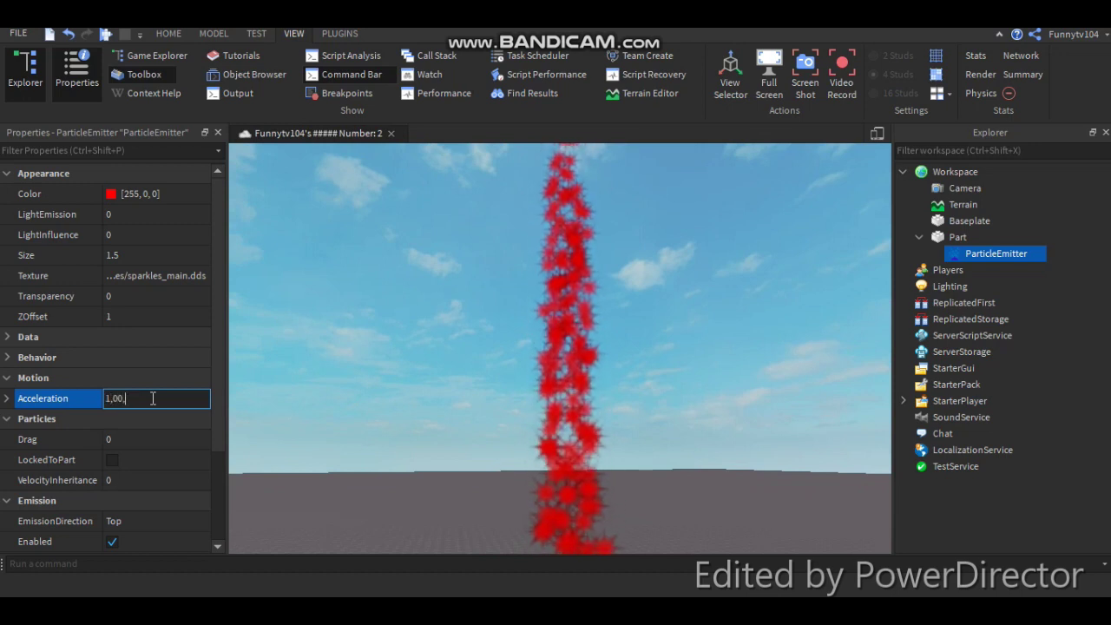
key("BackSpace")
type(",0")
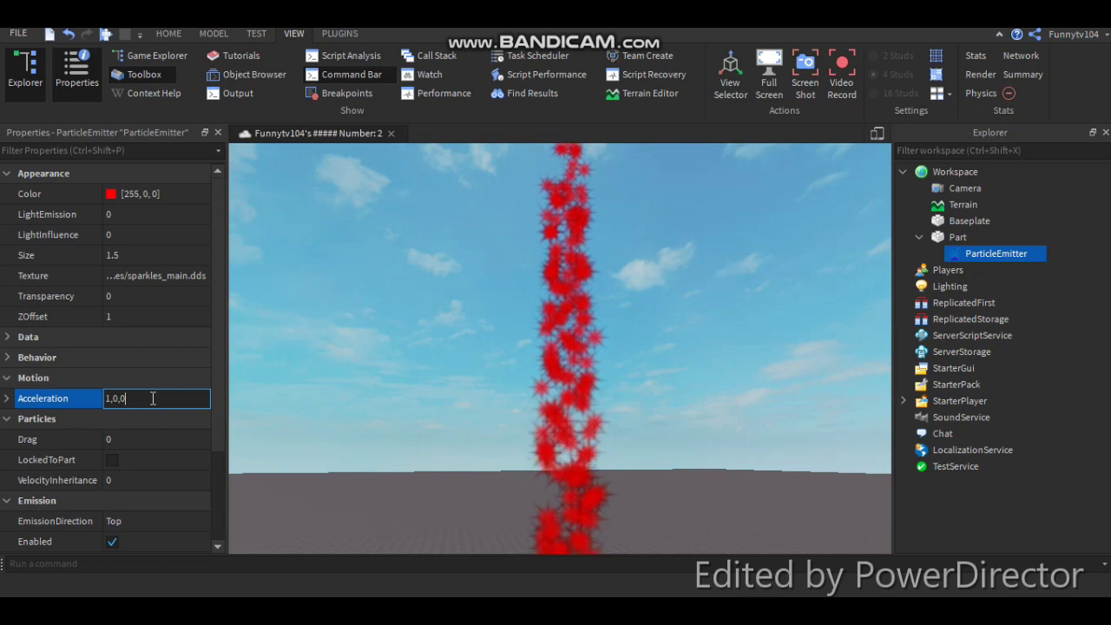
key("Return")
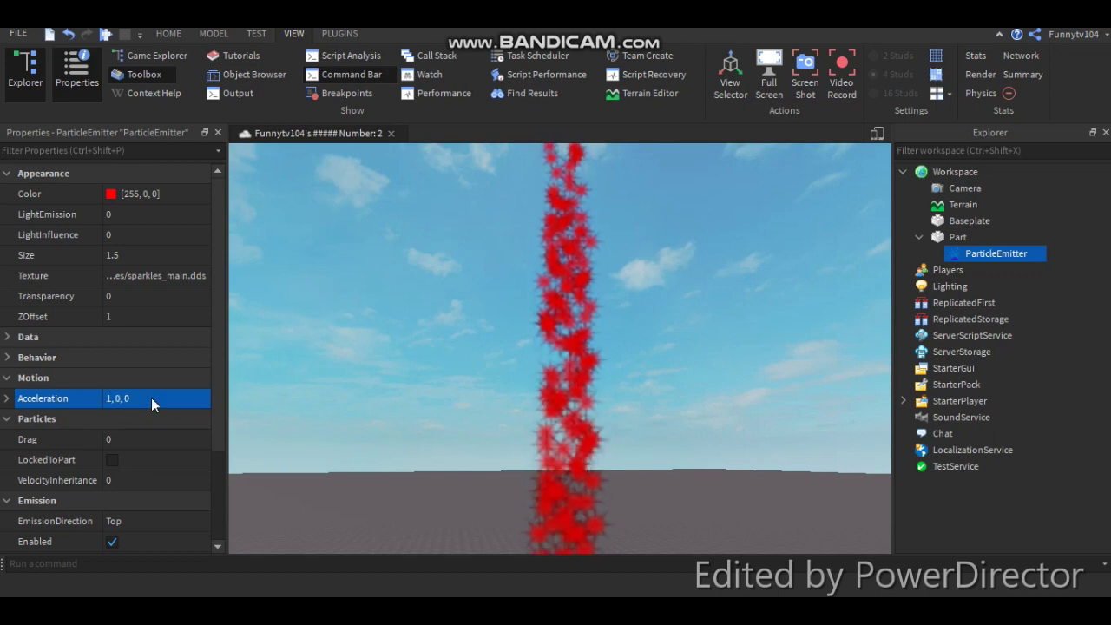
Set the ParticleEmitter's Acceleration to 0, 0, 1
right_click_drag(486, 337, 485, 337)
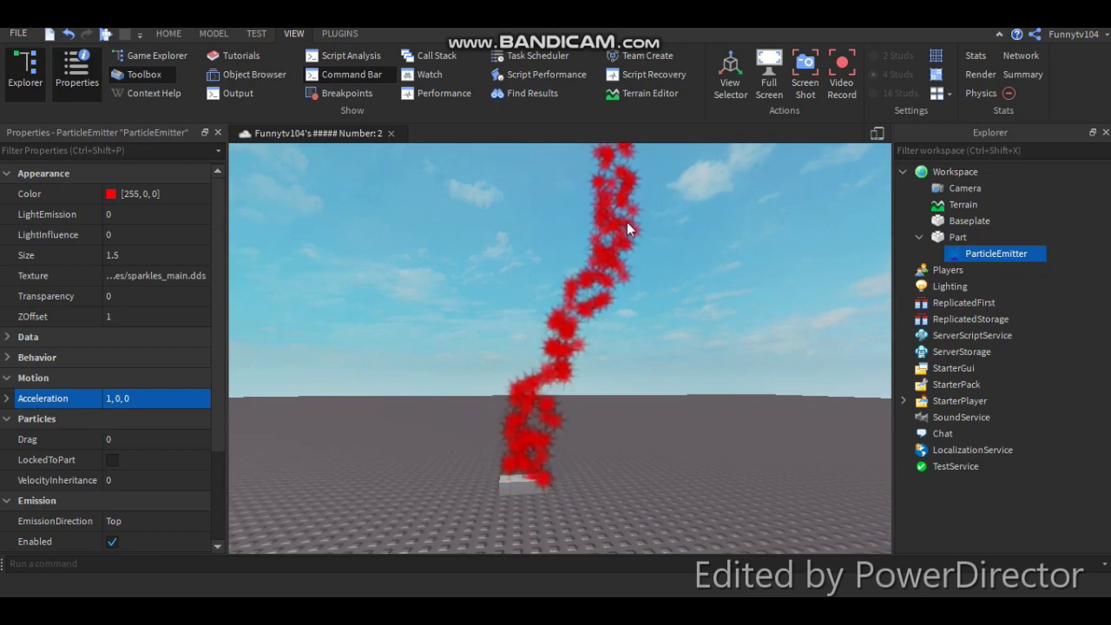
scroll(710, 217, "up", 3)
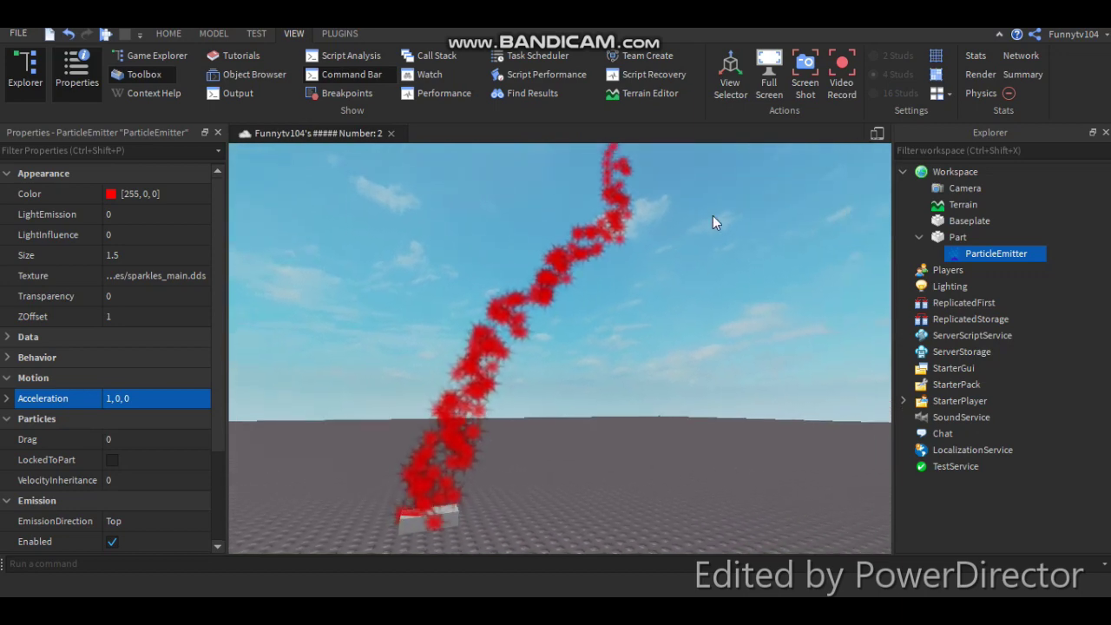
left_click(142, 398)
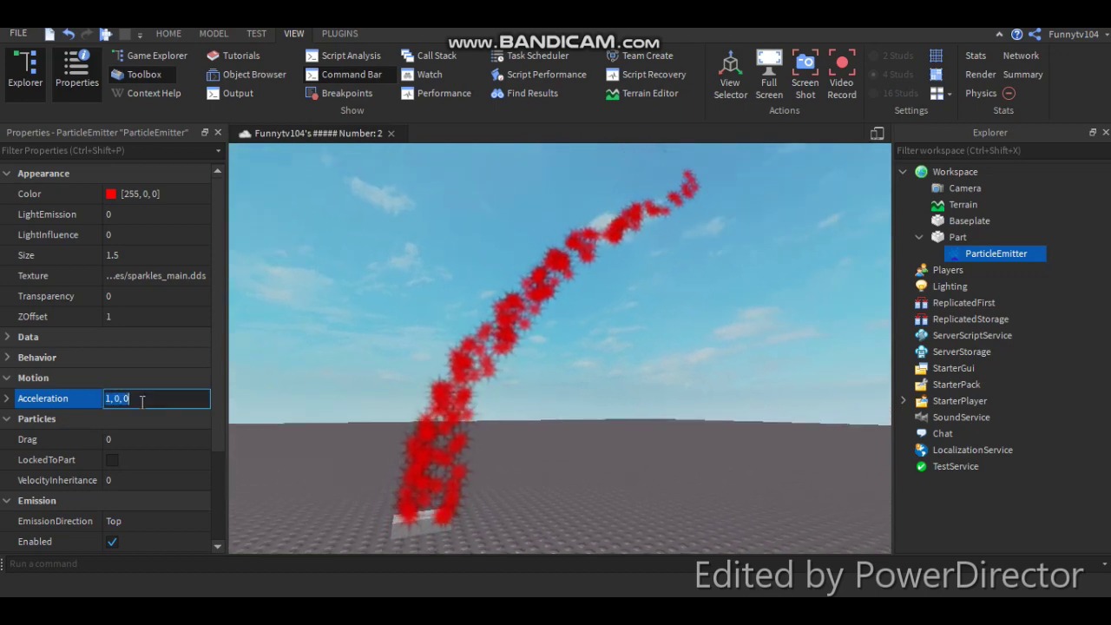
type("0,")
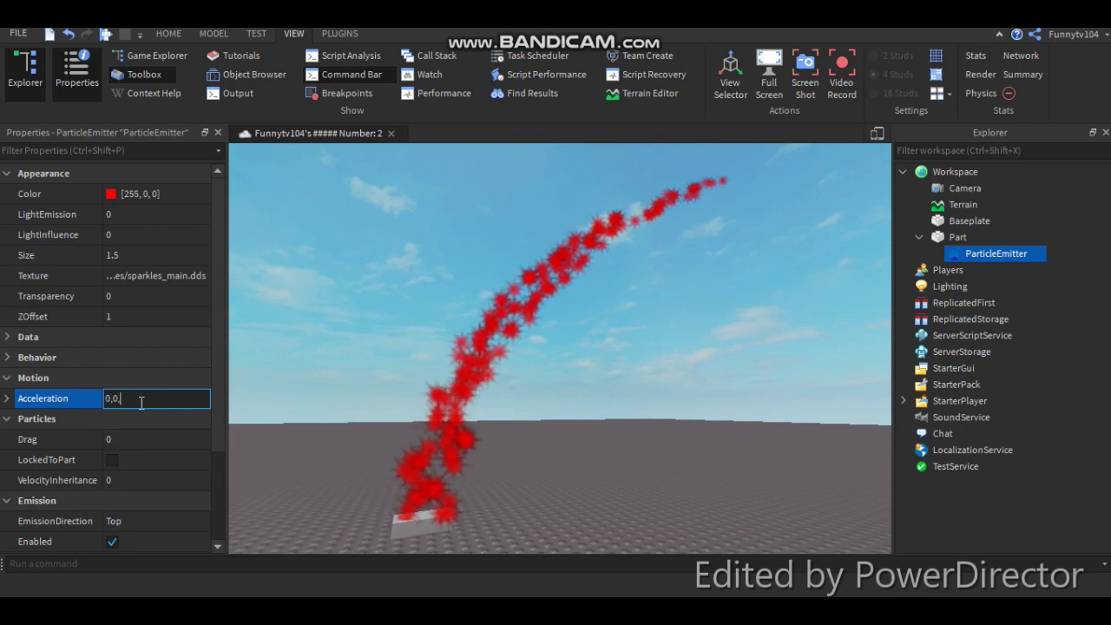
type(" 0, 1")
key("Return")
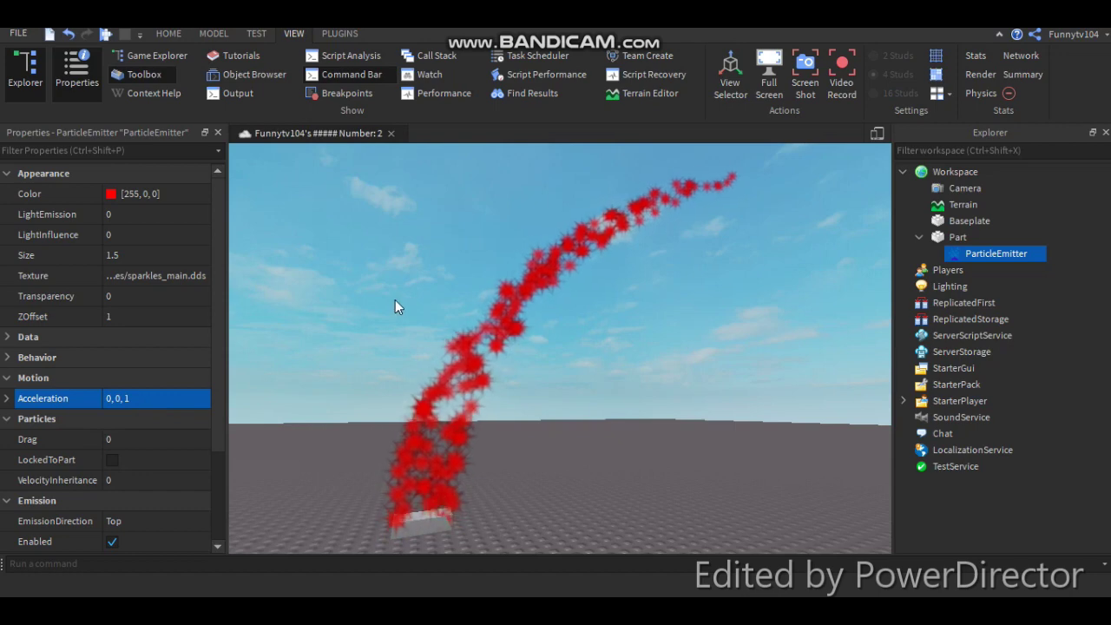
View the curved particle stream from another side and set the ParticleEmitter's Acceleration to 0, 1, 0
key("a")
right_click_drag(395, 300, 522, 263)
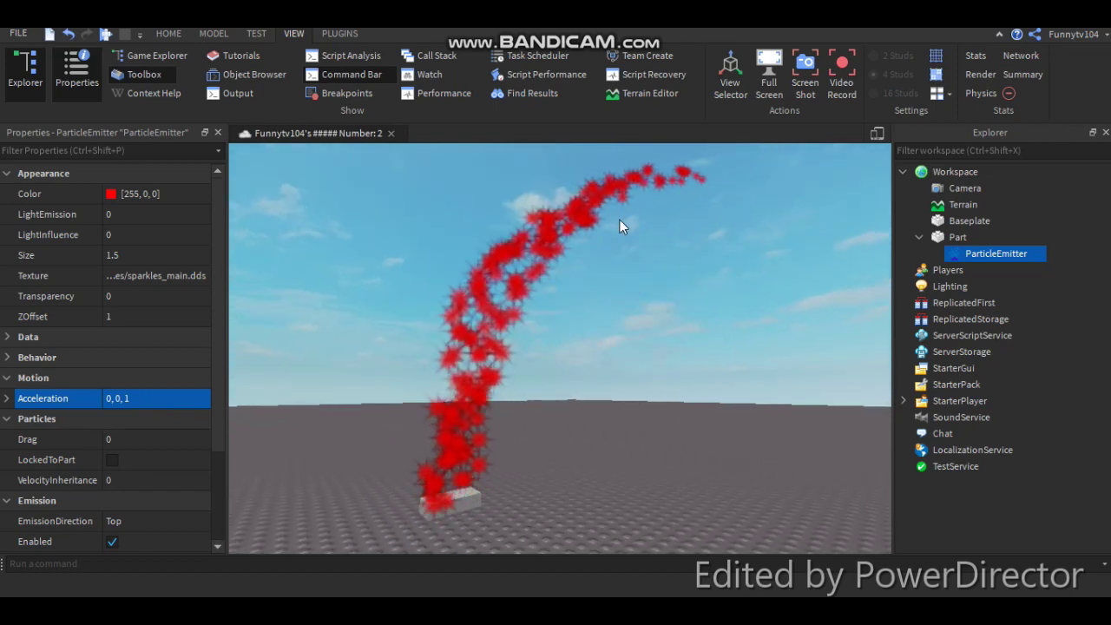
key("a")
right_click_drag(623, 222, 639, 222)
key("w")
key("s")
right_click_drag(619, 341, 619, 340)
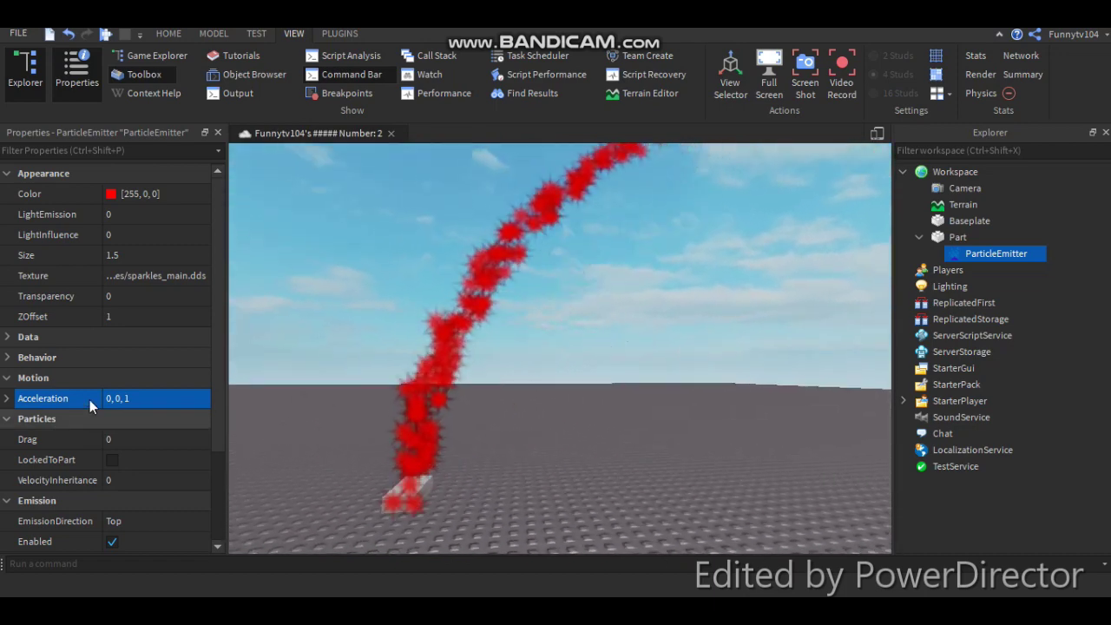
left_click(127, 399)
type("0,1")
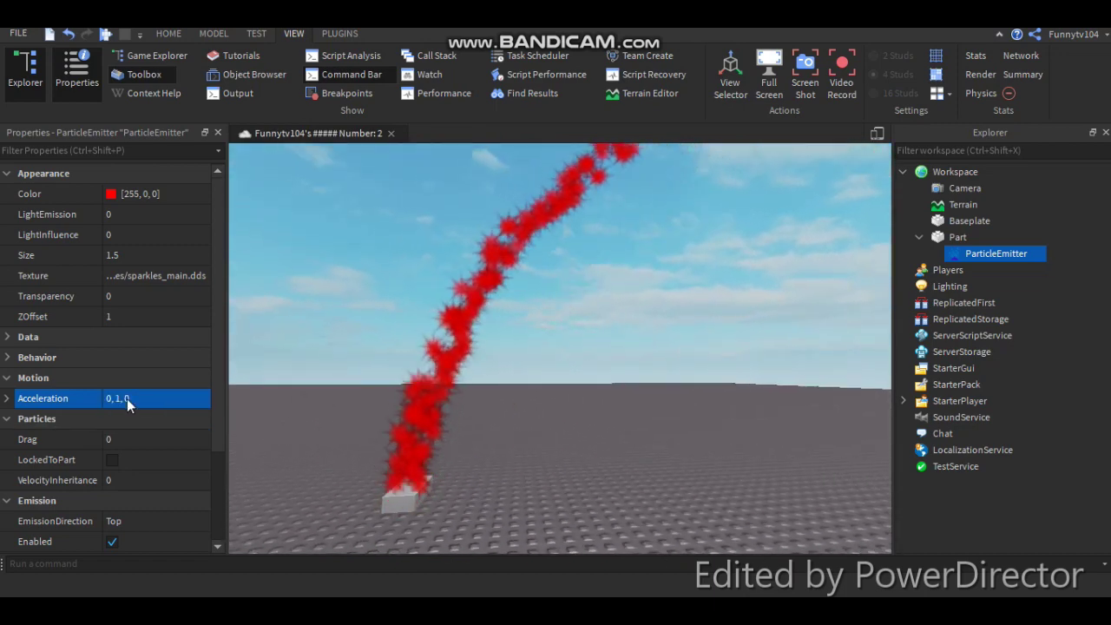
key("Return")
Check the upper end of the particle stream and set the ParticleEmitter's Acceleration back to 1, 0, 0
right_click_drag(453, 350, 453, 351)
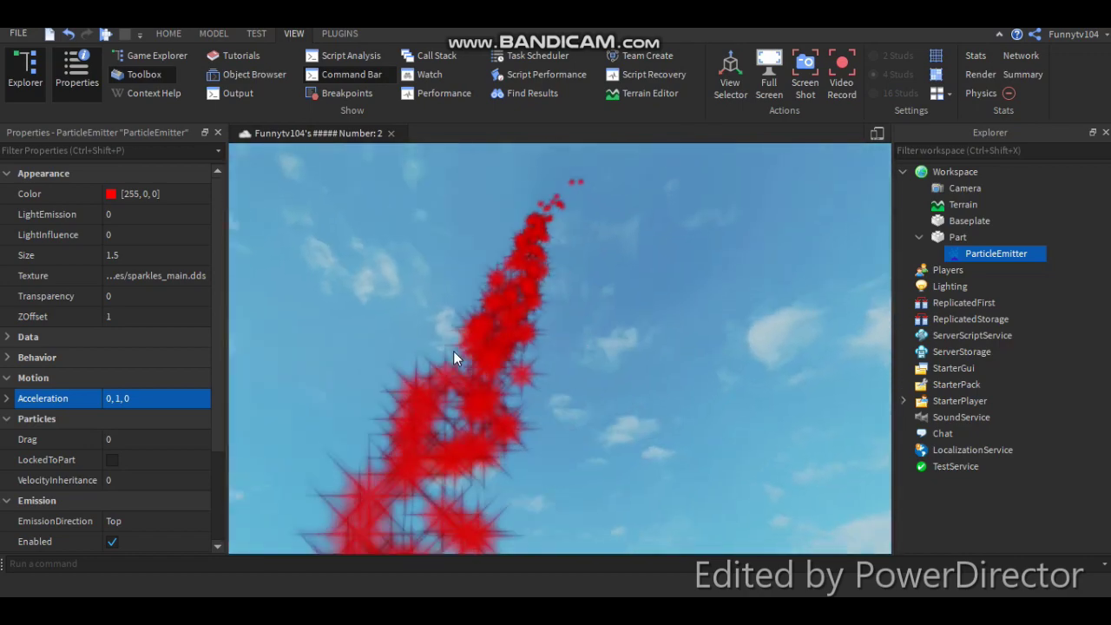
right_click_drag(605, 247, 604, 247)
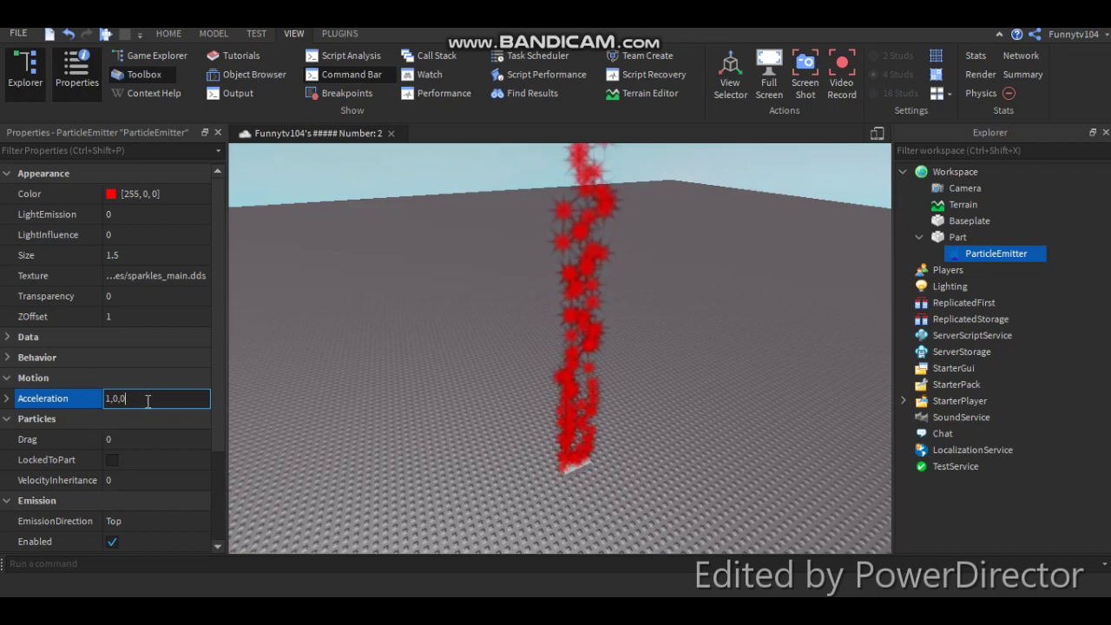
key("Return")
right_click_drag(712, 181, 644, 309)
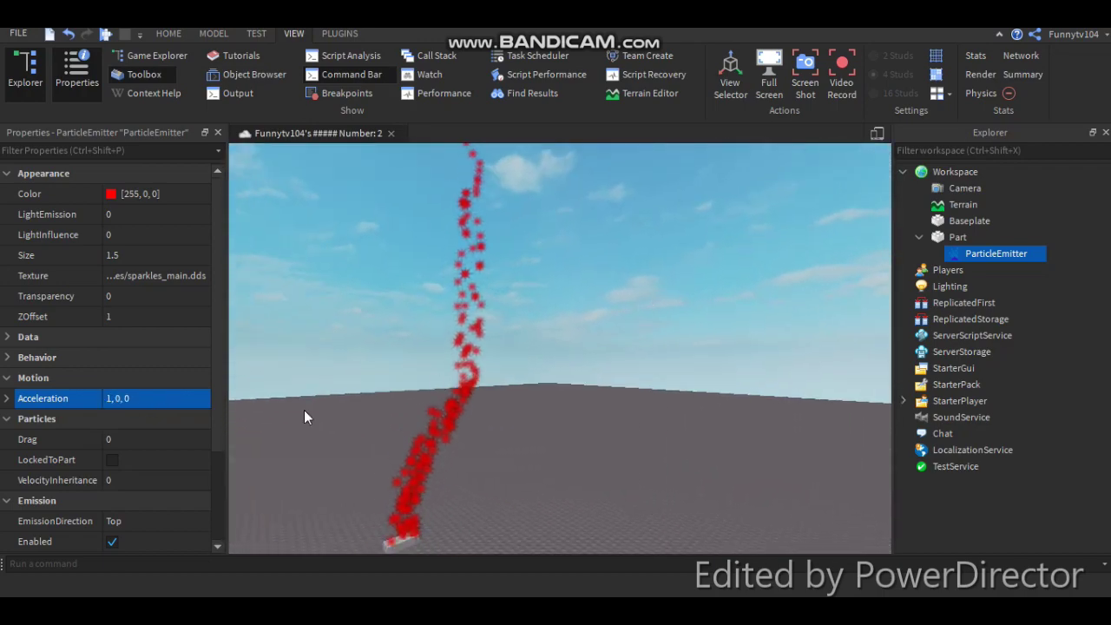
Set the ParticleEmitter's Drag to 5 and view the particles near the part
left_click(137, 439)
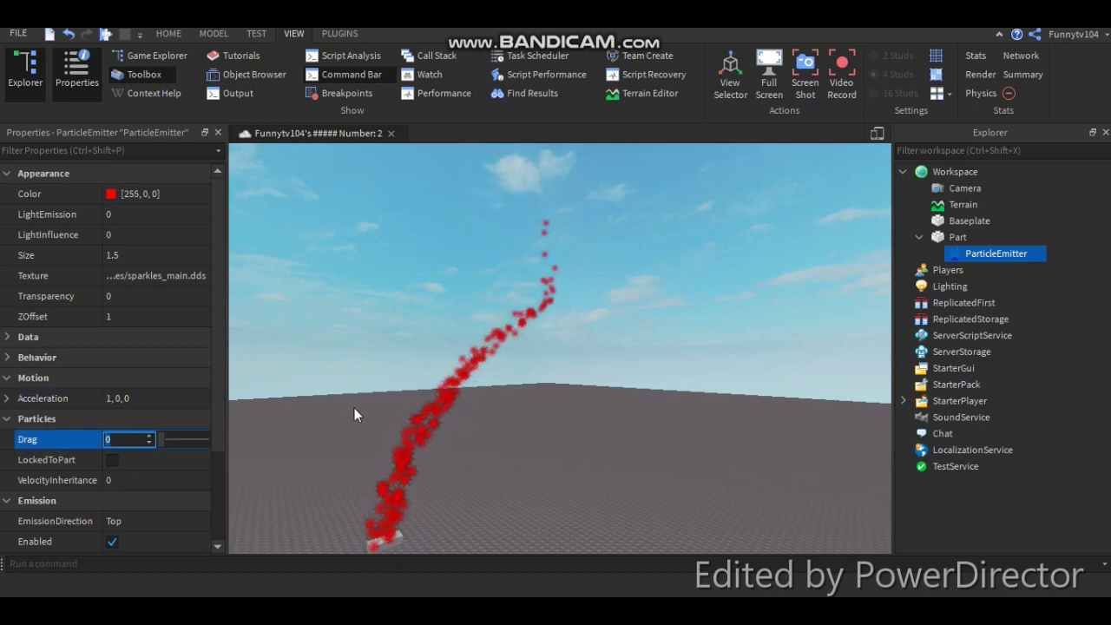
type("5")
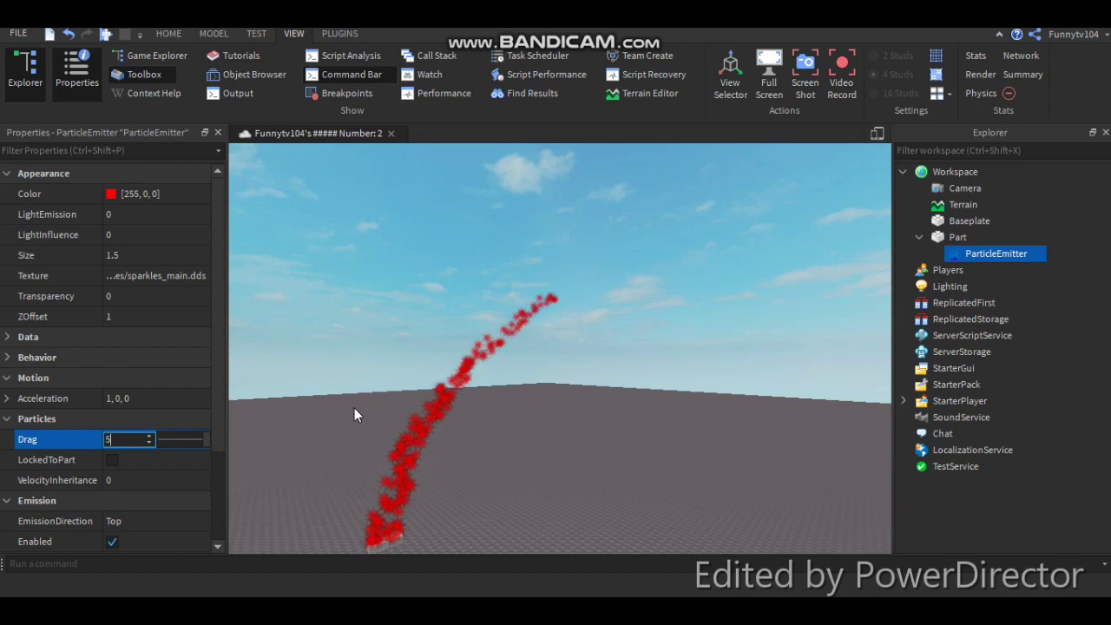
key("Return")
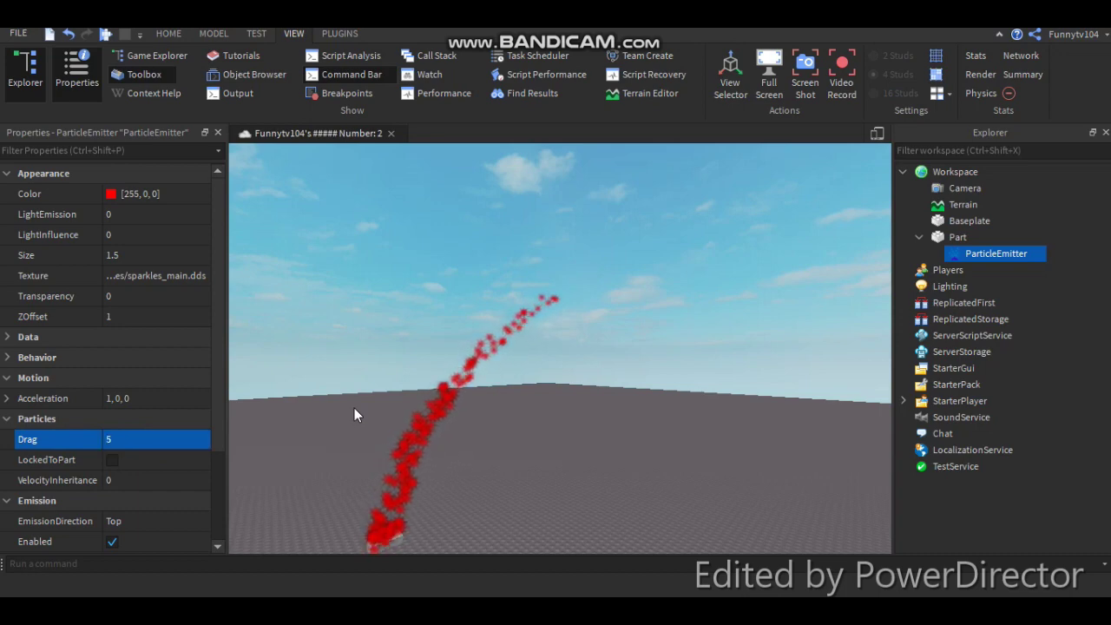
scroll(417, 451, "up", 2)
scroll(517, 484, "up", 3)
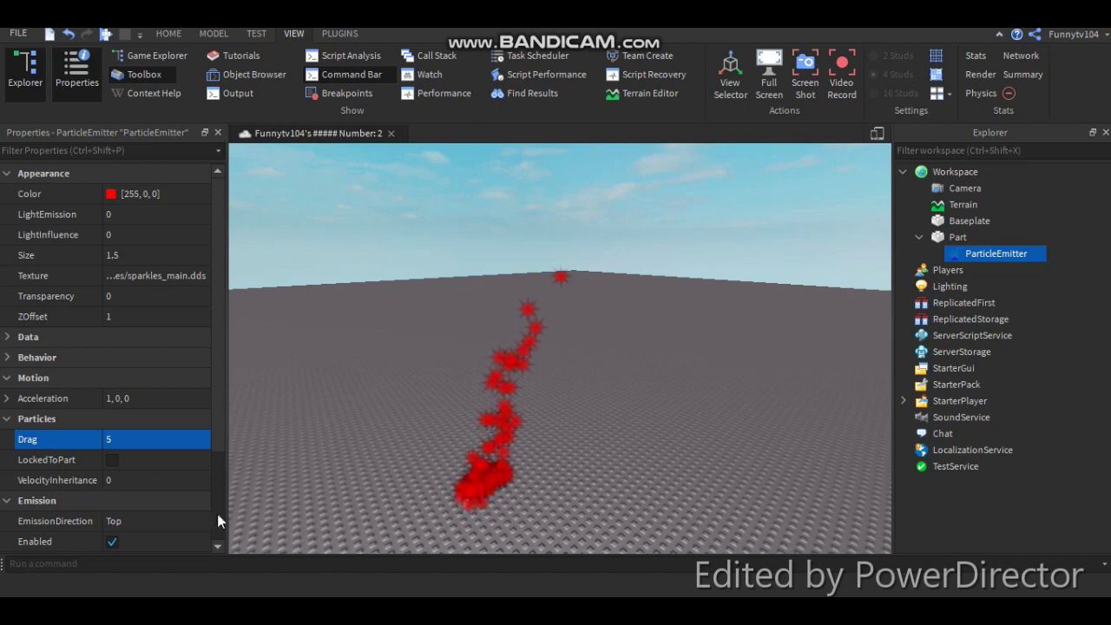
Set the ParticleEmitter's Drag to 1 and inspect the particles up close
left_click(183, 442)
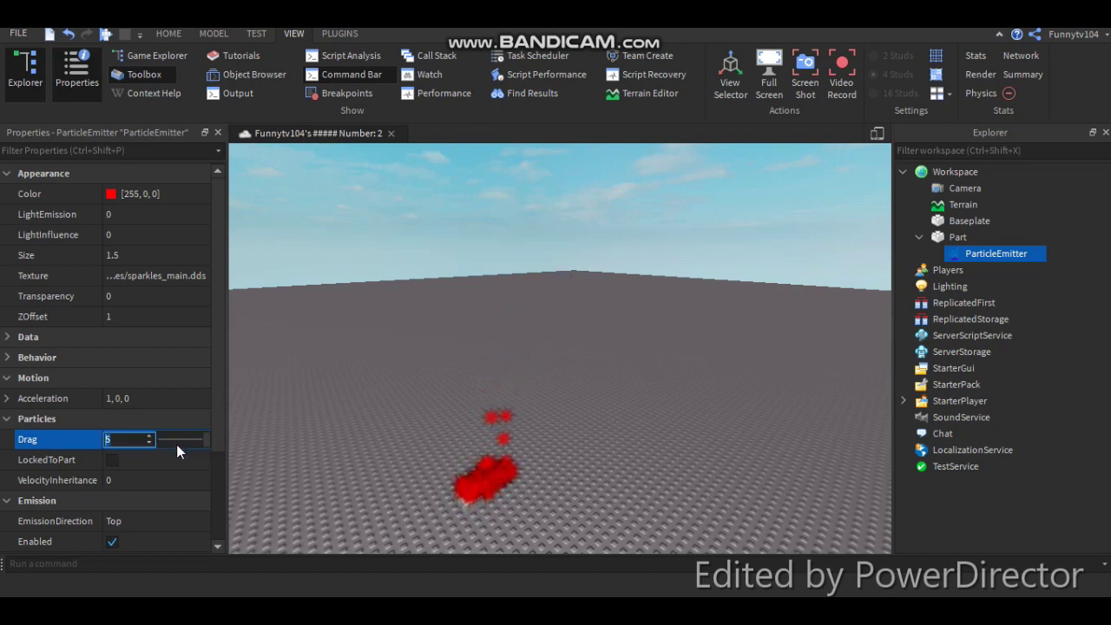
type("1")
key("Return")
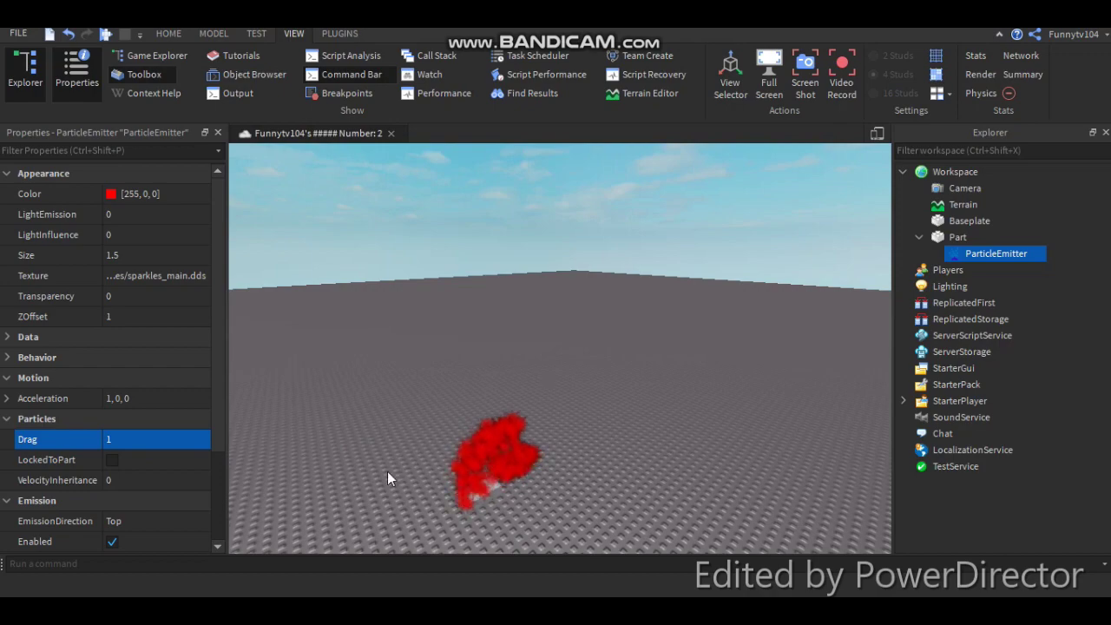
scroll(481, 447, "up", 2)
right_click_drag(480, 447, 481, 447)
scroll(481, 447, "up", 3)
scroll(481, 447, "down", 5)
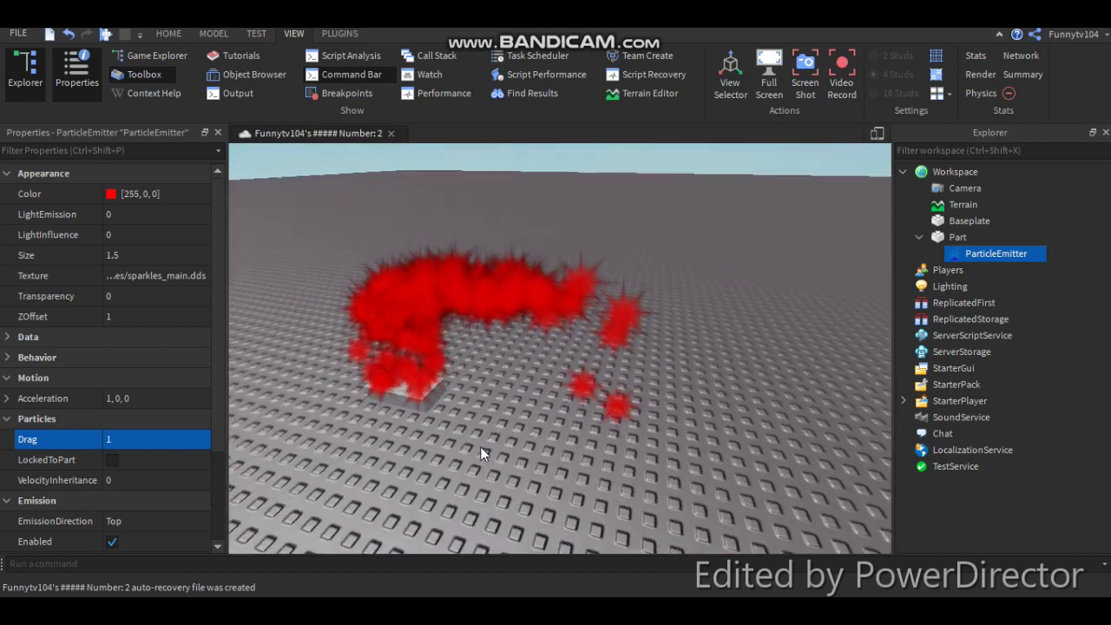
Select the part and turn it over with Rotate to redirect its particles
left_click(476, 395)
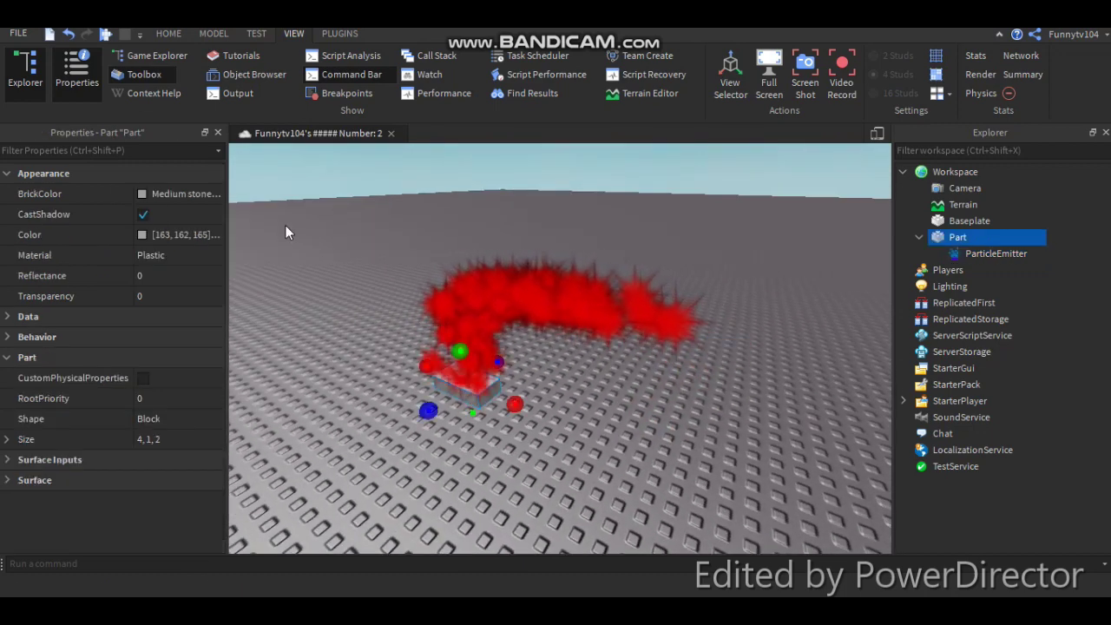
left_click(168, 34)
key("ctrl+4")
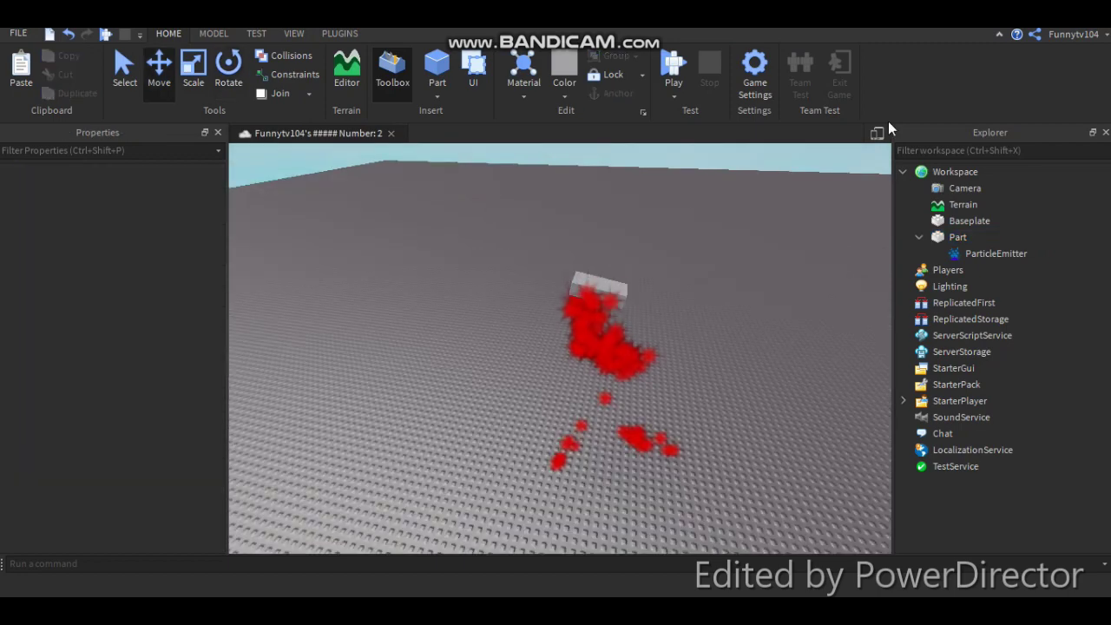
scroll(691, 211, "up", 3)
scroll(678, 219, "down", 5)
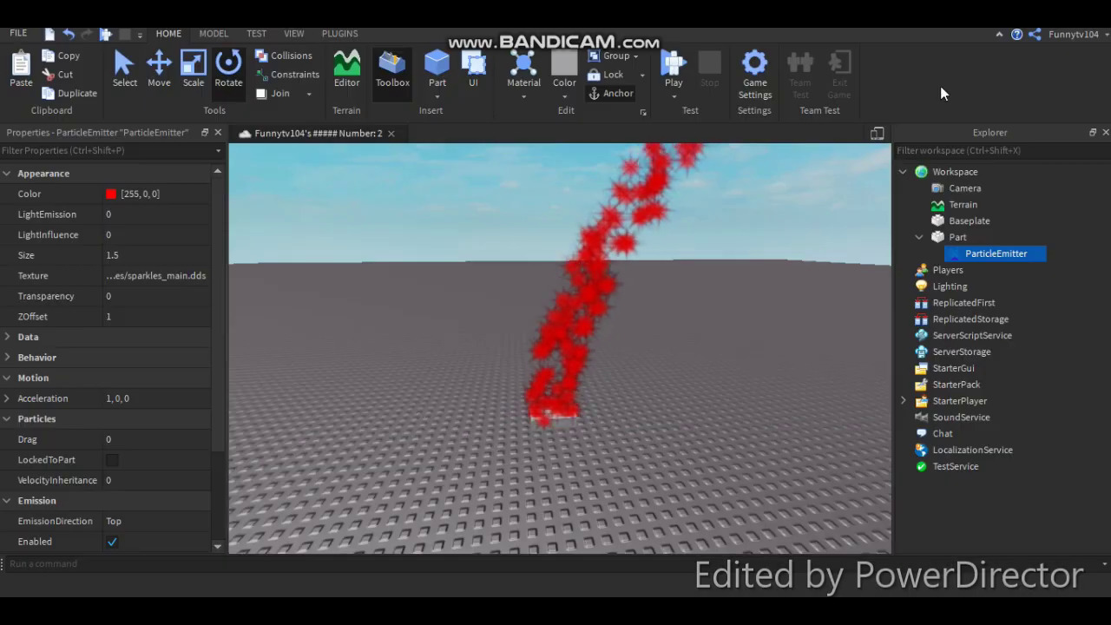
Enable LockedToPart on the ParticleEmitter, view the particle stream, and disable the option again
right_click_drag(405, 397, 430, 408)
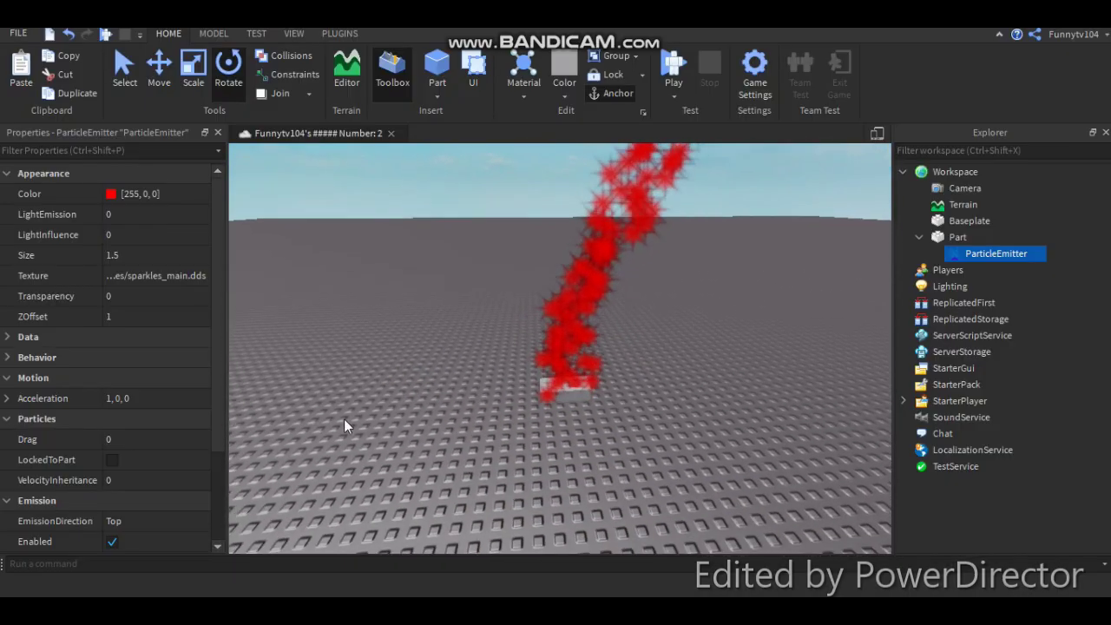
right_click_drag(358, 441, 359, 435)
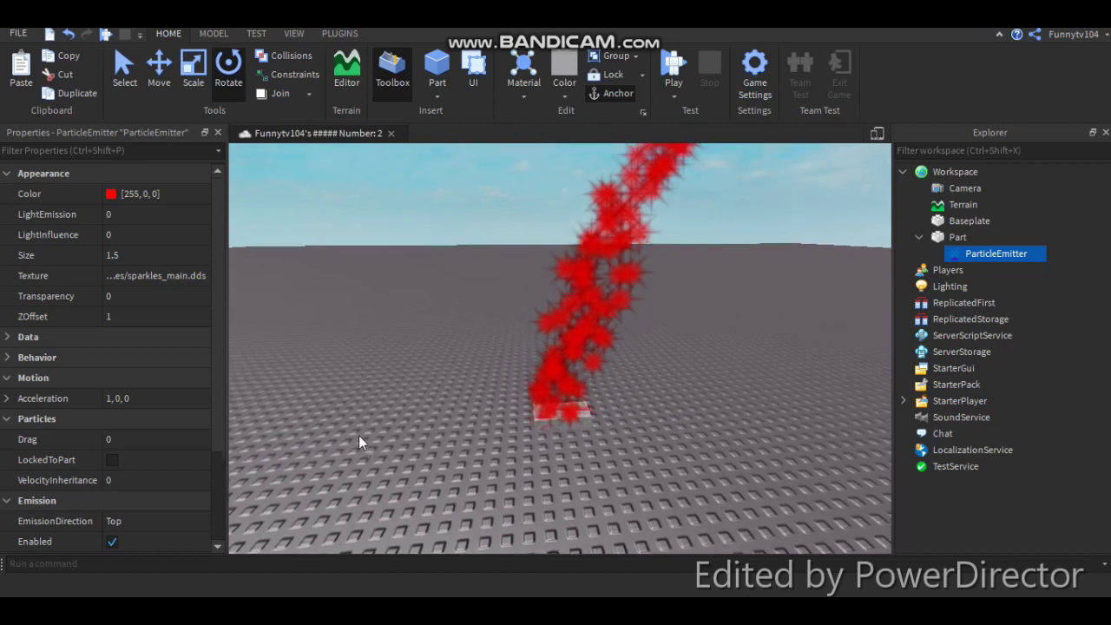
left_click(113, 459)
right_click_drag(453, 331, 453, 331)
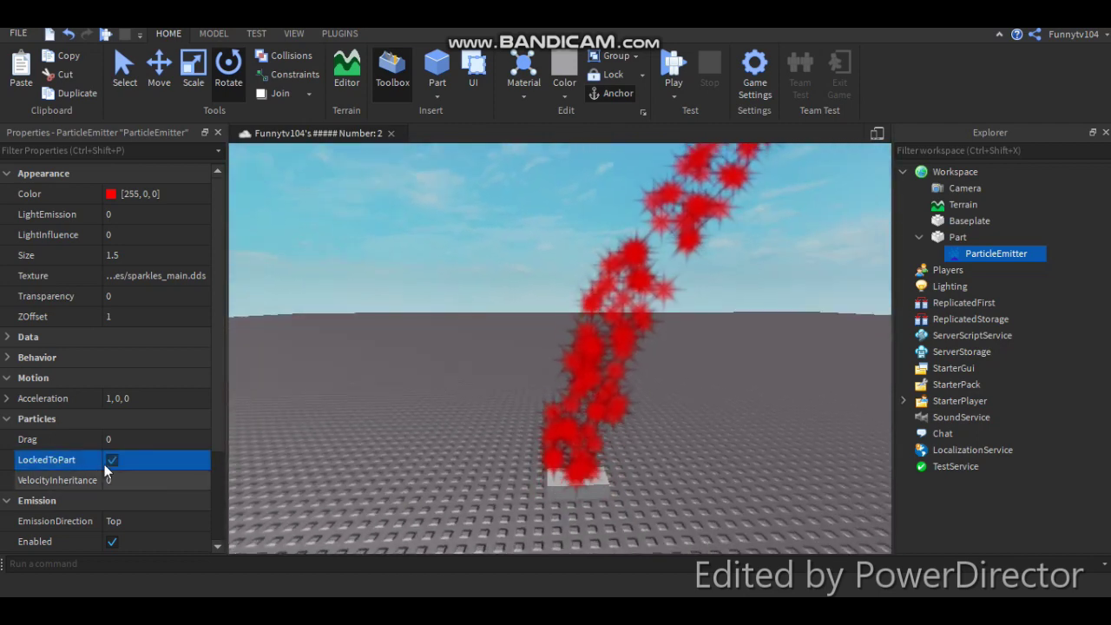
left_click(112, 459)
right_click_drag(303, 449, 303, 448)
Try a VelocityInheritance of 1 on the ParticleEmitter and set it back to 0
left_click(160, 482)
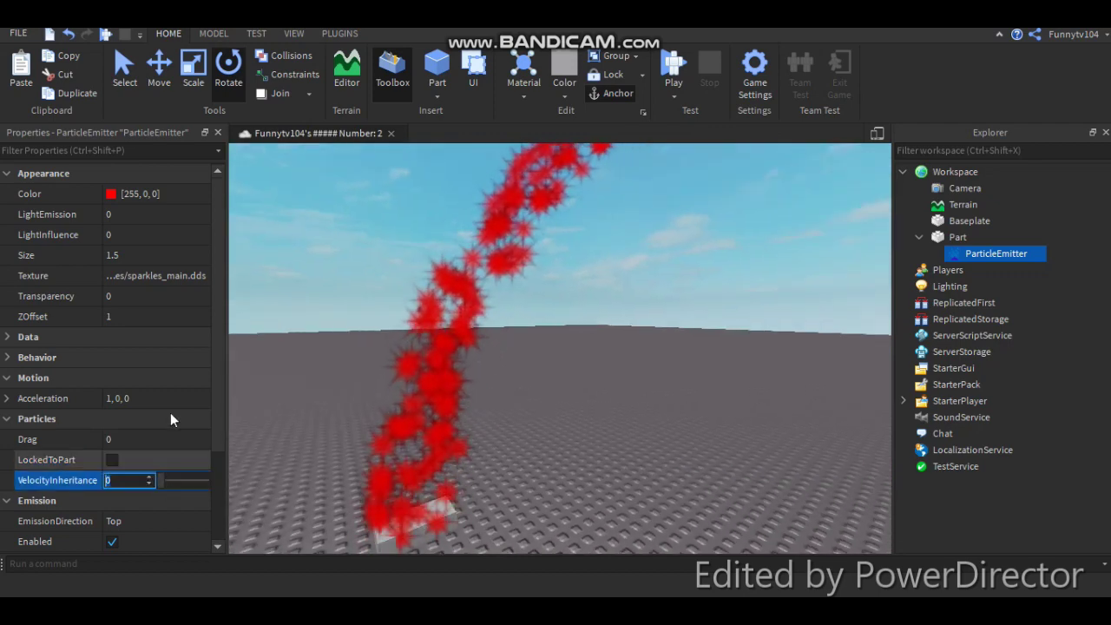
type("1")
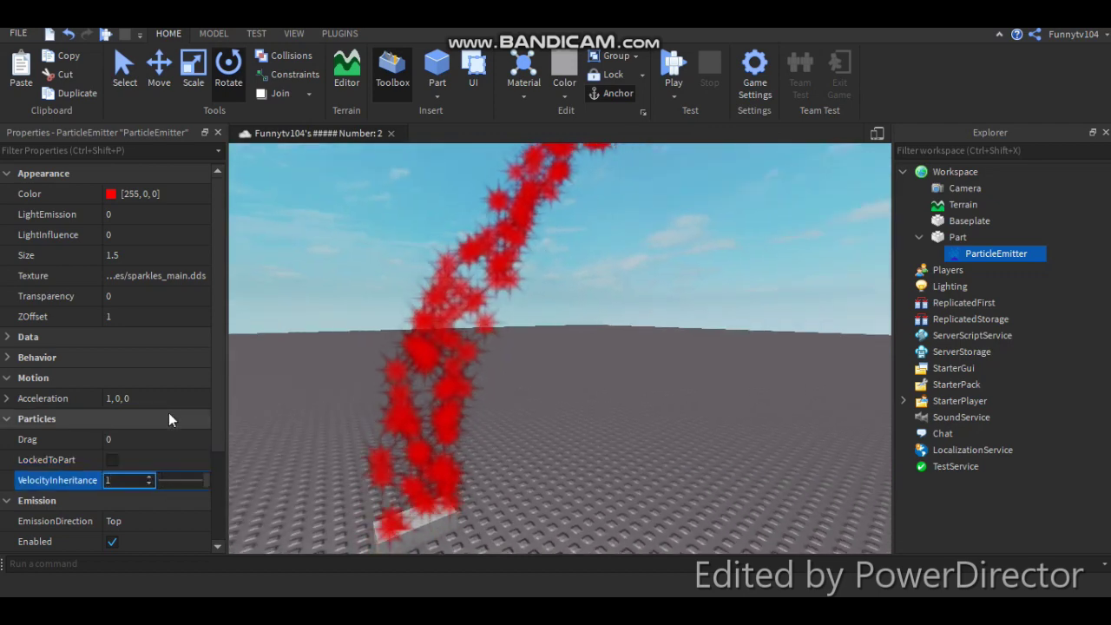
key("Return")
right_click_drag(599, 261, 599, 264)
left_click(136, 480)
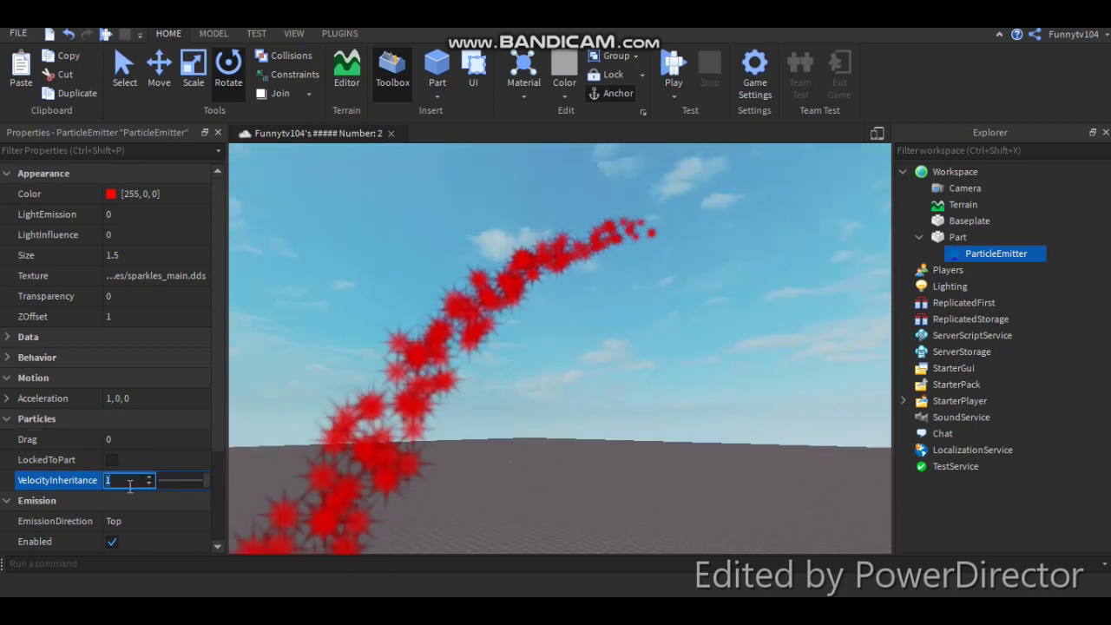
type("0")
key("Return")
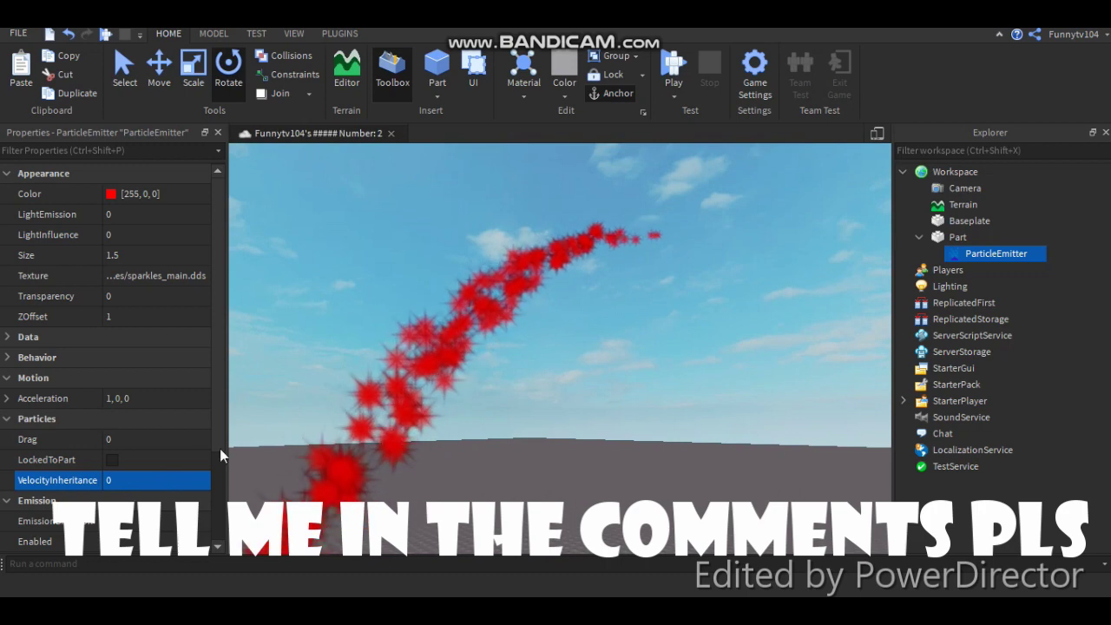
Set the ParticleEmitter's EmissionDirection to Back
scroll(98, 375, "down", 3)
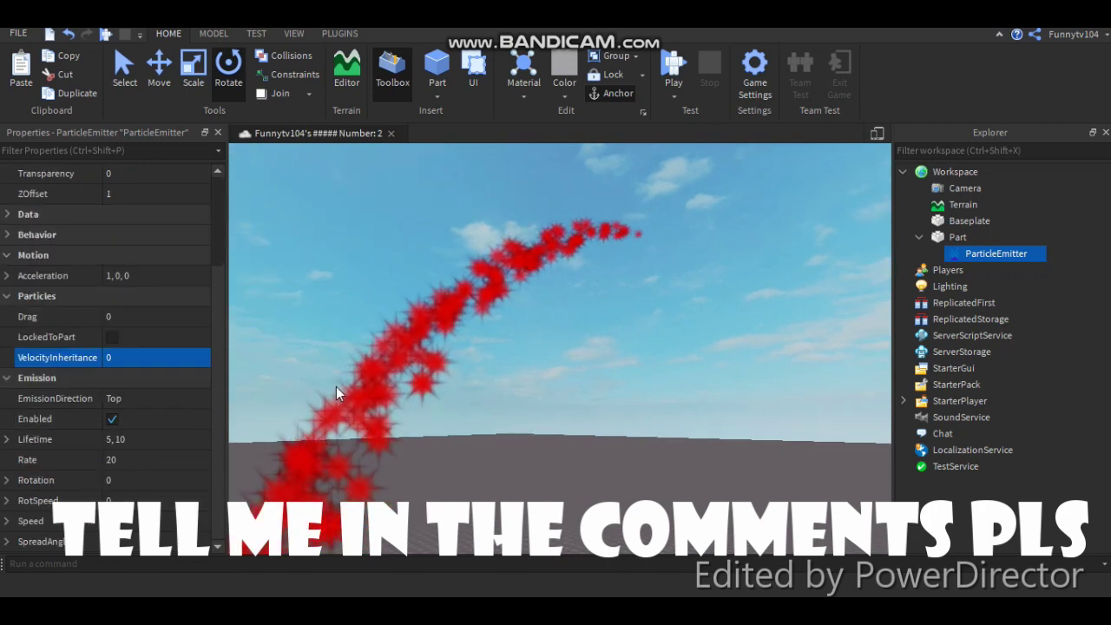
left_click(118, 399)
right_click_drag(433, 367, 422, 366)
left_click(167, 397)
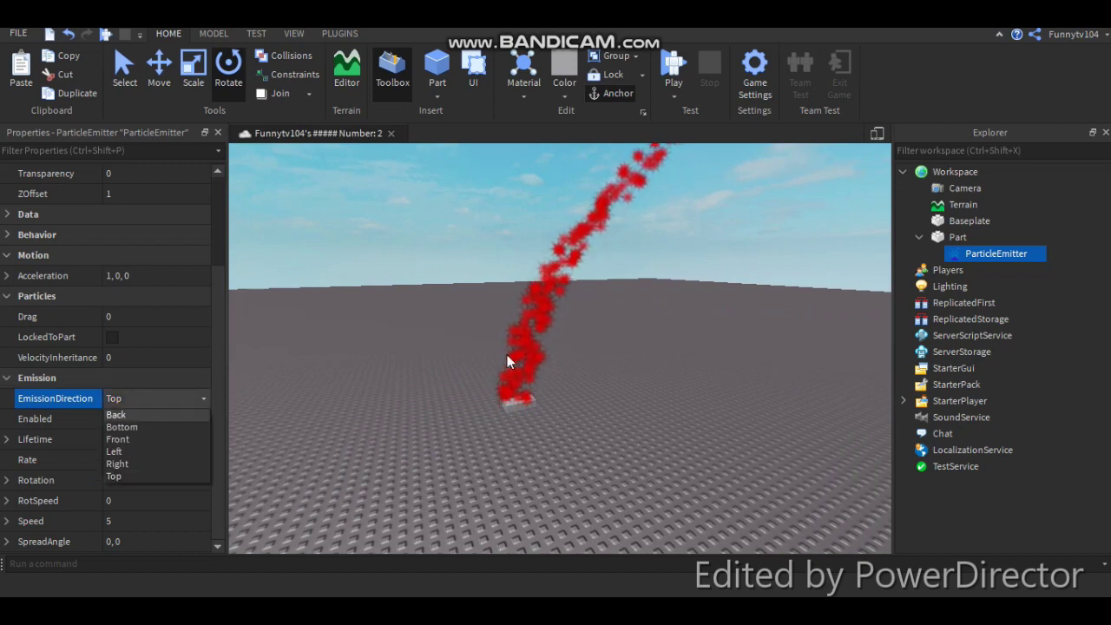
left_click(127, 414)
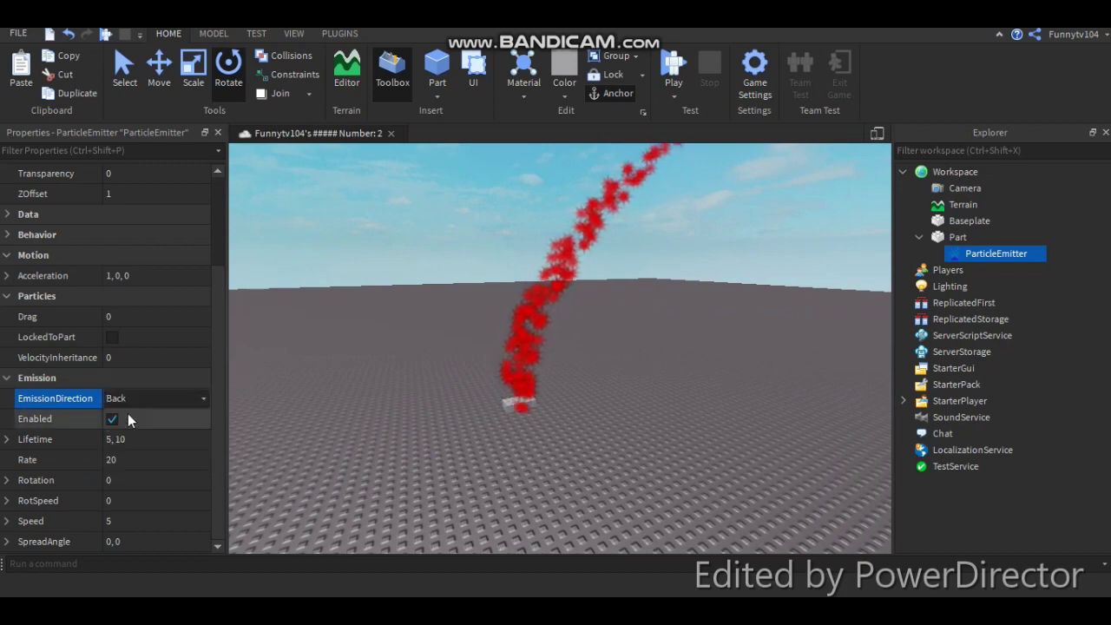
View the particle stream emitted backwards and try Right as the ParticleEmitter's EmissionDirection
right_click_drag(593, 436, 594, 435)
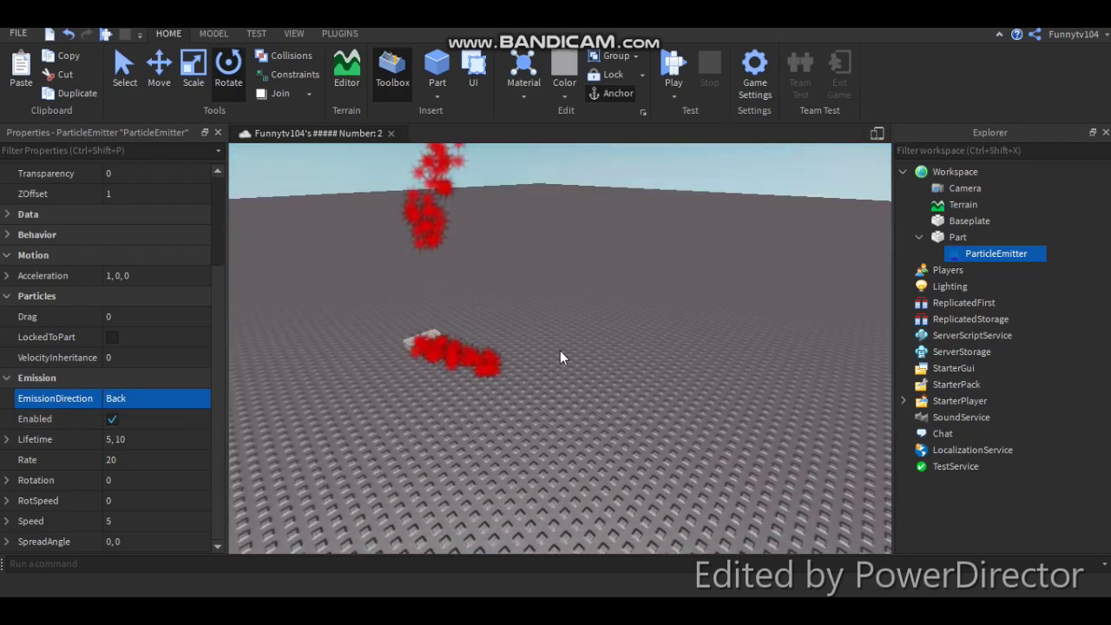
right_click_drag(599, 374, 597, 375)
scroll(599, 374, "down", 5)
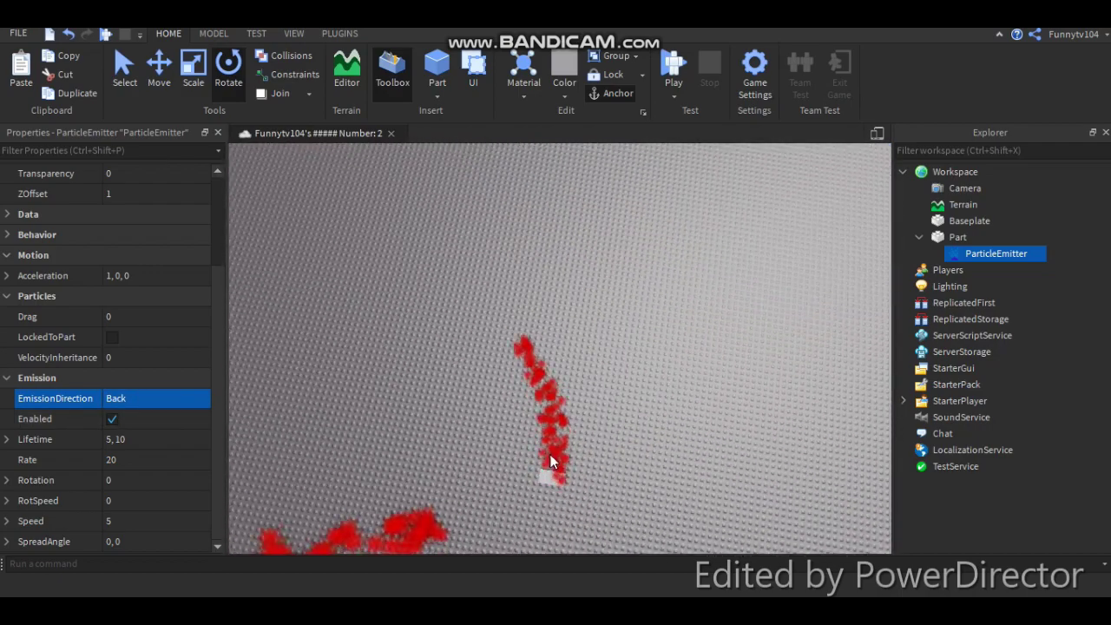
right_click(574, 429)
left_click(487, 315)
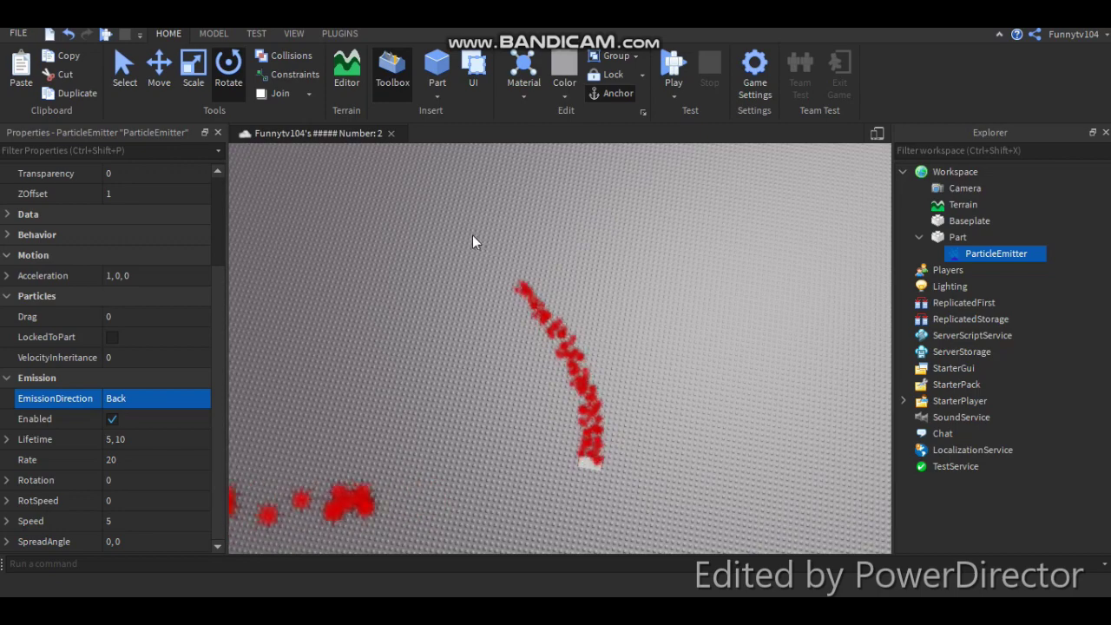
right_click_drag(620, 263, 572, 252)
left_click(157, 396)
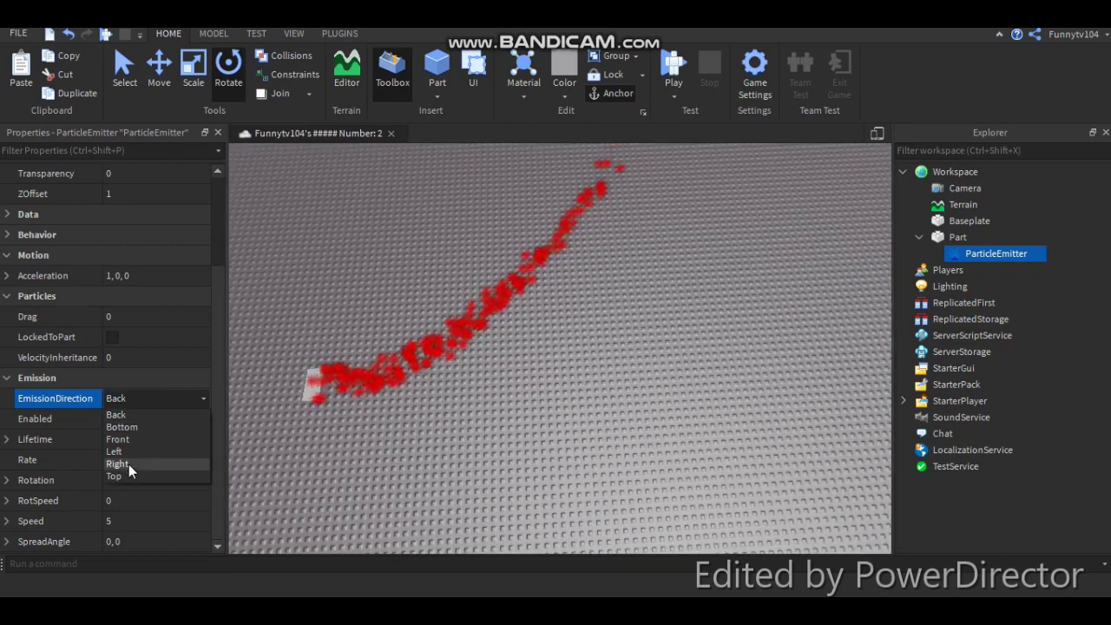
left_click(129, 451)
right_click_drag(450, 324, 449, 324)
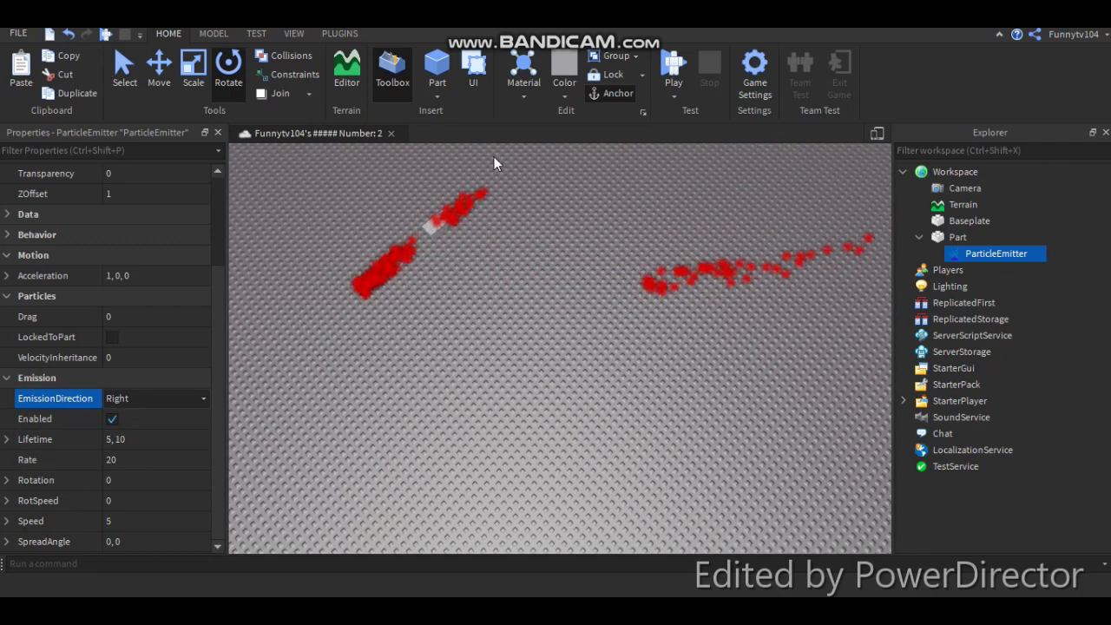
Try Front and then Bottom as the ParticleEmitter's EmissionDirection
left_click(155, 392)
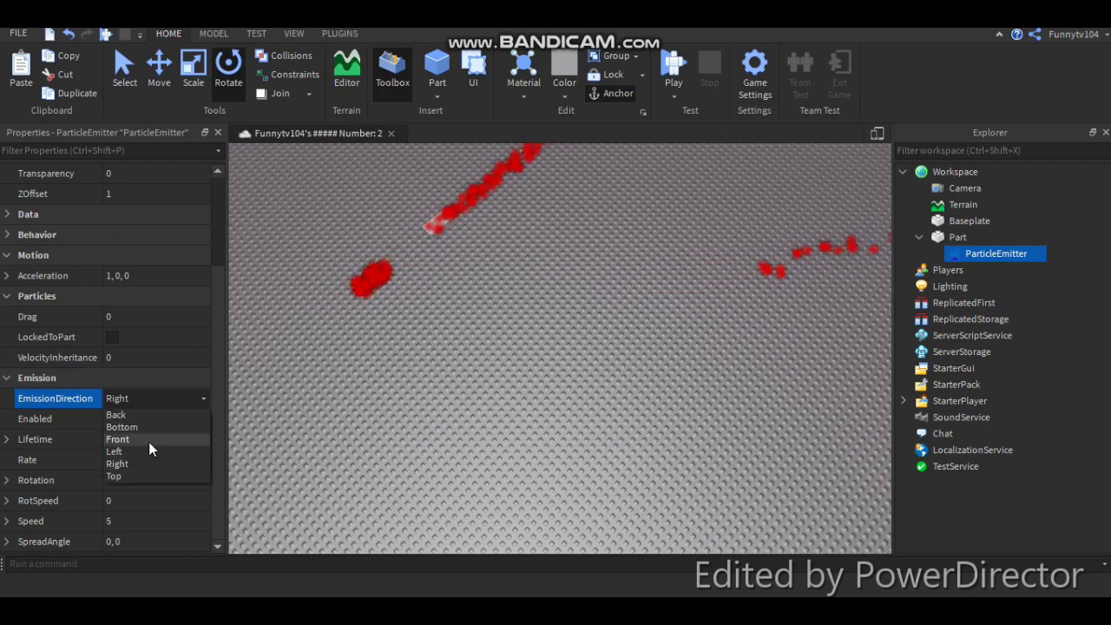
left_click(148, 438)
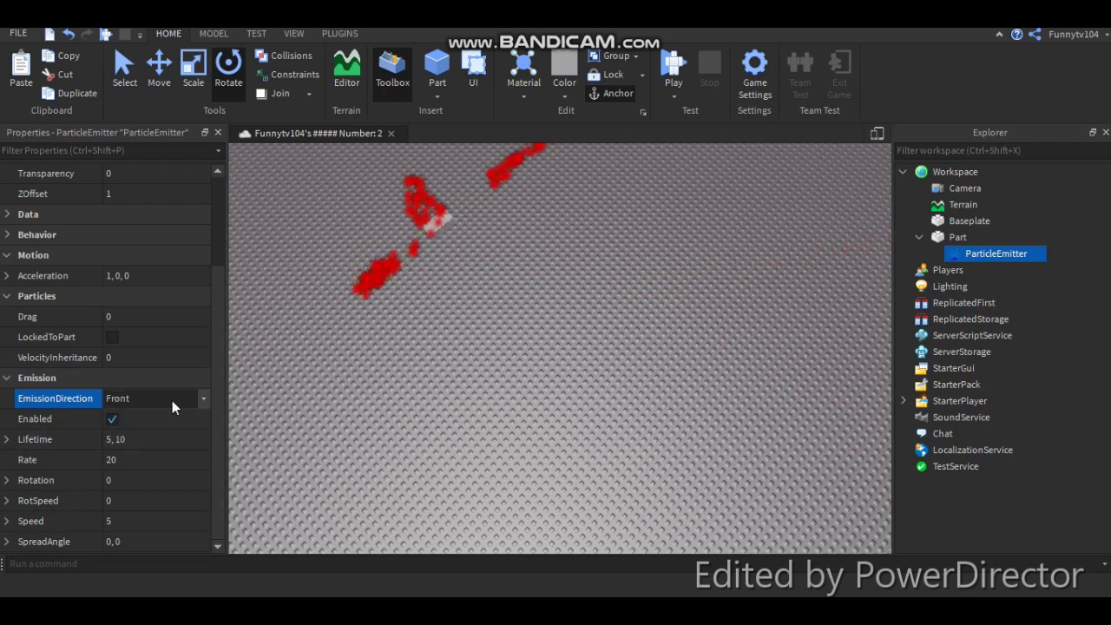
left_click(172, 404)
left_click(139, 426)
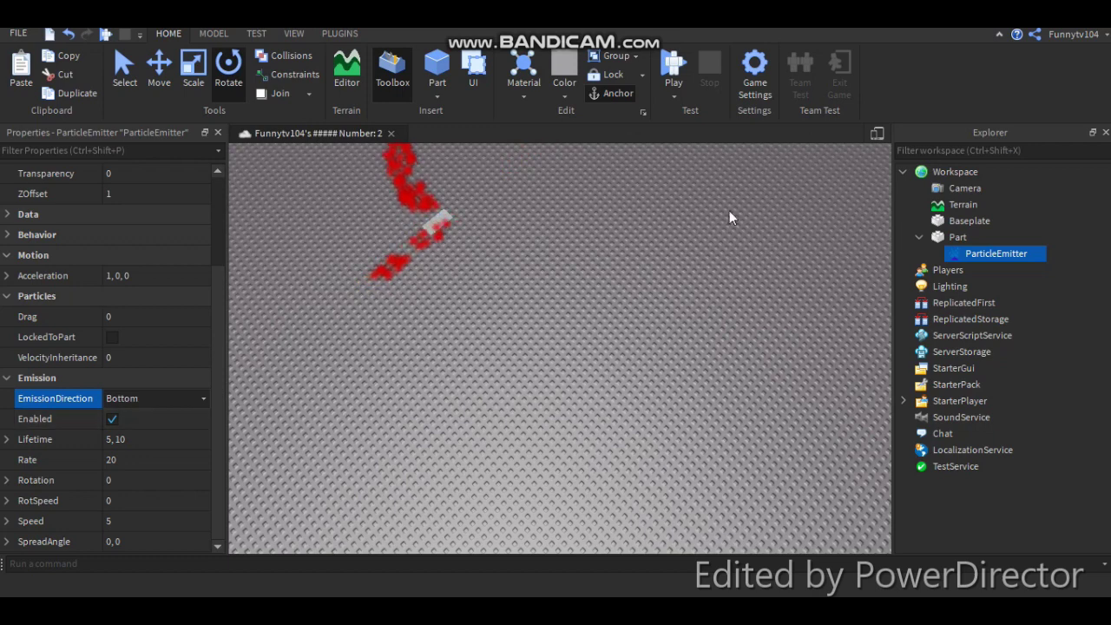
Set the ParticleEmitter's EmissionDirection to Top and select the part
left_click(164, 402)
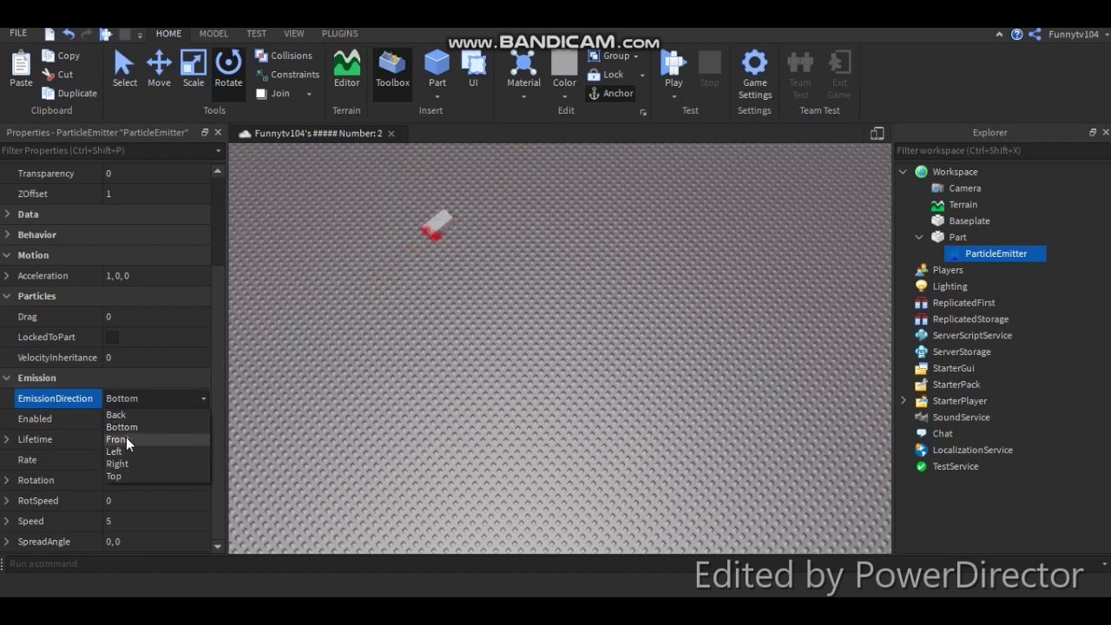
left_click(120, 476)
right_click_drag(446, 305, 452, 345)
left_click(541, 265)
left_click(473, 374)
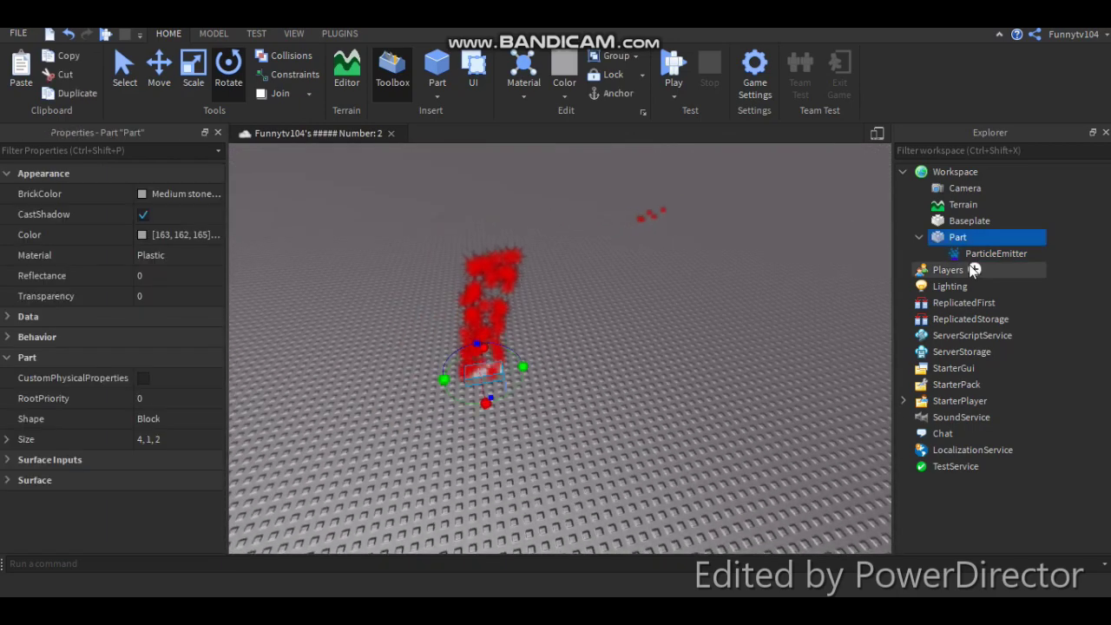
Select the ParticleEmitter, disable it, watch its remaining particles drift away, and enable it again
left_click(974, 255)
scroll(80, 423, "down", 3)
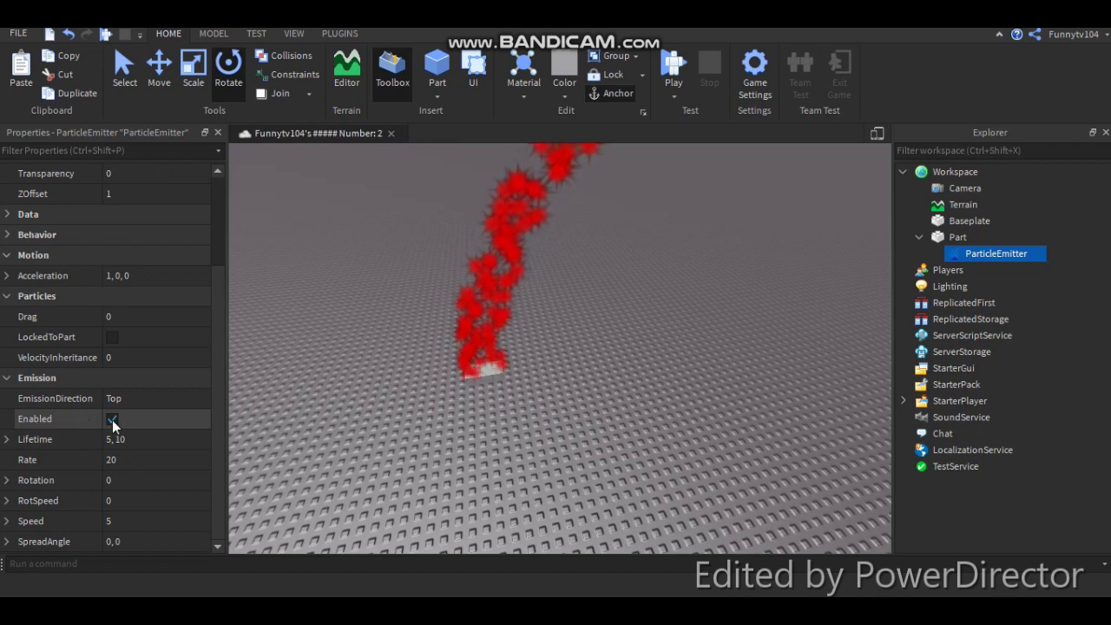
right_click_drag(273, 409, 273, 409)
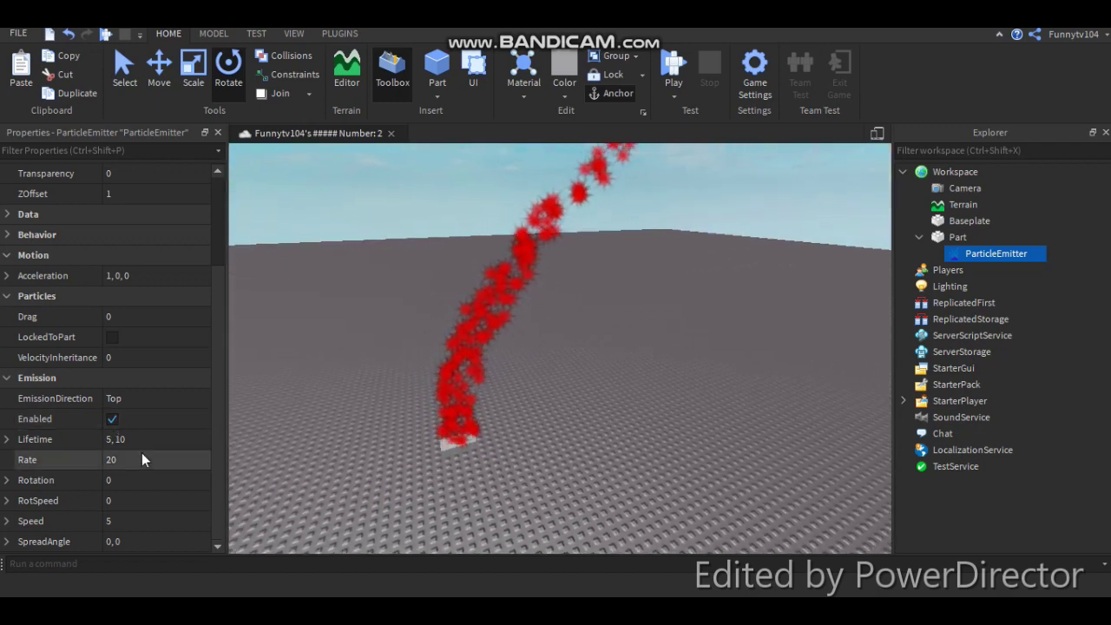
left_click(108, 417)
right_click_drag(392, 420, 391, 420)
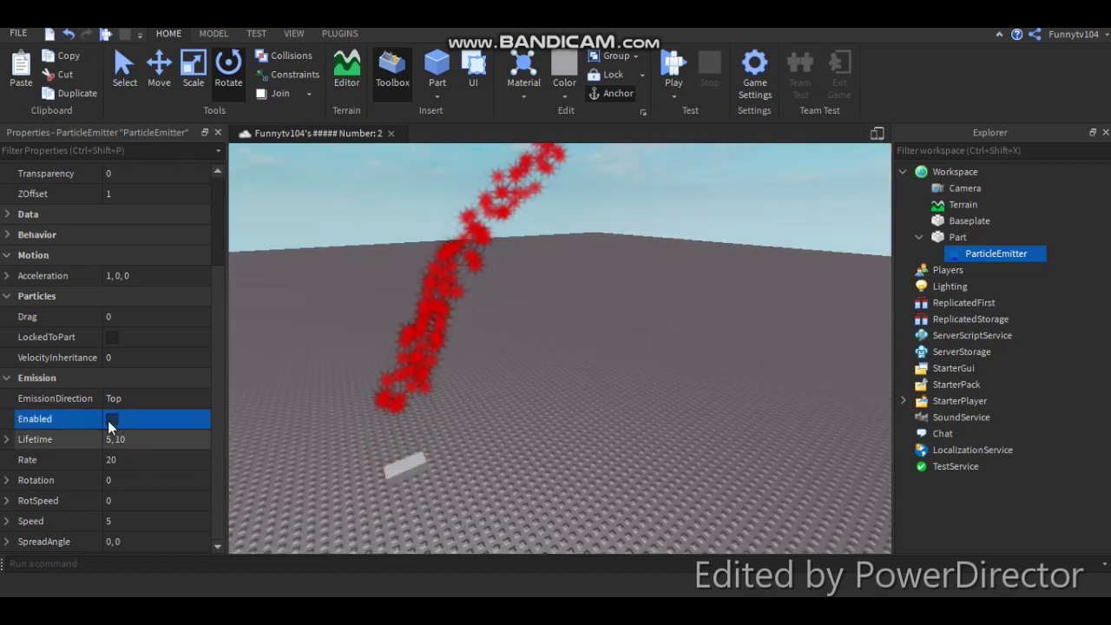
right_click_drag(598, 180, 598, 181)
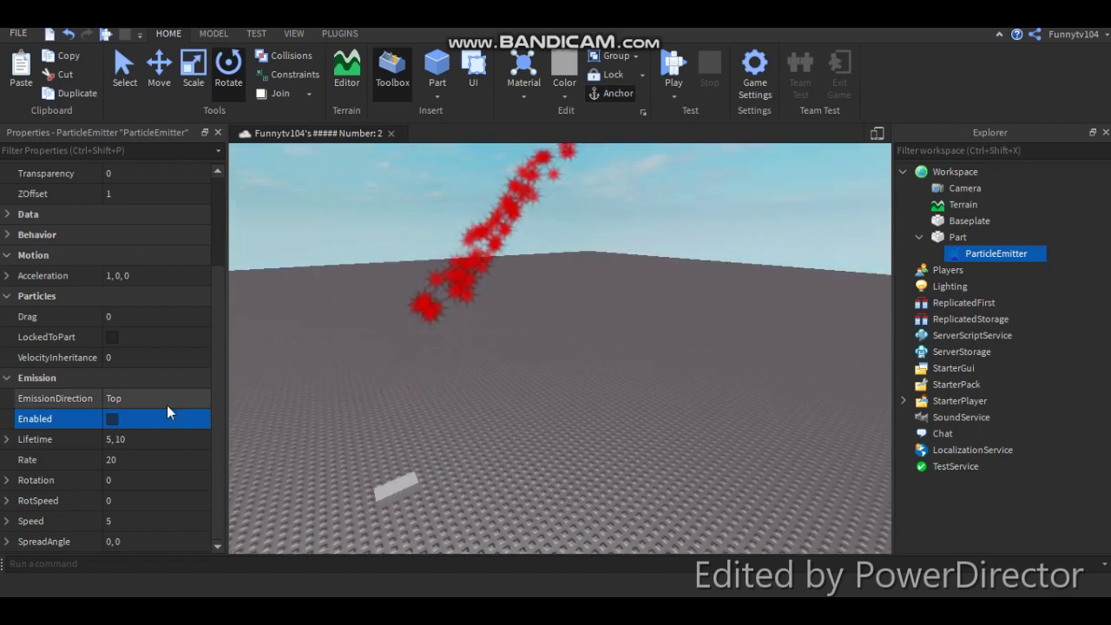
right_click_drag(340, 394, 340, 394)
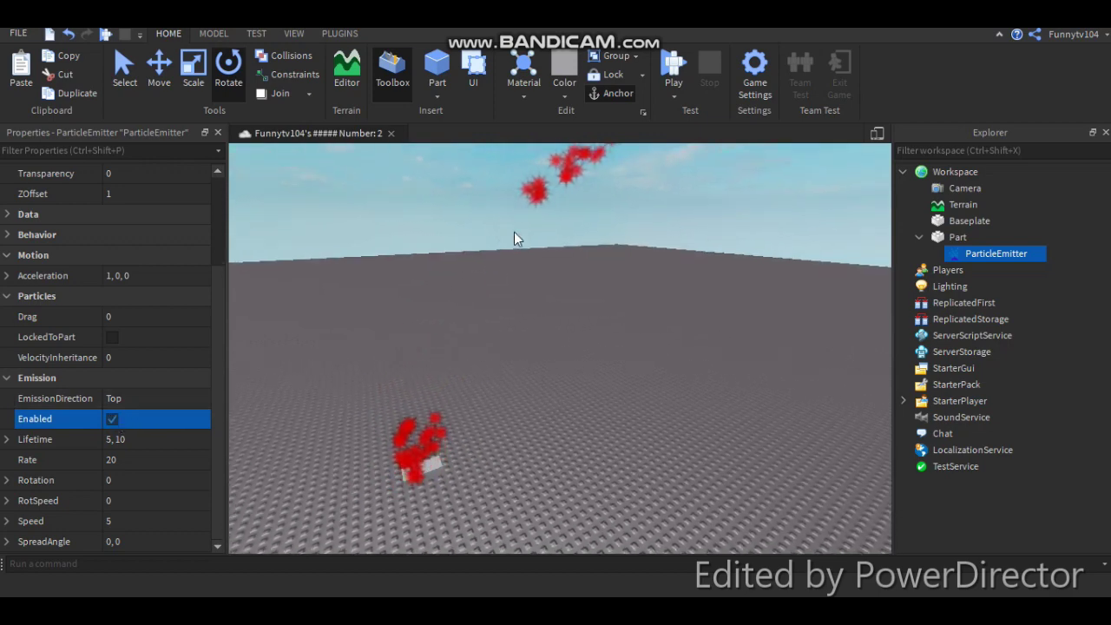
right_click_drag(508, 384, 485, 399)
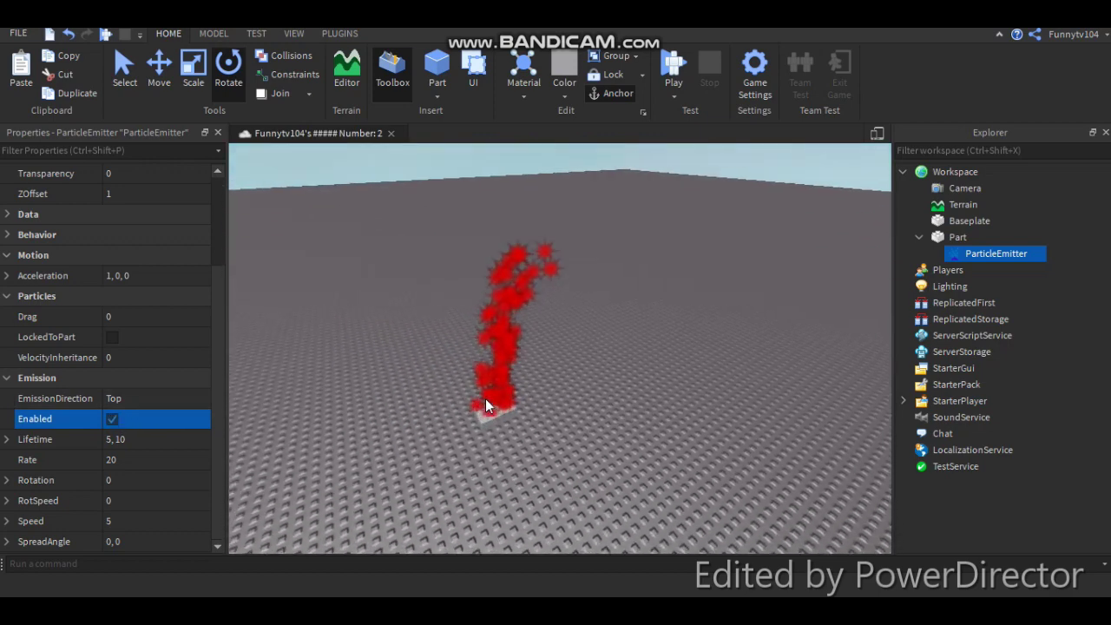
Try a Lifetime of 10, 20 on the ParticleEmitter and view the whole particle stream
left_click(116, 440)
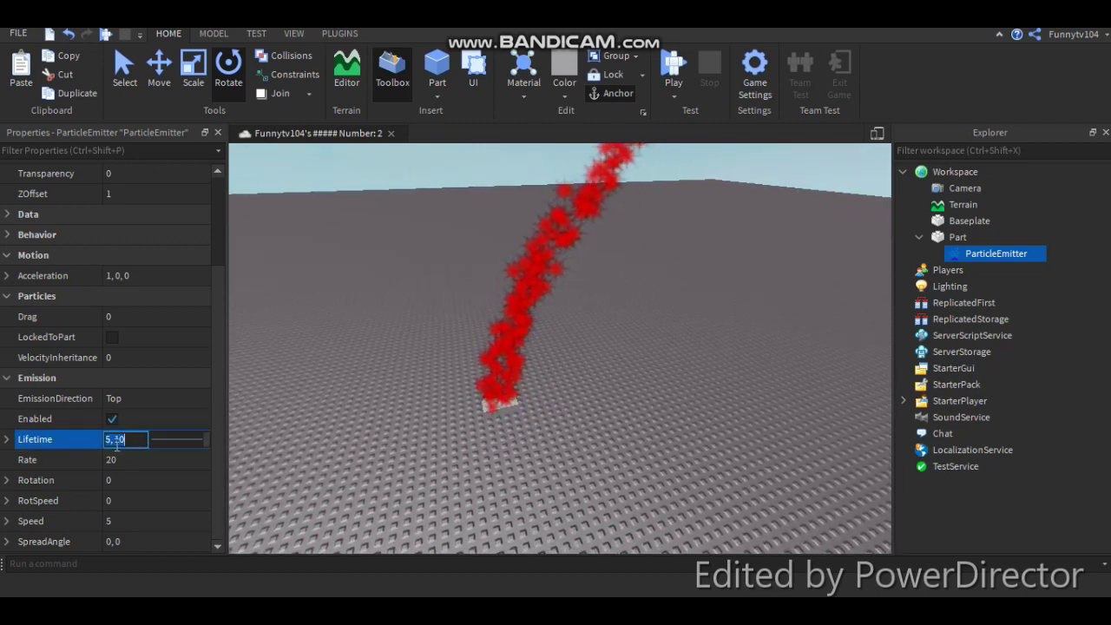
type("1")
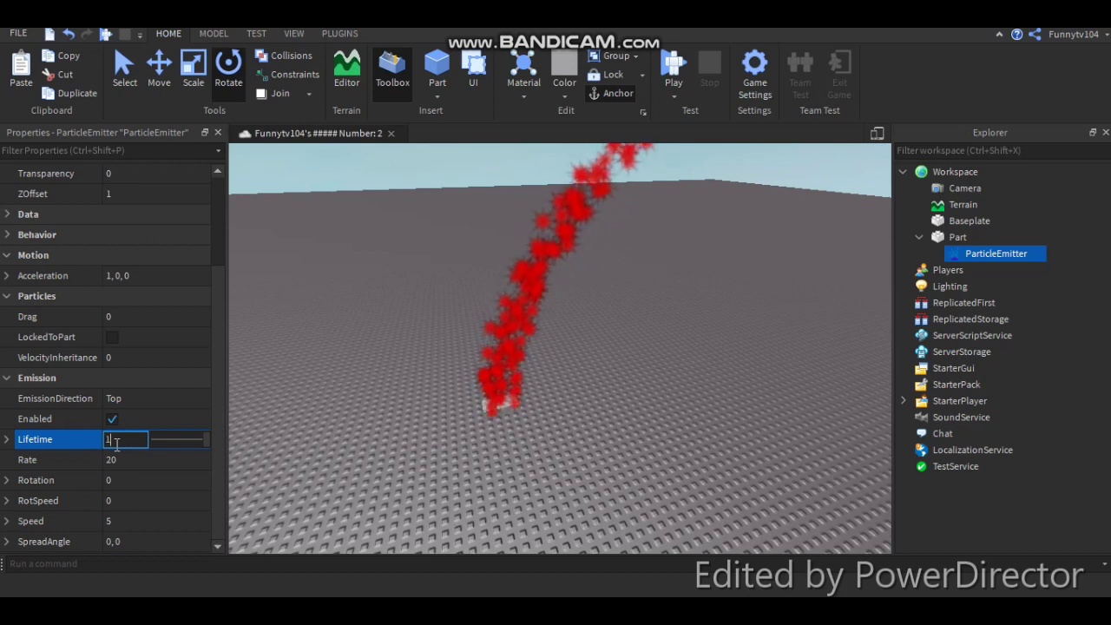
type("0")
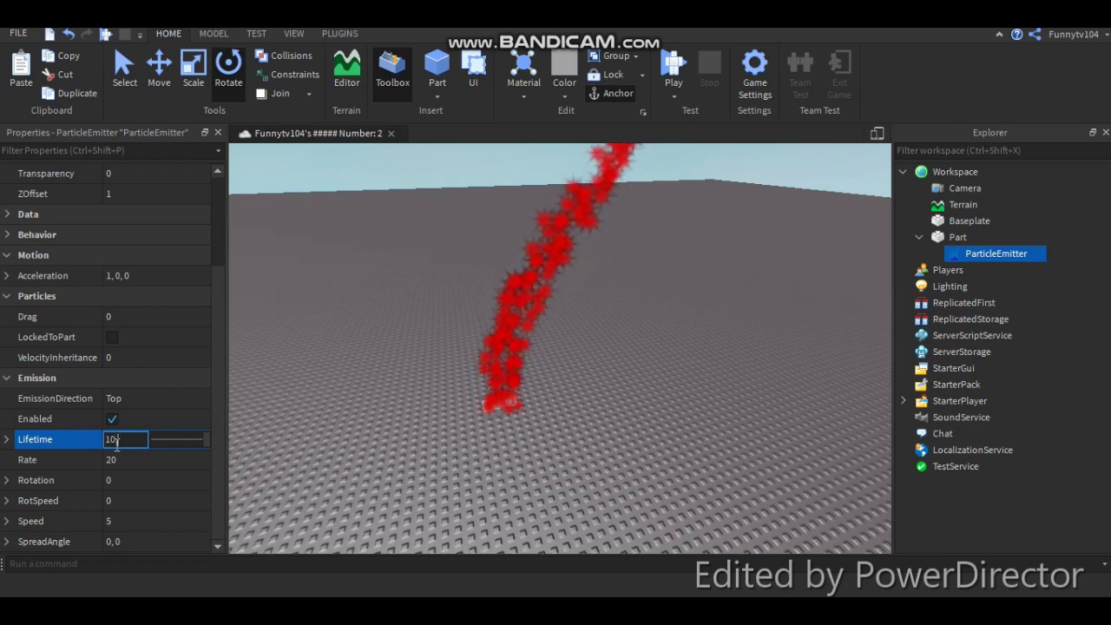
type(", 20")
key("Return")
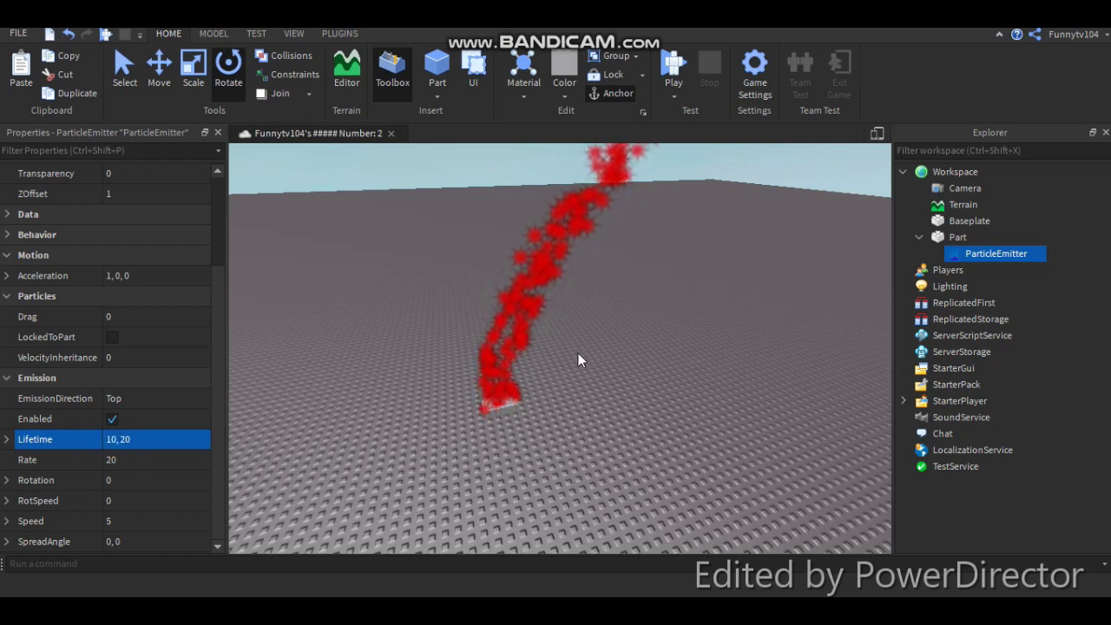
right_click_drag(577, 353, 577, 352)
scroll(577, 352, "down", 4)
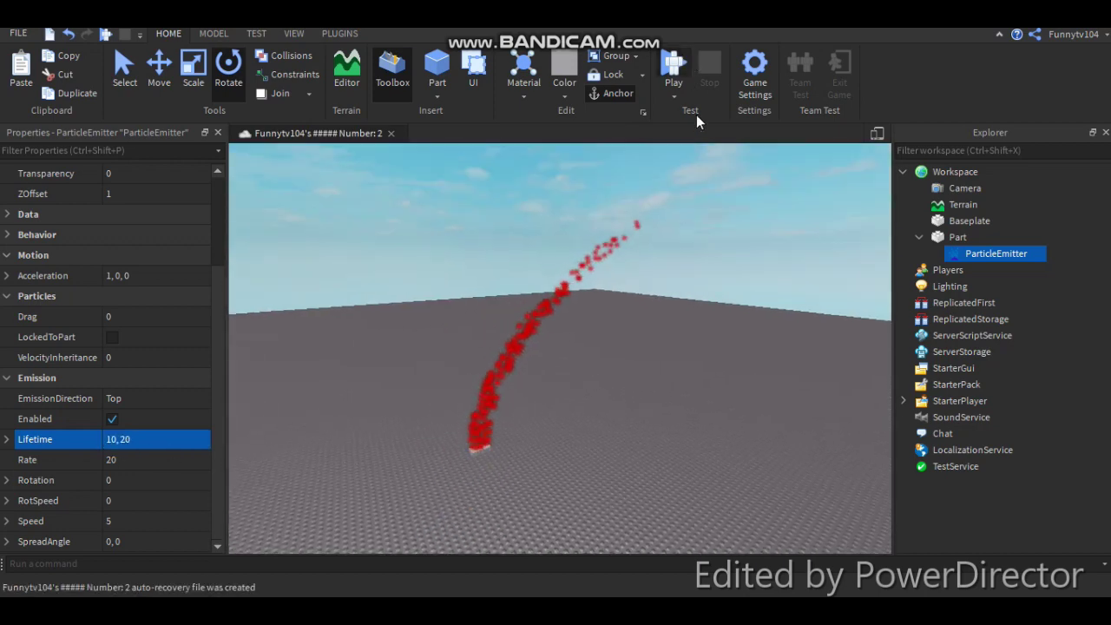
Run a playtest, move the character around to view the part's particle stream, and stop the test
key("F5")
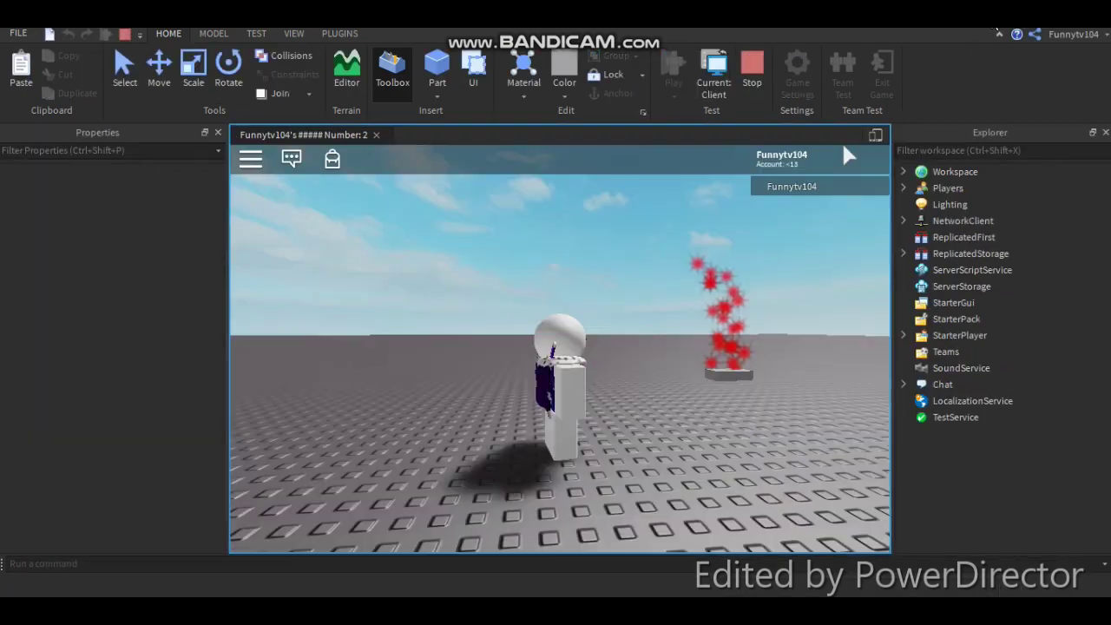
key("d")
right_click_drag(651, 316, 654, 175)
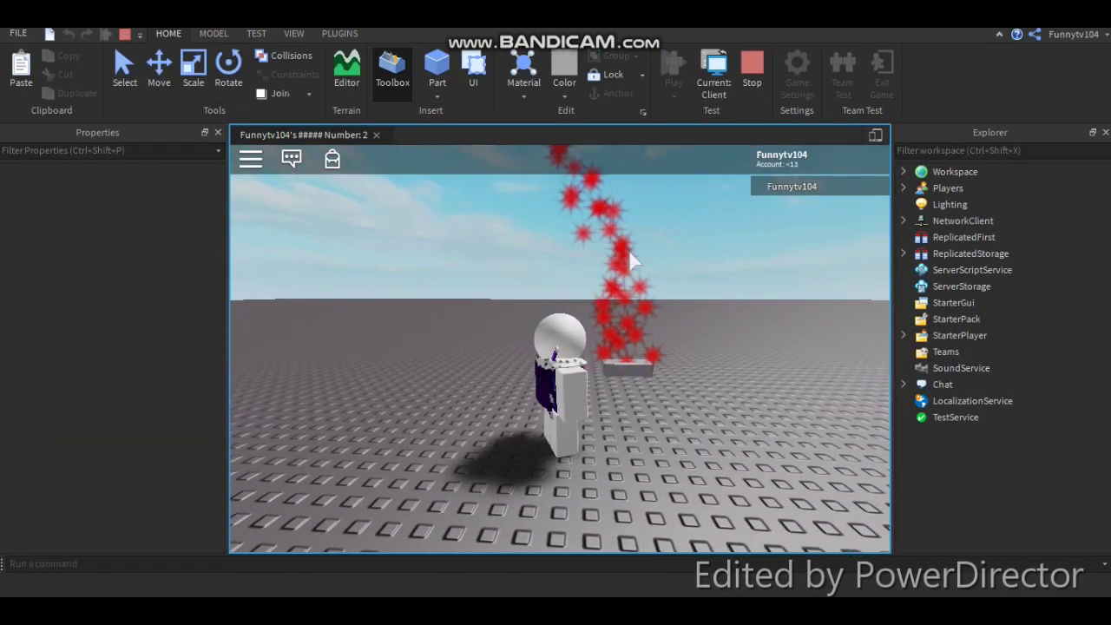
key("s")
right_click_drag(628, 249, 683, 190)
key("a")
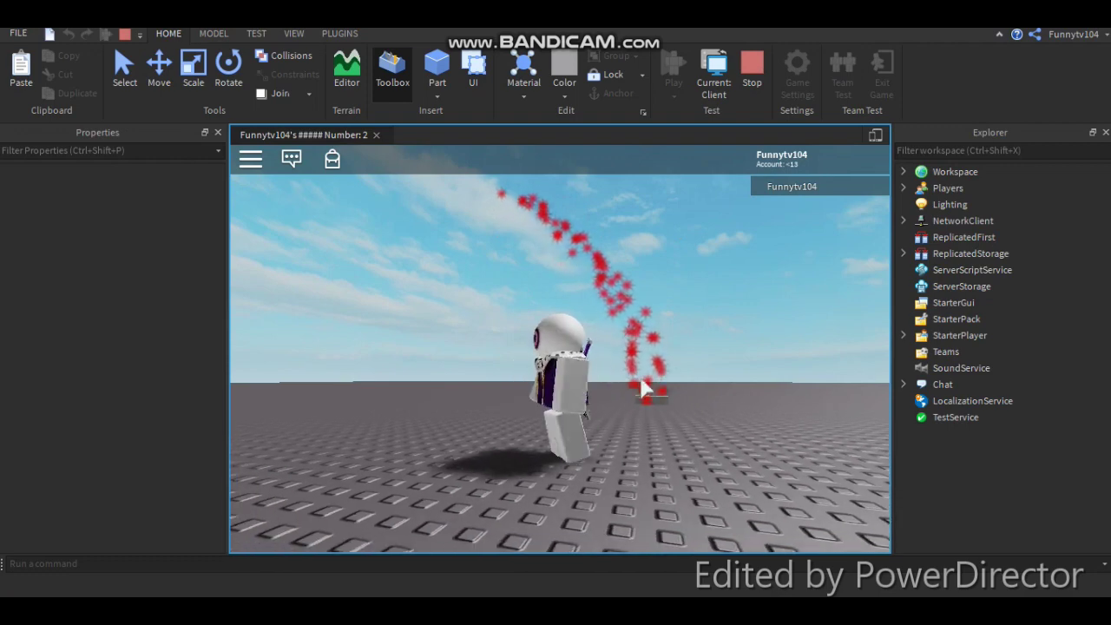
right_click_drag(655, 374, 651, 348)
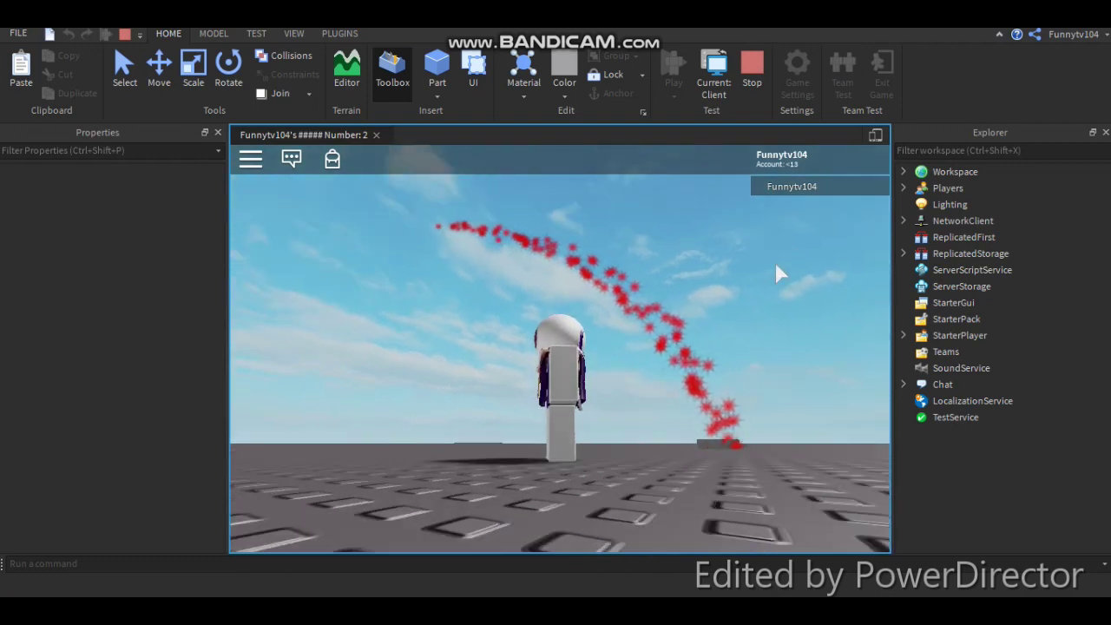
left_click(753, 80)
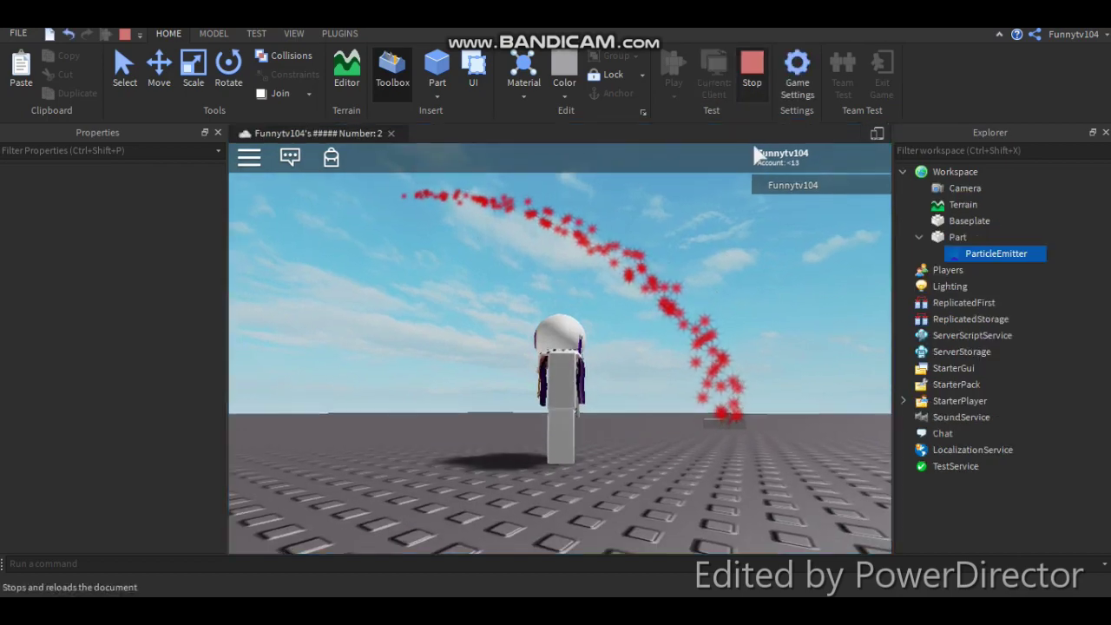
Reselect the part's ParticleEmitter and set its Lifetime to 5, 10
right_click_drag(341, 385, 329, 397)
scroll(538, 334, "up", 4)
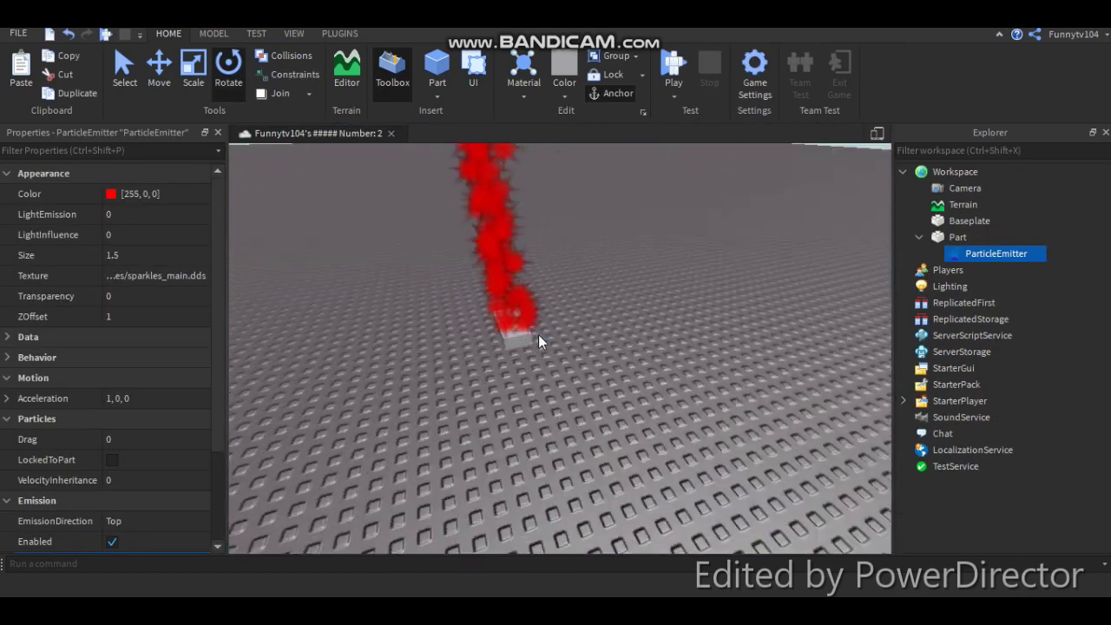
right_click_drag(538, 334, 558, 347)
left_click(558, 347)
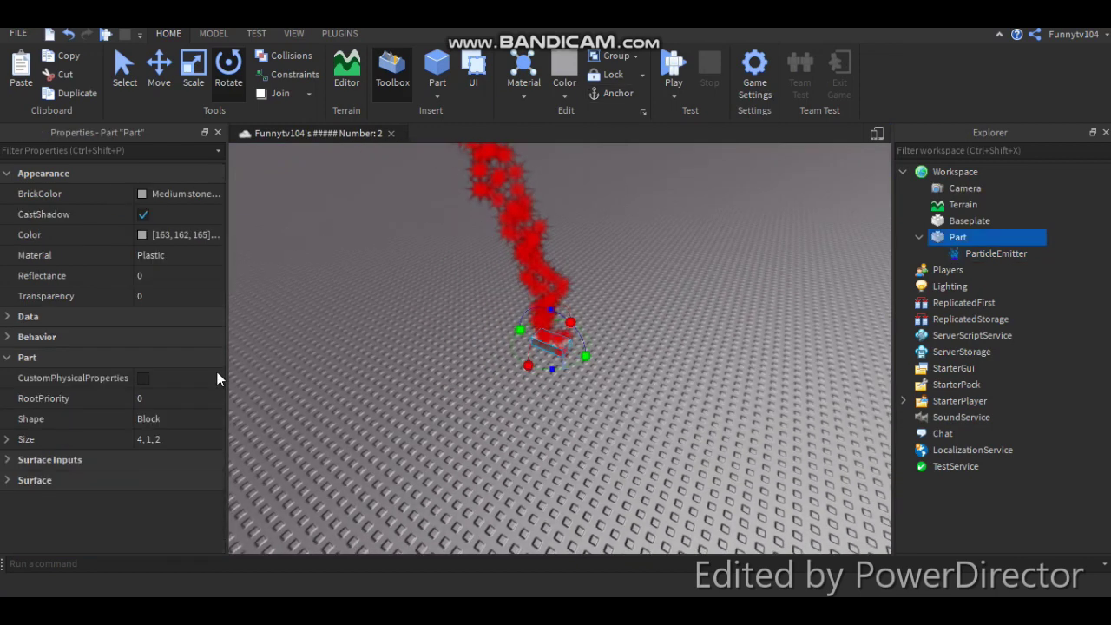
left_click(961, 256)
scroll(156, 336, "down", 3)
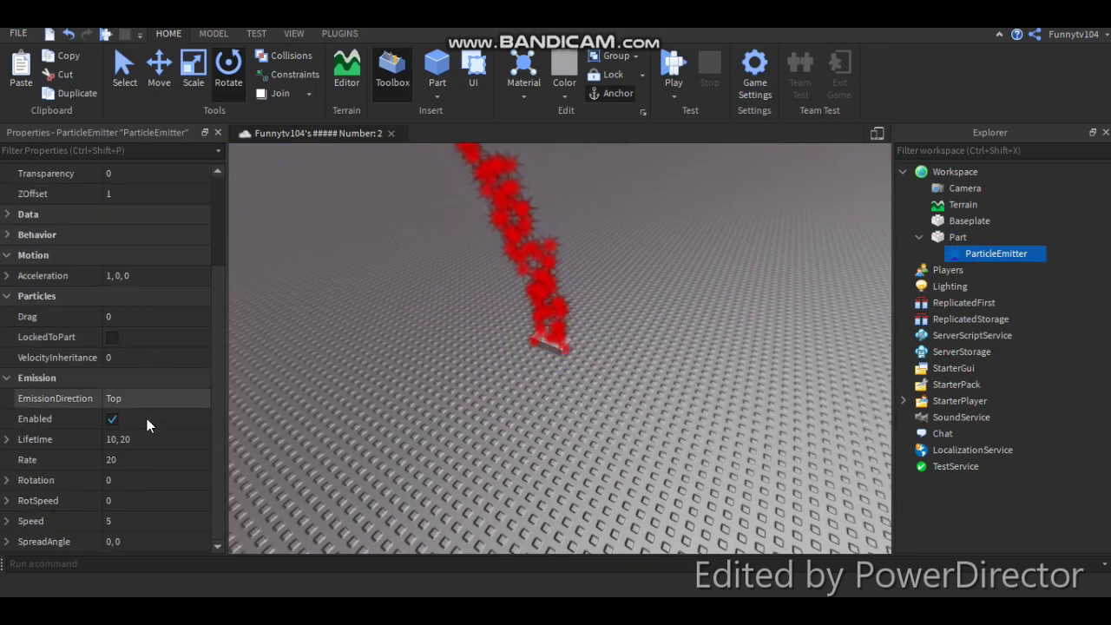
left_click(150, 444)
type("1,")
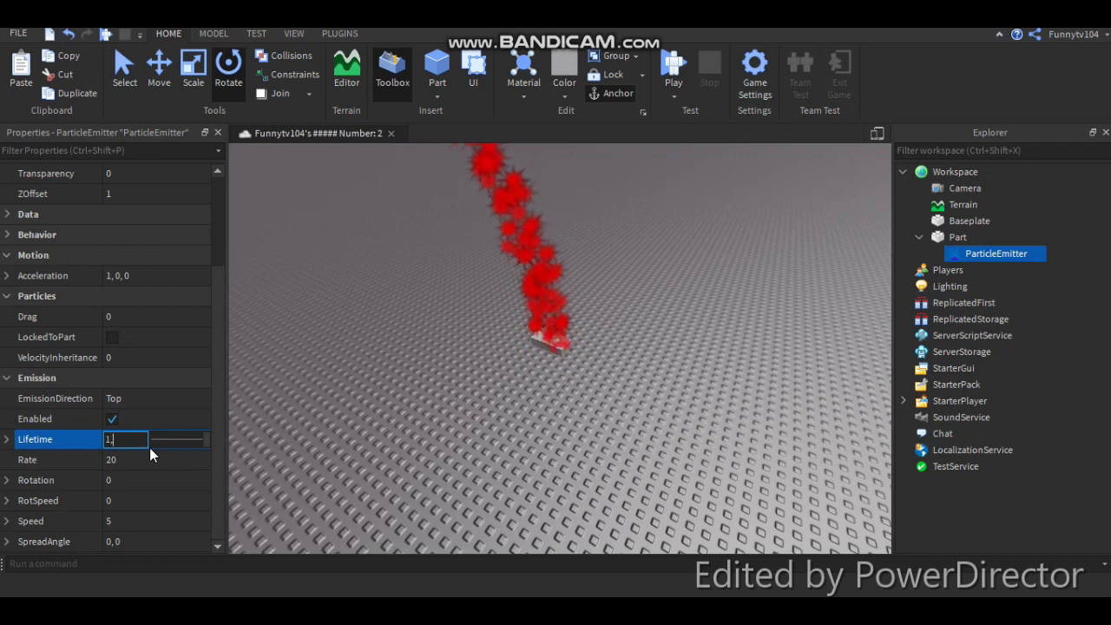
type("10")
key("BackSpace")
key("BackSpace")
key("BackSpace")
key("BackSpace")
type("5")
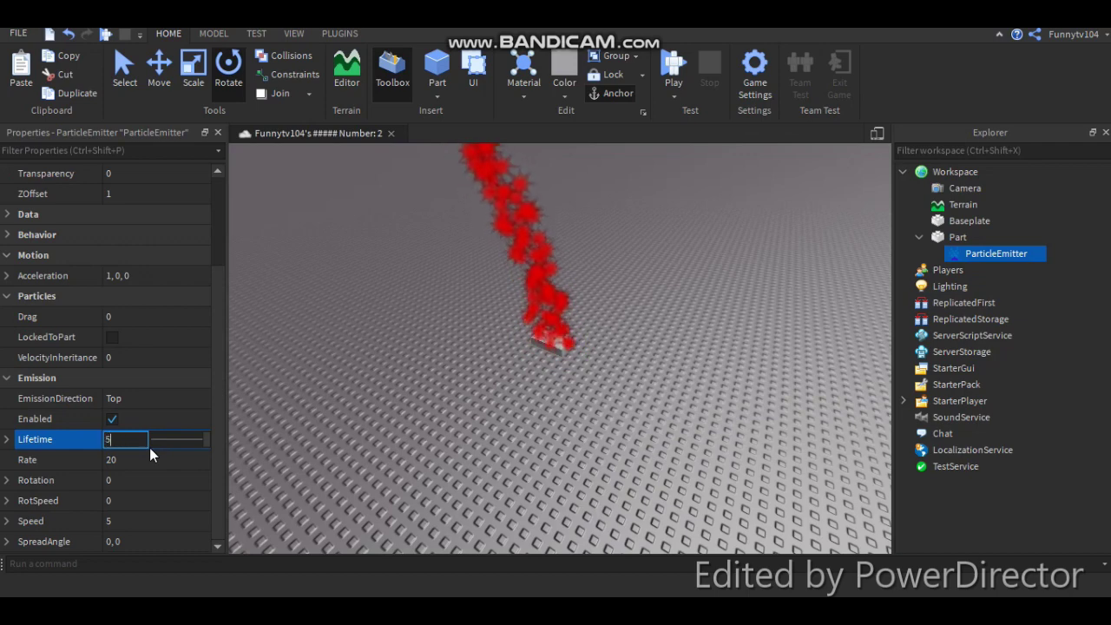
type(", 10")
key("Return")
Set the ParticleEmitter's Rate to 30
right_click_drag(238, 256, 240, 259)
left_click(191, 462)
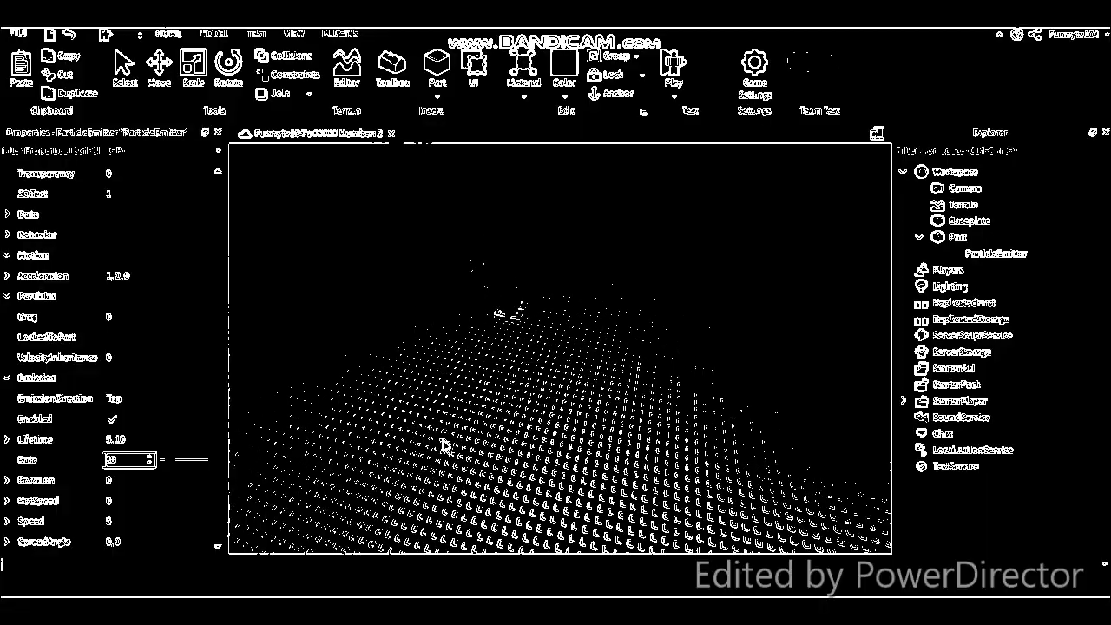
right_click_drag(474, 434, 476, 424)
left_click(177, 463)
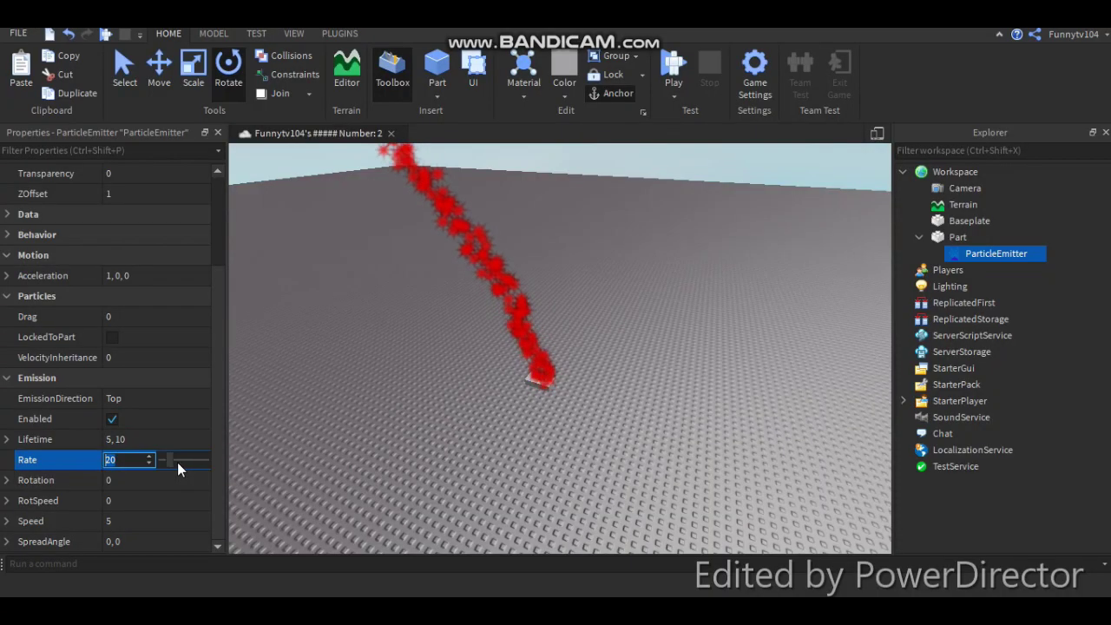
type("30")
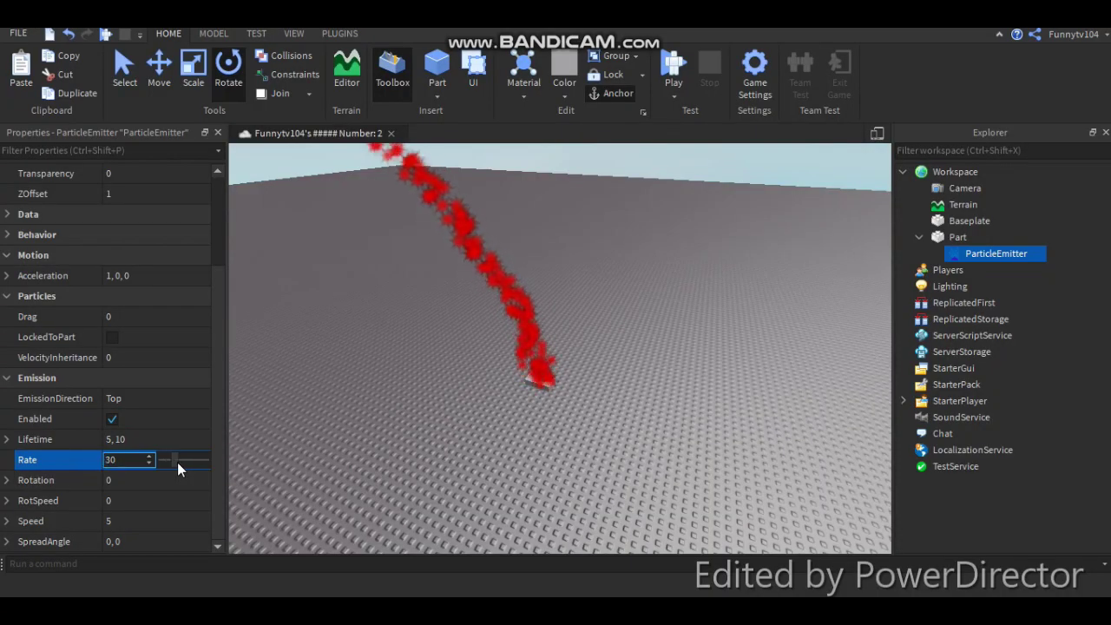
key("Return")
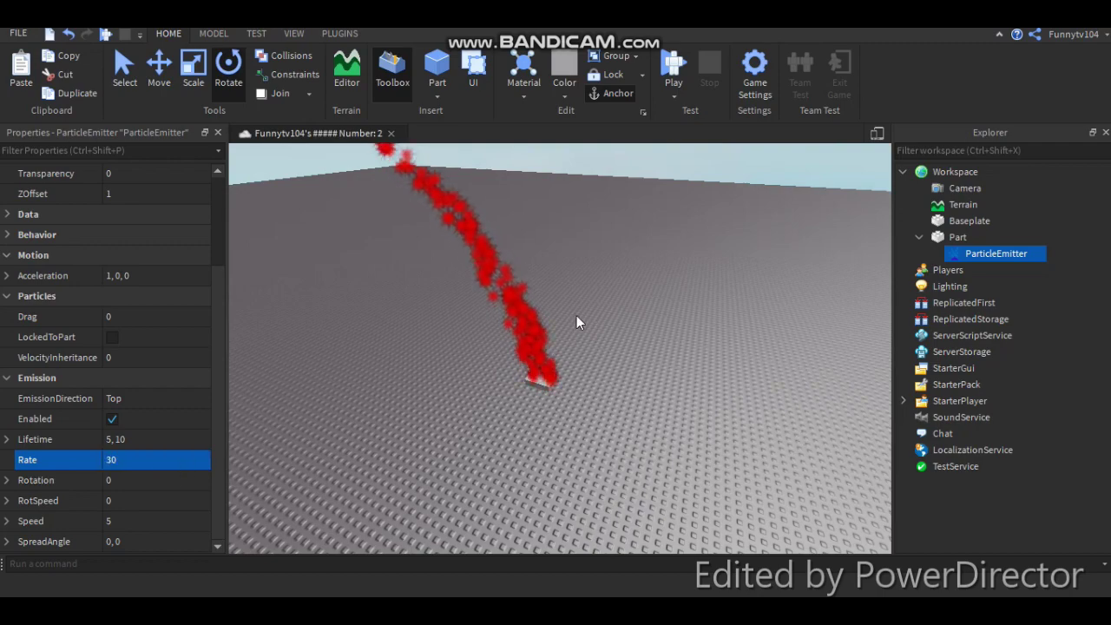
Set the ParticleEmitter's Rate to 10 and view the particle stream above the part
key("w")
right_click_drag(571, 382, 565, 381)
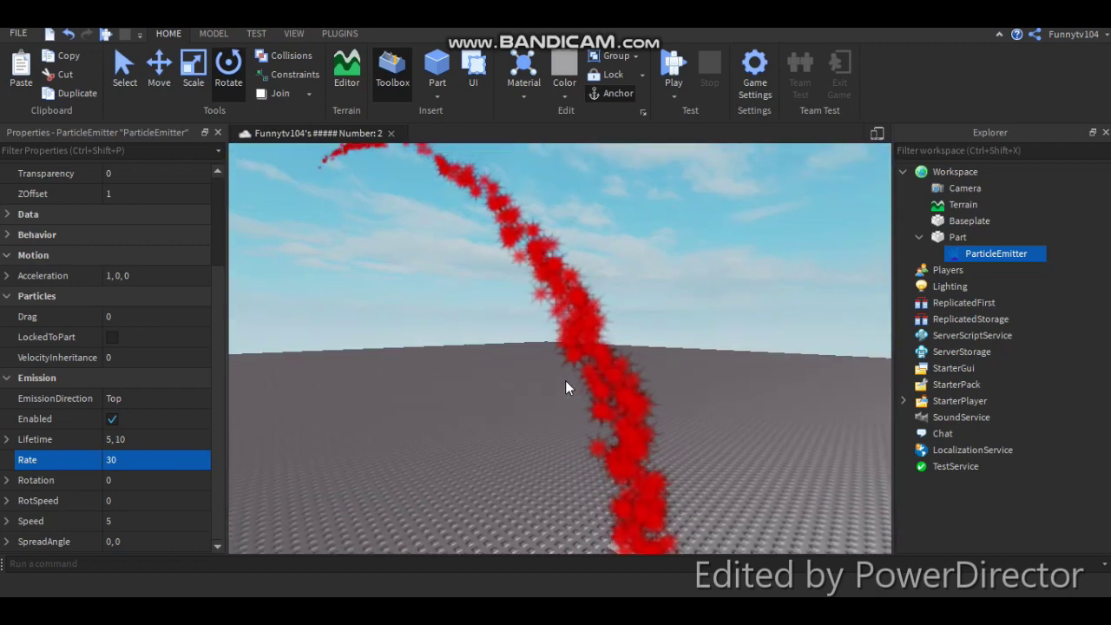
left_click(147, 463)
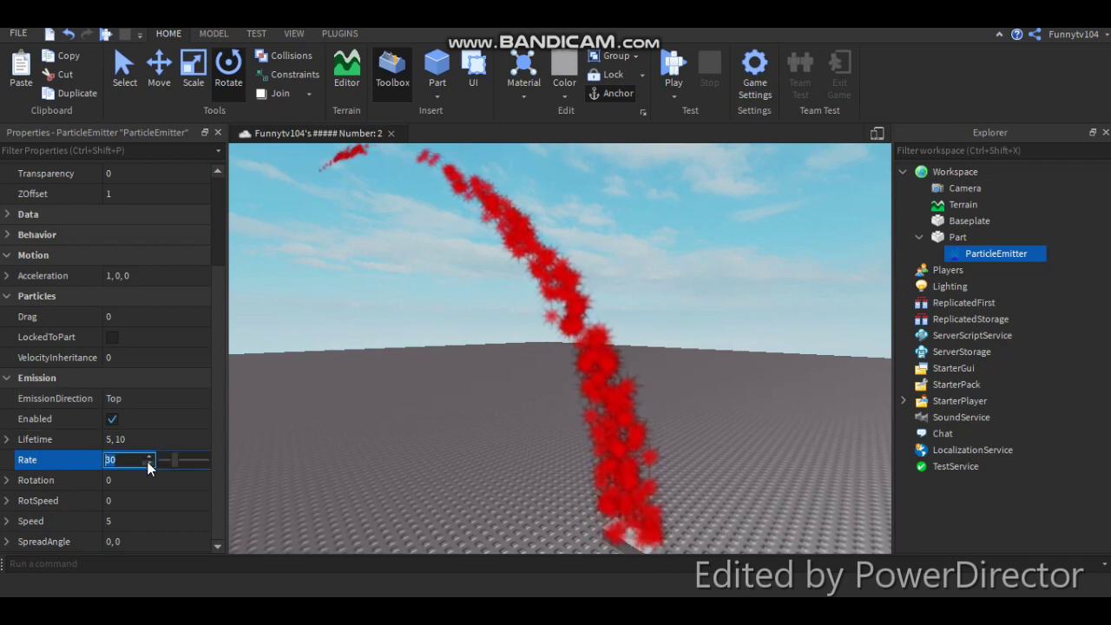
type("10")
key("Return")
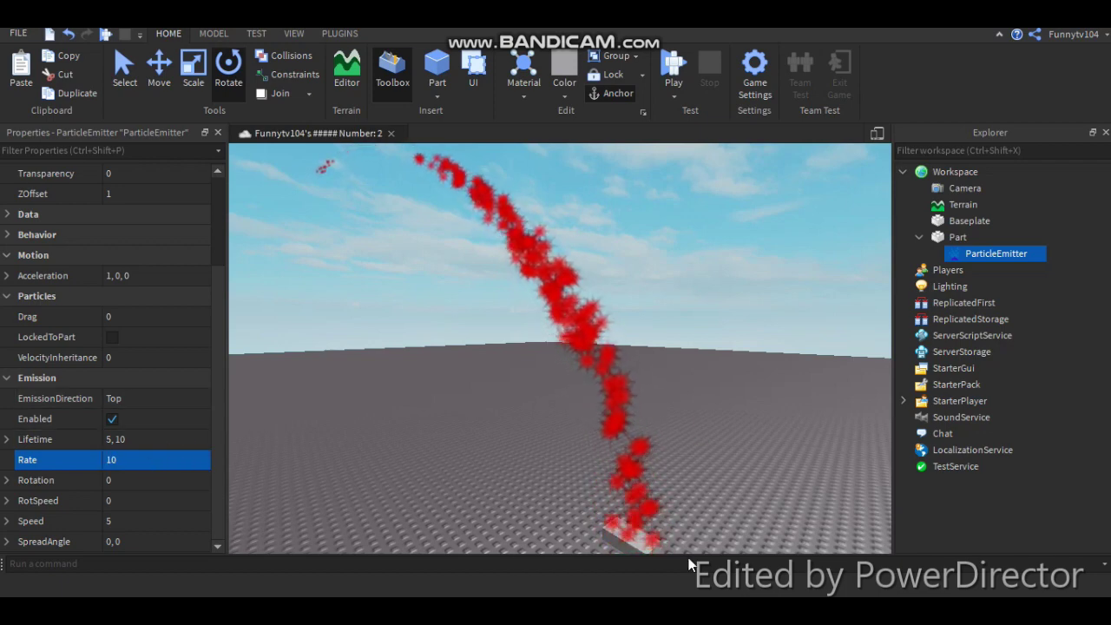
right_click_drag(392, 449, 425, 473)
scroll(249, 451, "down", 1)
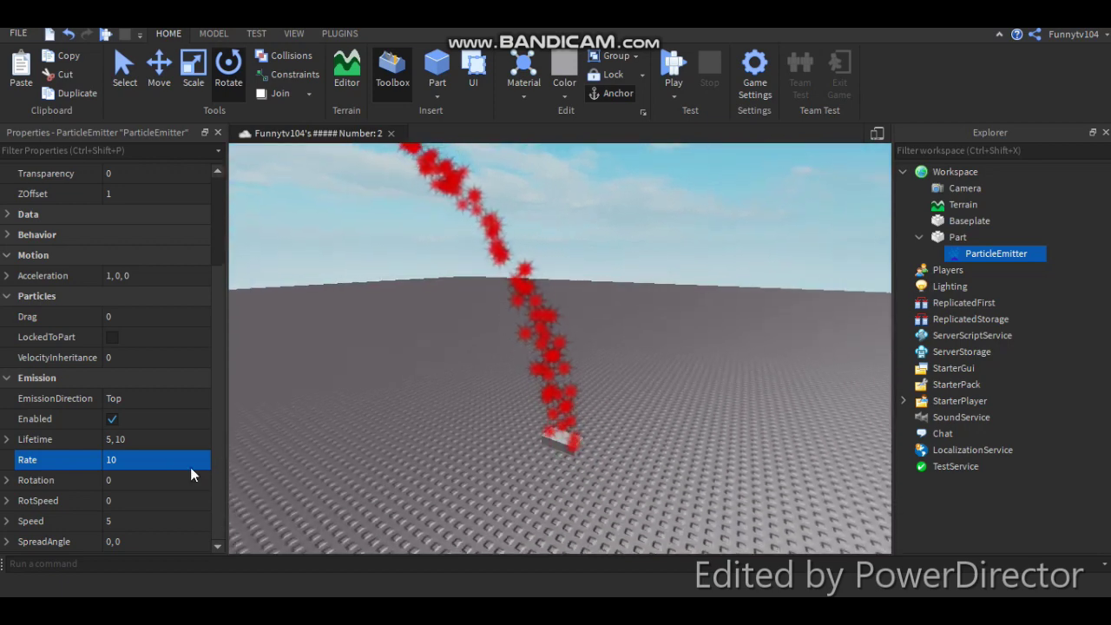
Set the Rotation of the emitted particles to 10
left_click(186, 480)
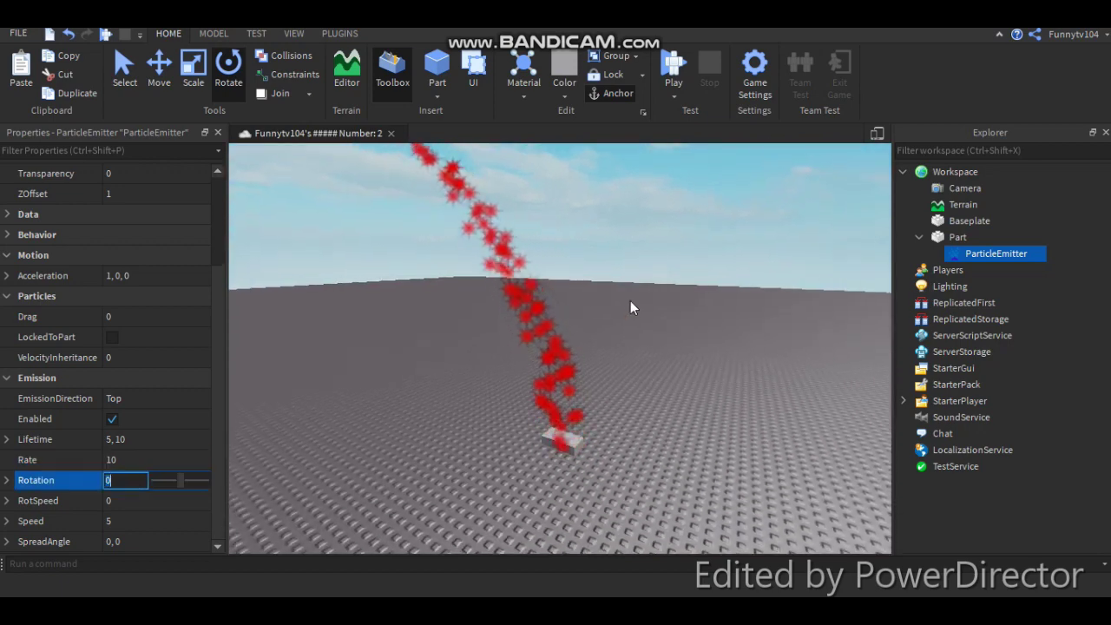
key("d")
right_click_drag(544, 326, 544, 326)
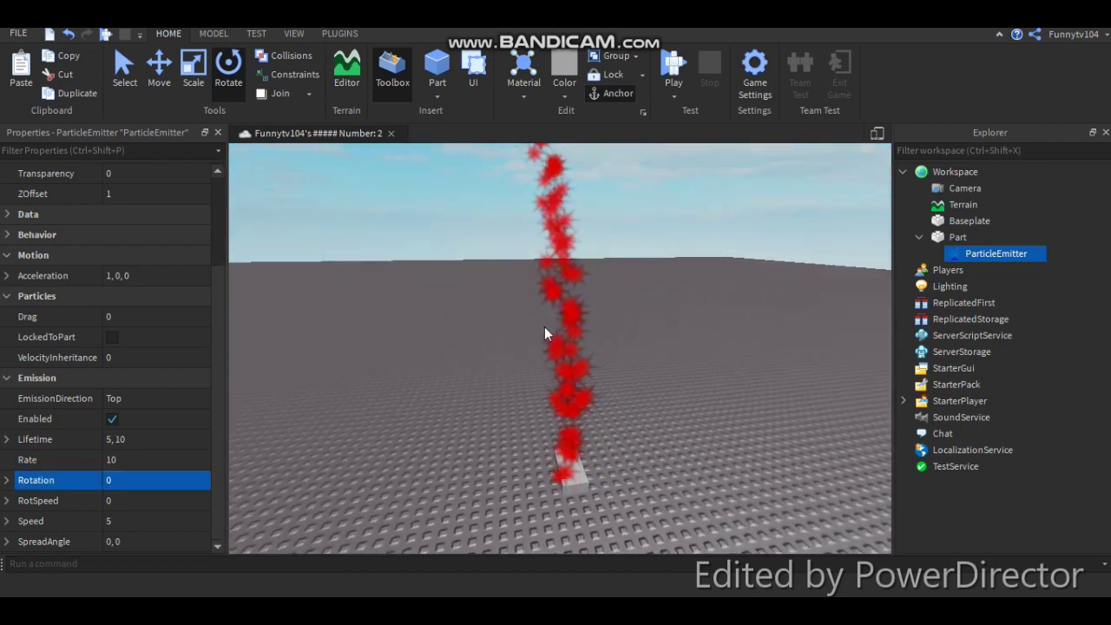
right_click_drag(469, 365, 526, 364)
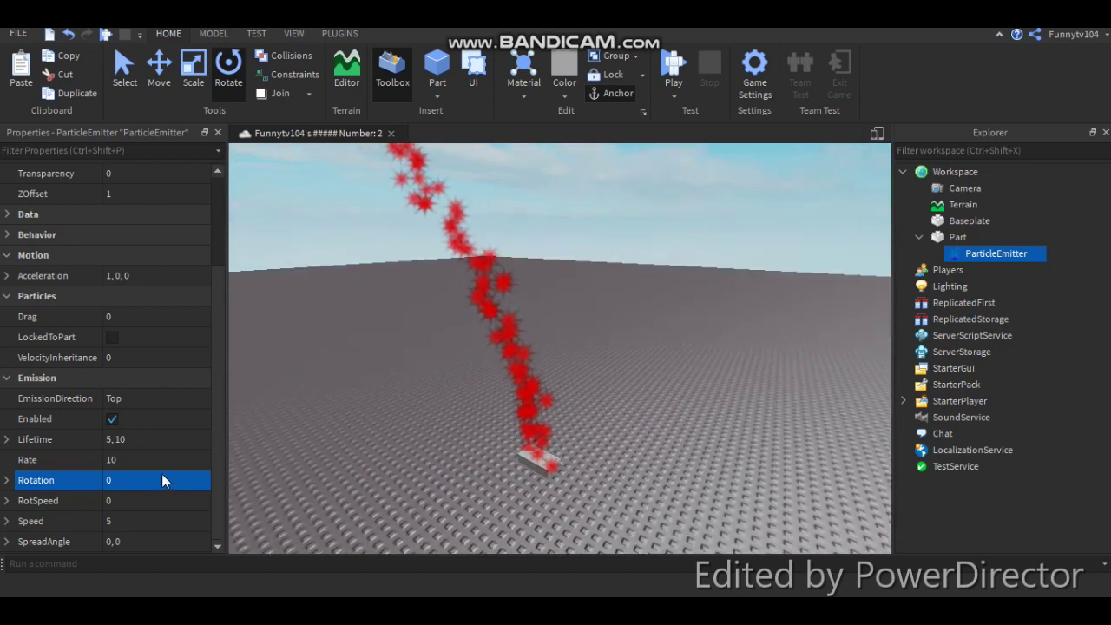
left_click(161, 478)
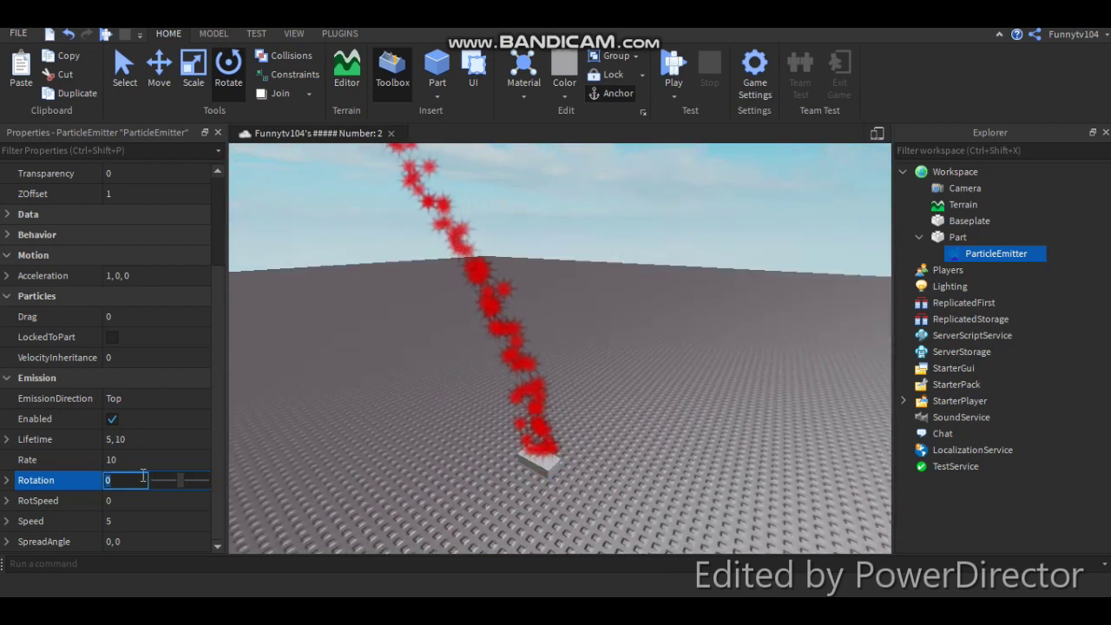
type("10")
key("Return")
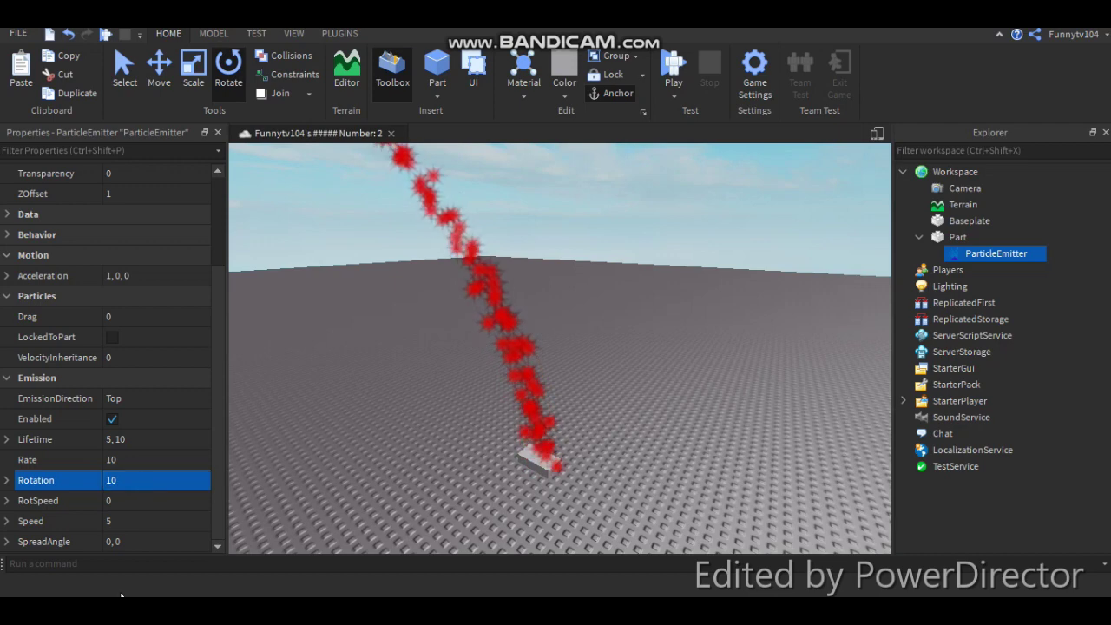
Set the ParticleEmitter's RotSpeed to 15 and view the spinning particles from closer up
left_click(116, 498)
type("15")
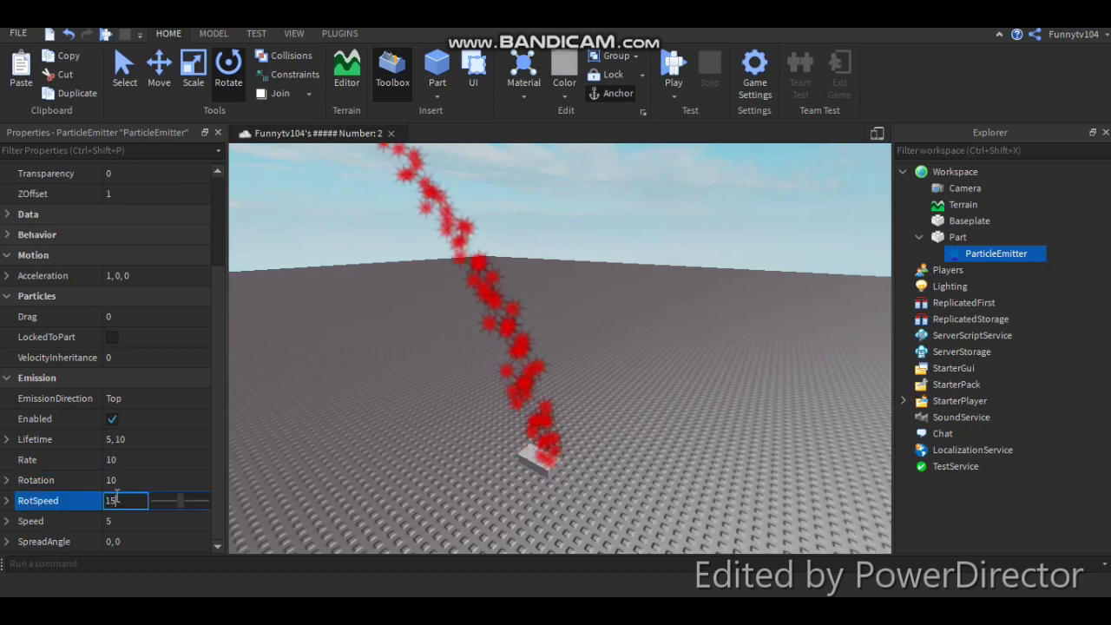
key("Return")
right_click_drag(513, 321, 772, 280)
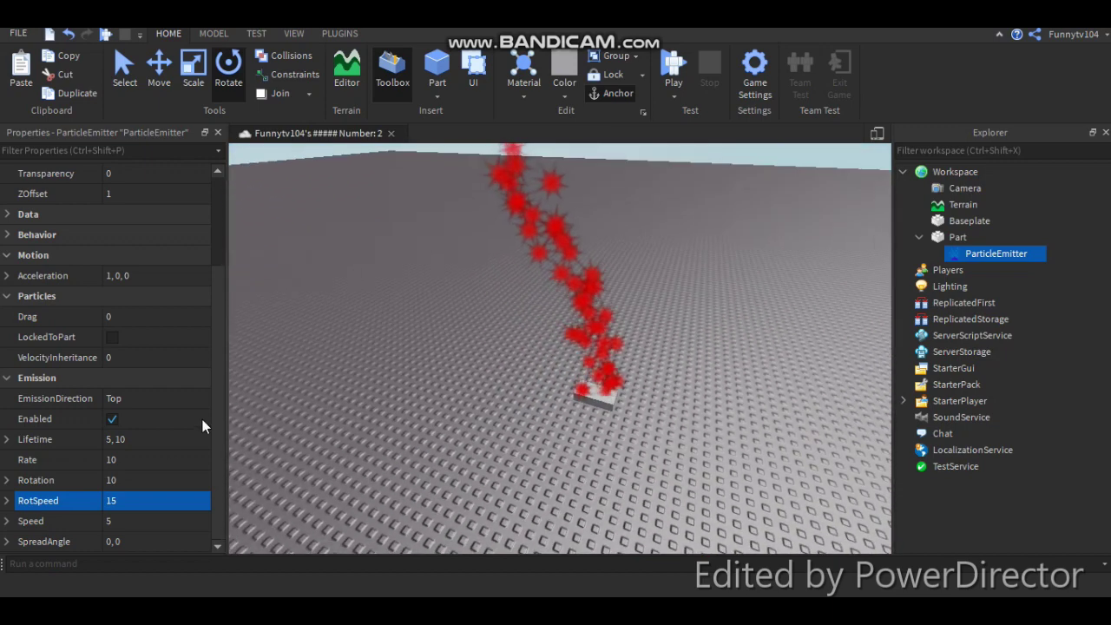
Set the ParticleEmitter's Speed to 10 and view how the stream rises from the part
left_click(136, 517)
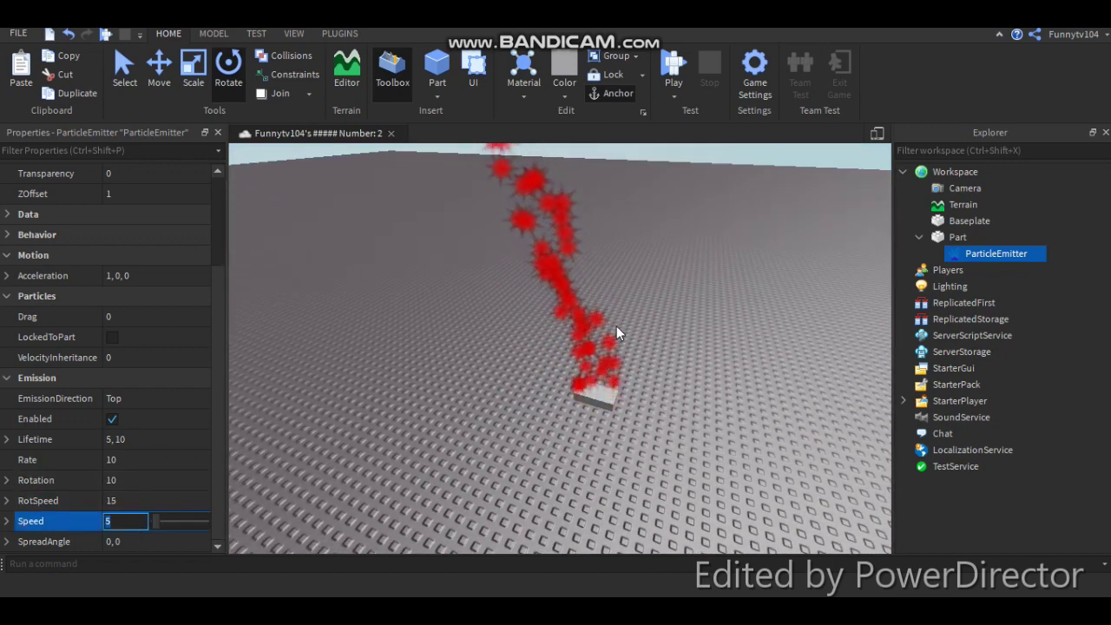
type("10")
key("Return")
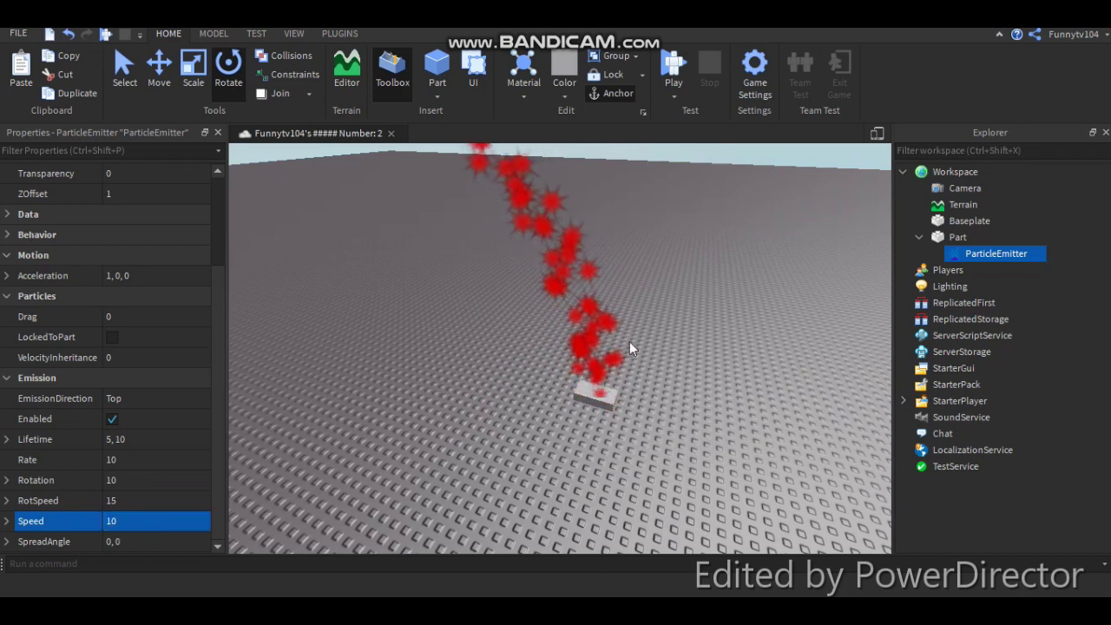
right_click_drag(616, 229, 538, 423)
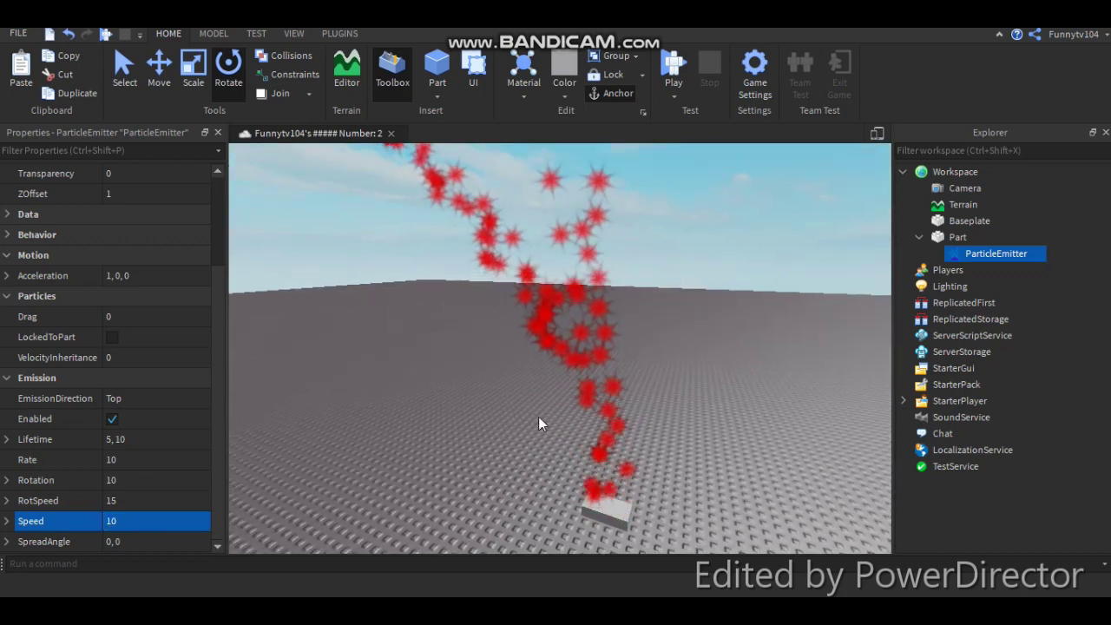
Set the ParticleEmitter's SpreadAngle to 10, 10 and view the spread of the particles
left_click(147, 541)
type("1")
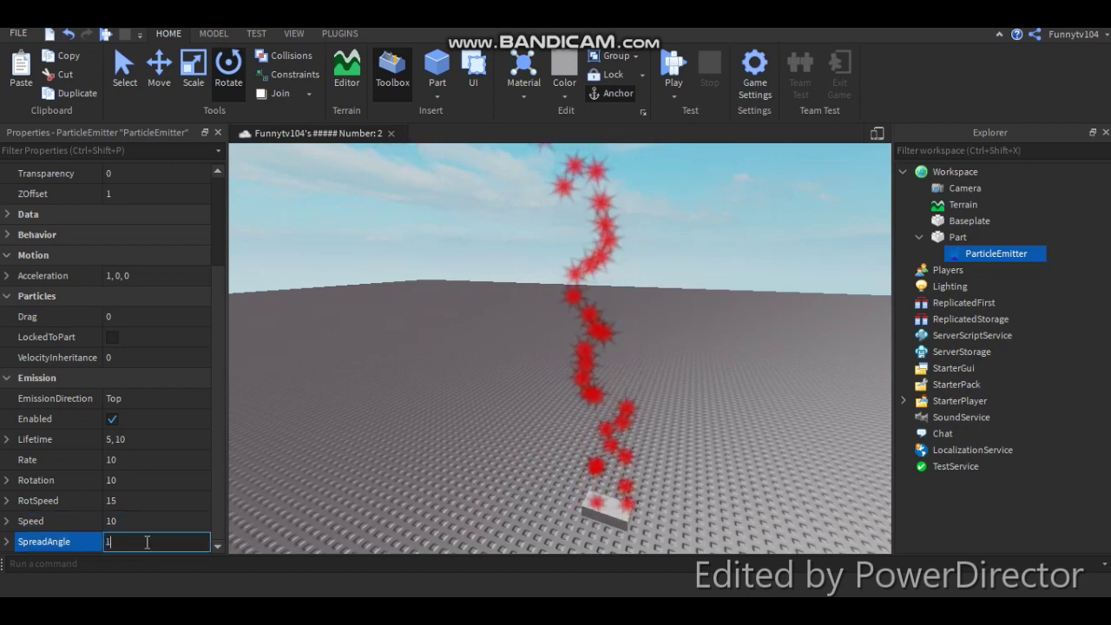
type("0,10")
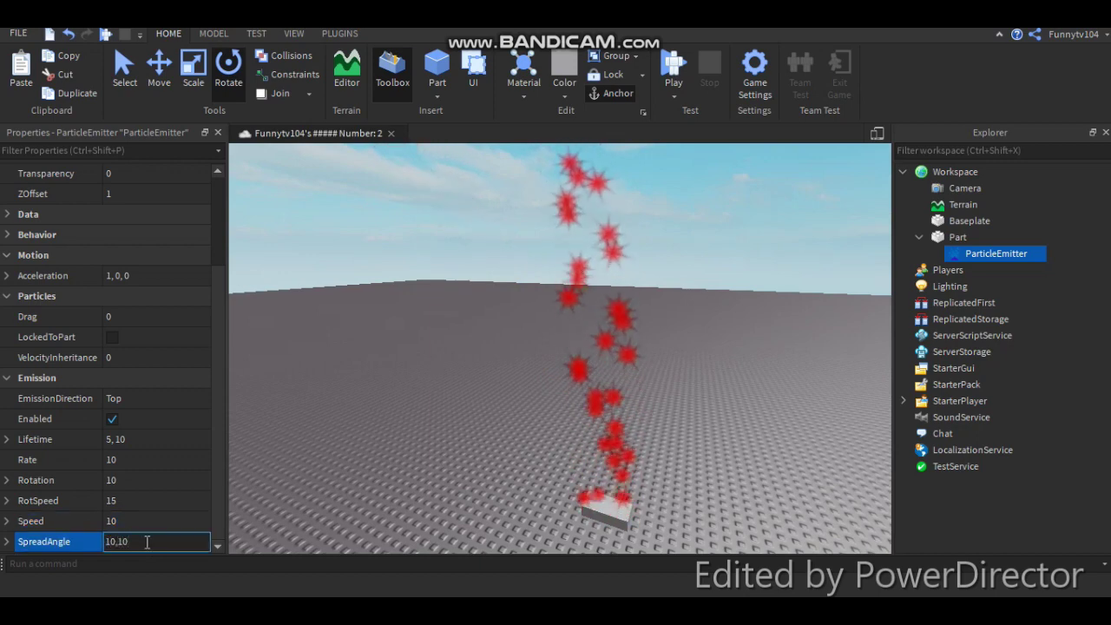
key("Return")
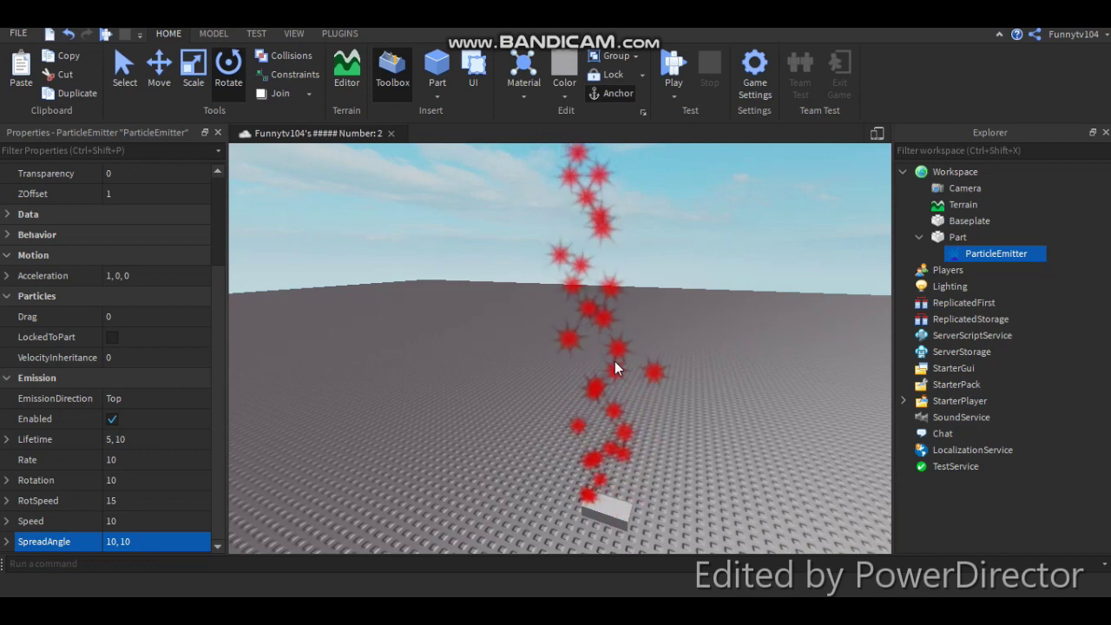
right_click_drag(625, 388, 621, 389)
scroll(622, 389, "down", 3)
scroll(625, 400, "up", 2)
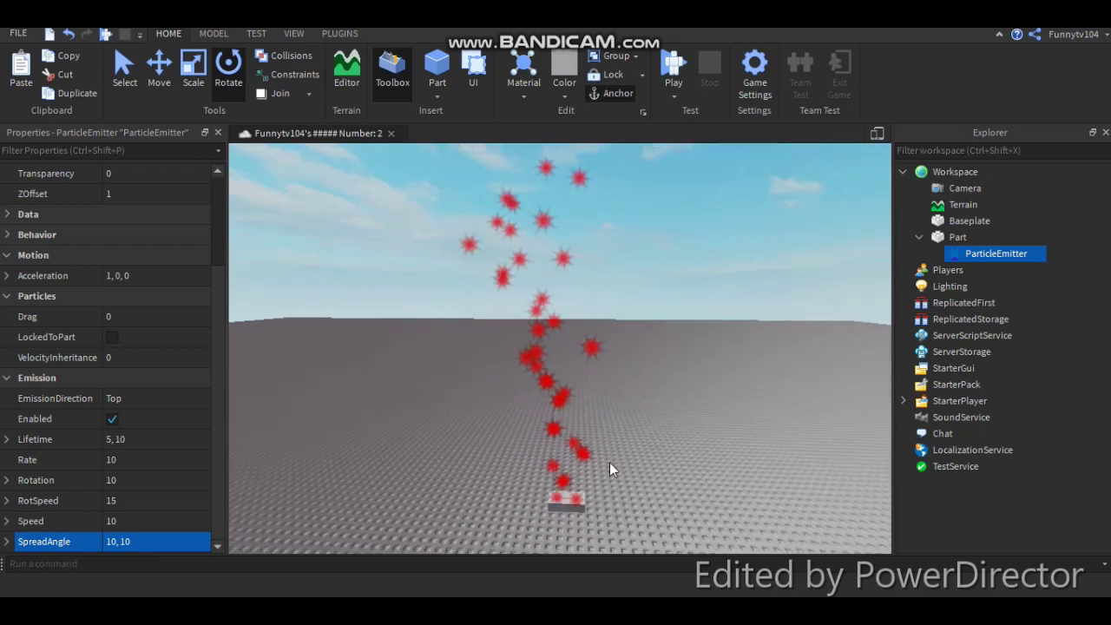
Change the particle Color to cyan (85, 255, 255), then deselect and reselect the ParticleEmitter
scroll(128, 350, "up", 3)
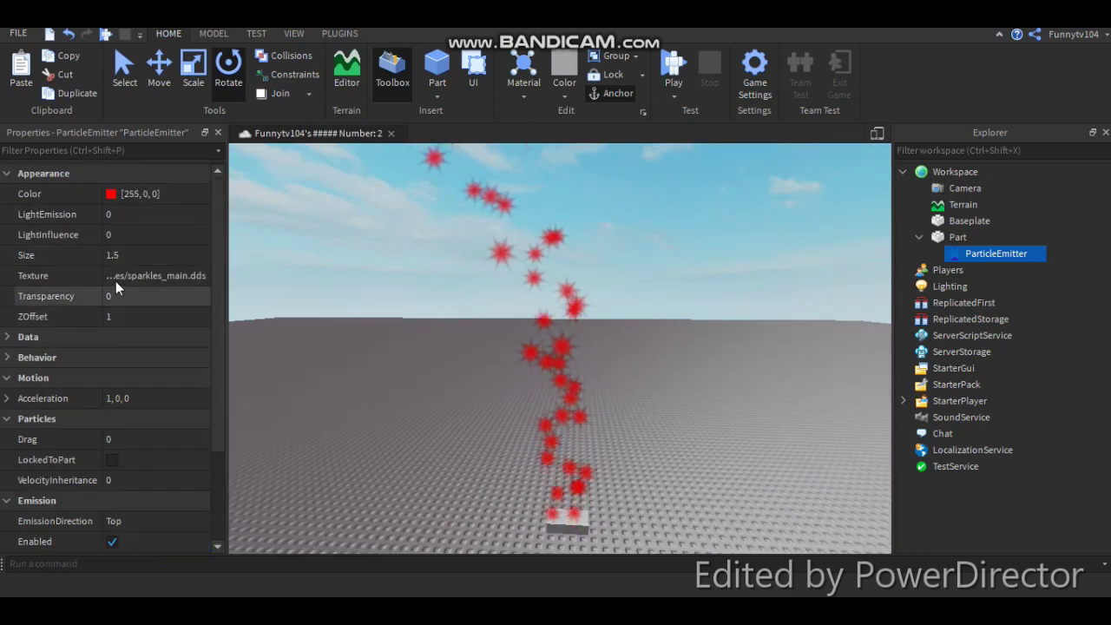
left_click(111, 194)
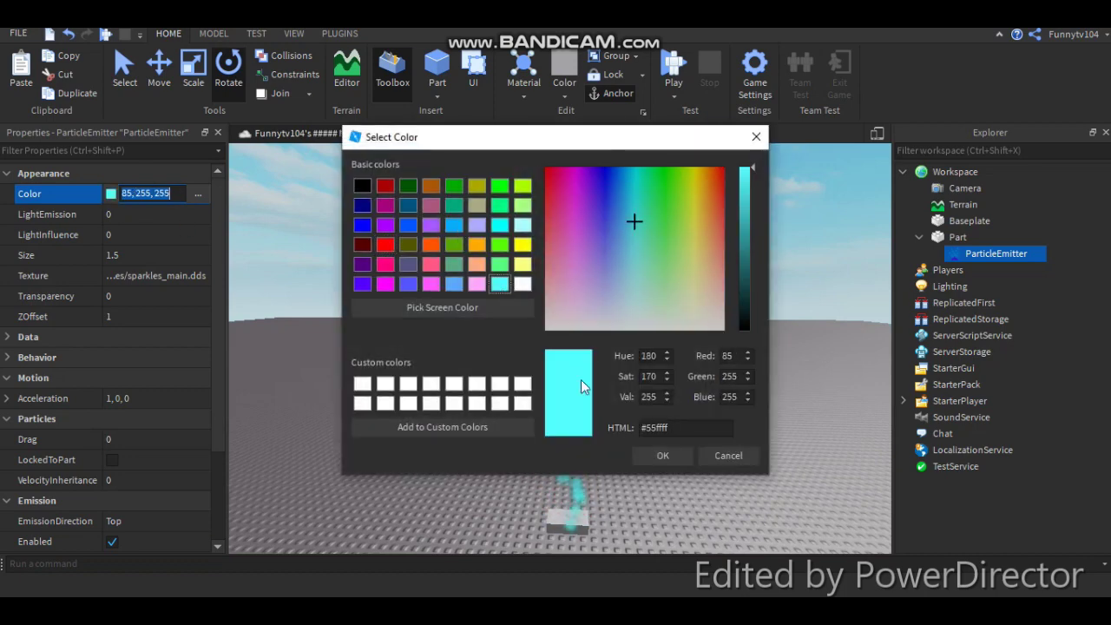
left_click(661, 456)
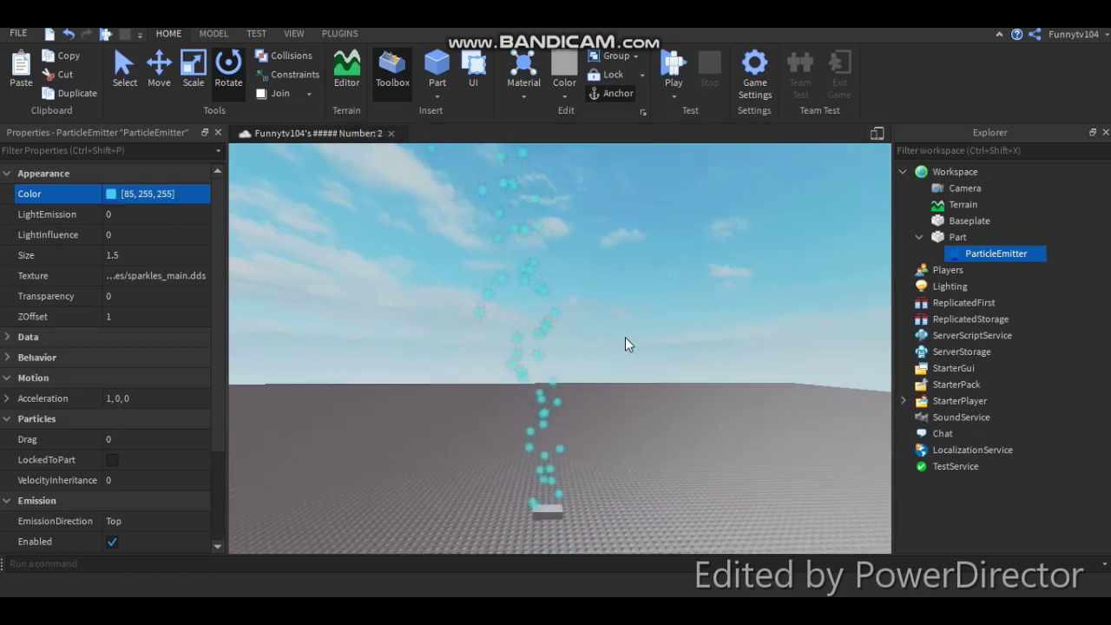
left_click(625, 336)
right_click_drag(625, 336, 624, 340)
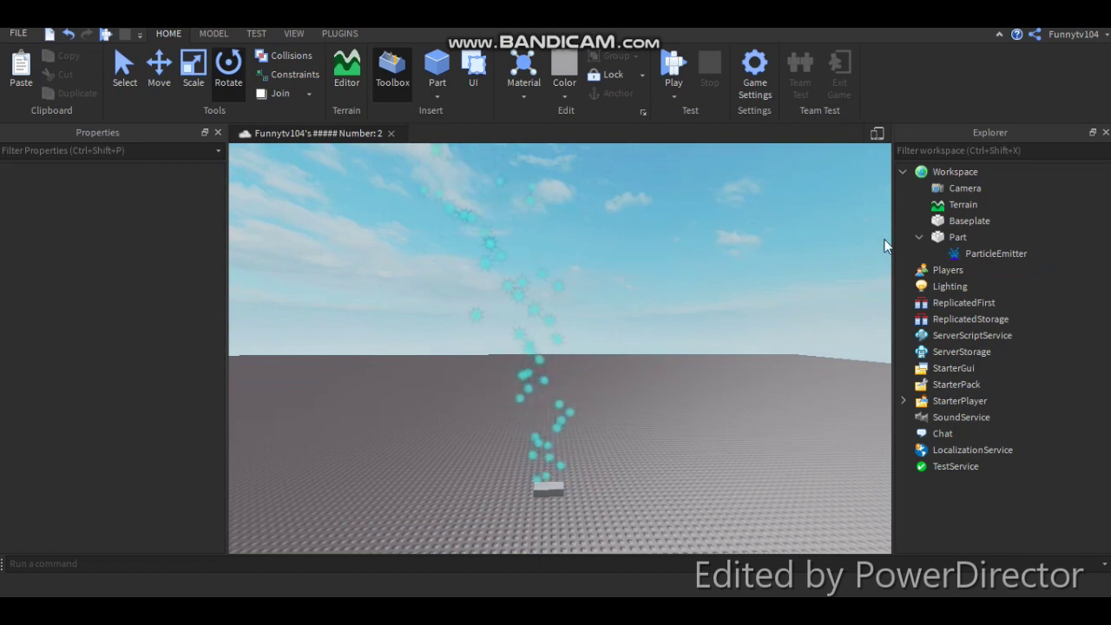
left_click(980, 259)
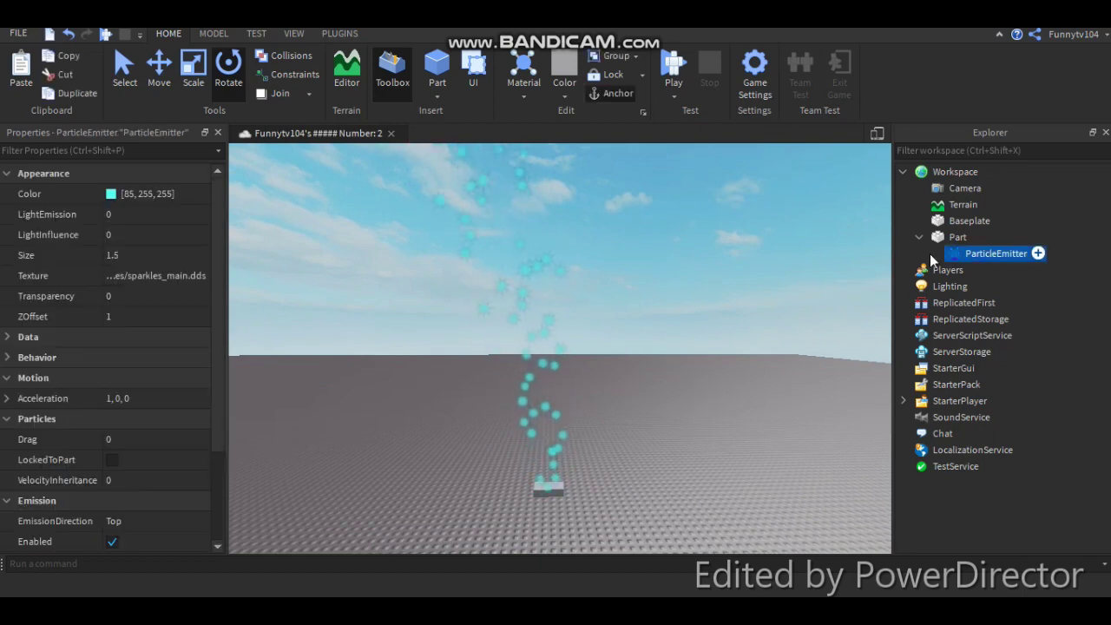